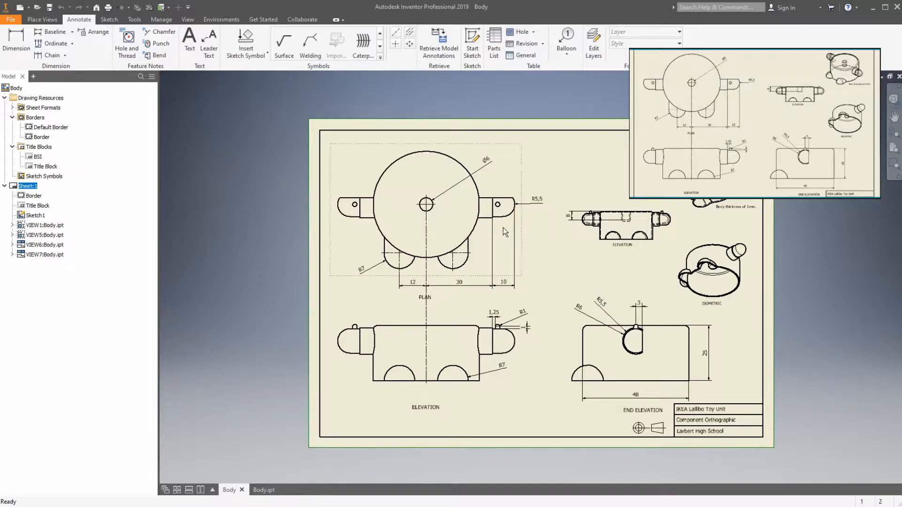
- Examine the small peg's dimensions in the drawing's elevation view, and switch to the finished Body.ipt model
key("Escape")
scroll(500, 323, "up", 5)
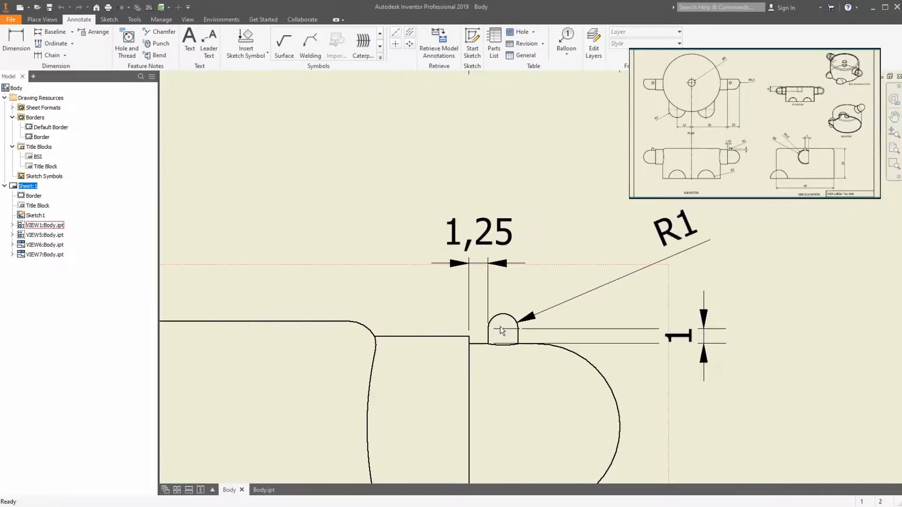
scroll(501, 325, "down", 5)
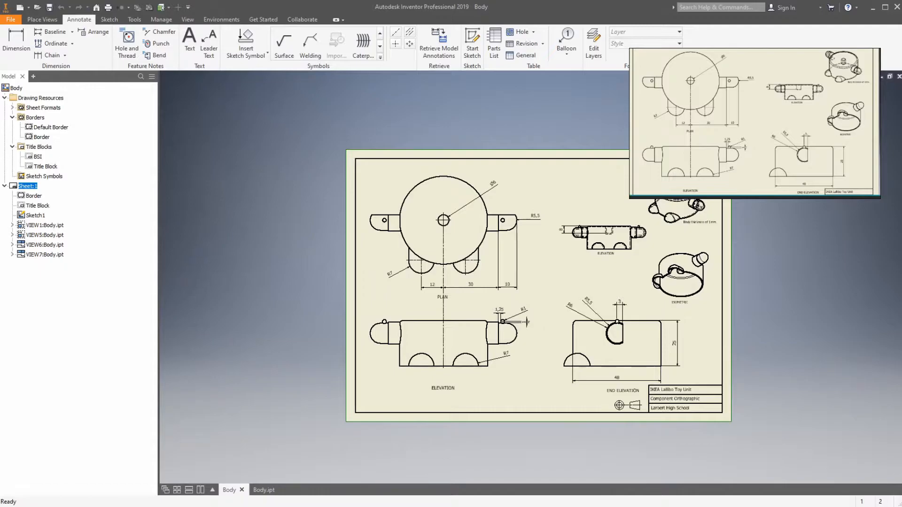
left_click(261, 490)
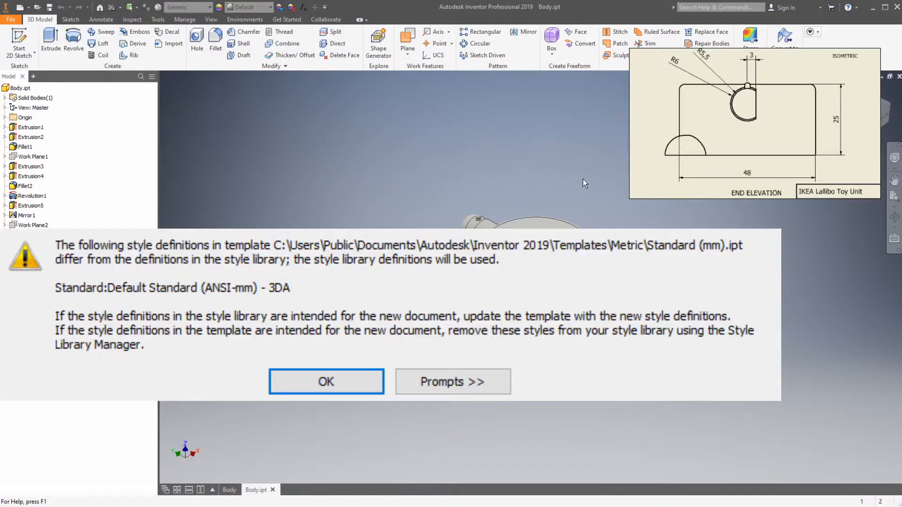
- Accept the style notice for the new Standard (mm) part and sketch a 48 mm diameter circle centred on the origin of the XZ plane
key("Return")
left_click(19, 42)
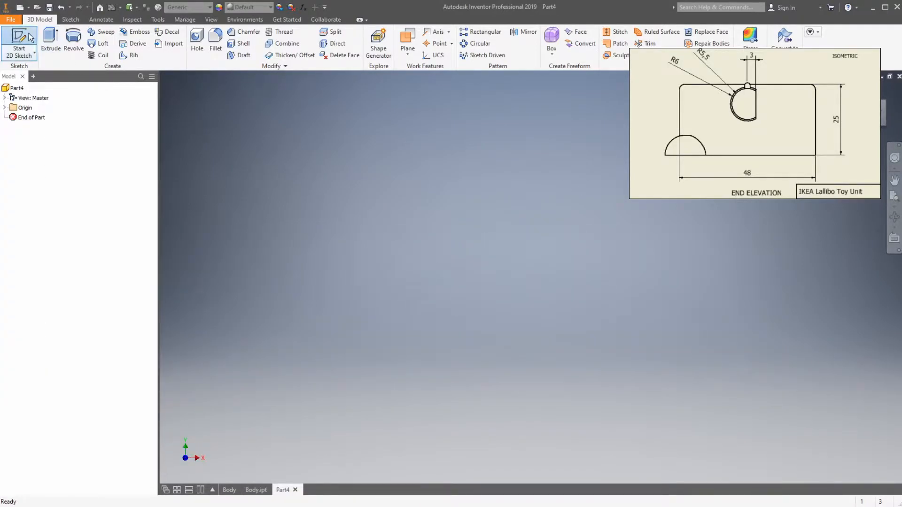
left_click(538, 312)
left_click(74, 37)
left_click(532, 276)
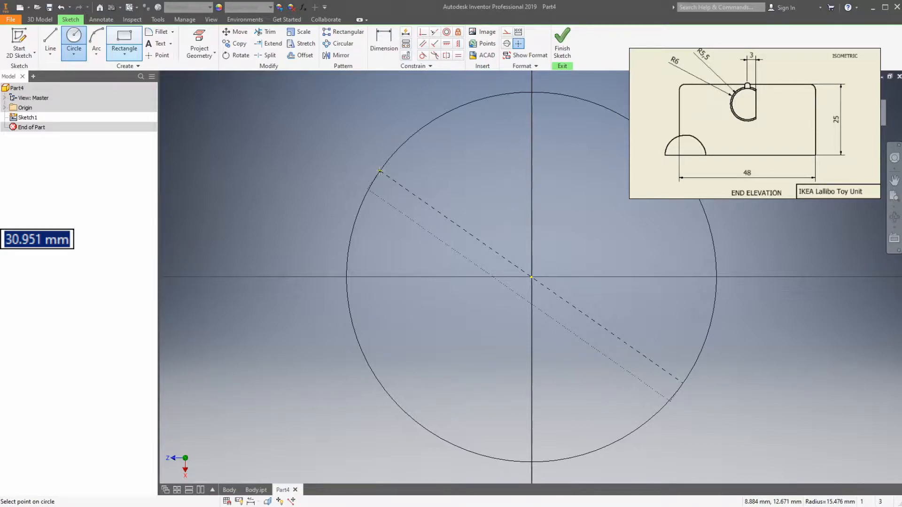
type("48")
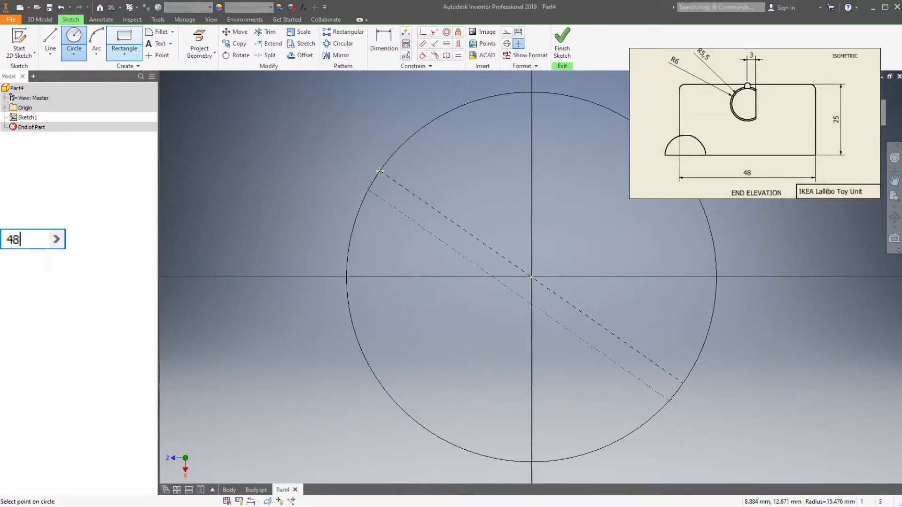
key("Return")
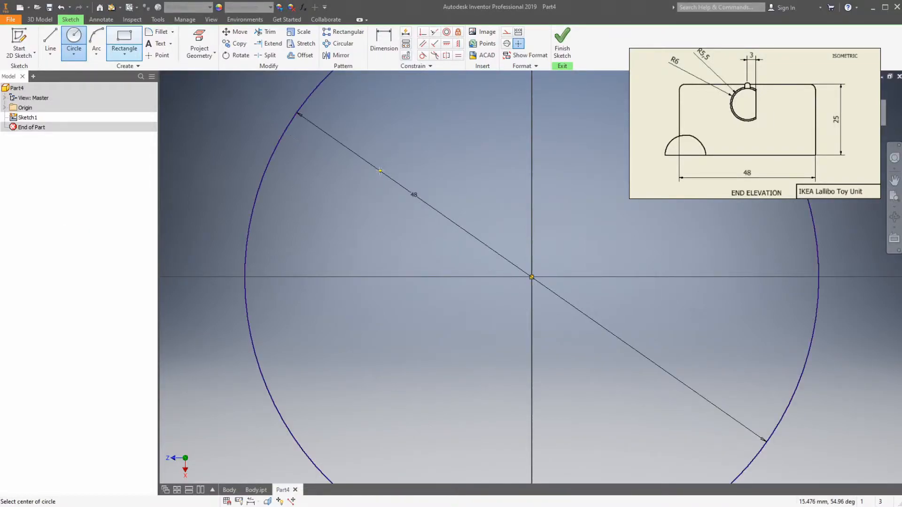
scroll(397, 176, "down", 4)
middle_click_drag(472, 186, 504, 232)
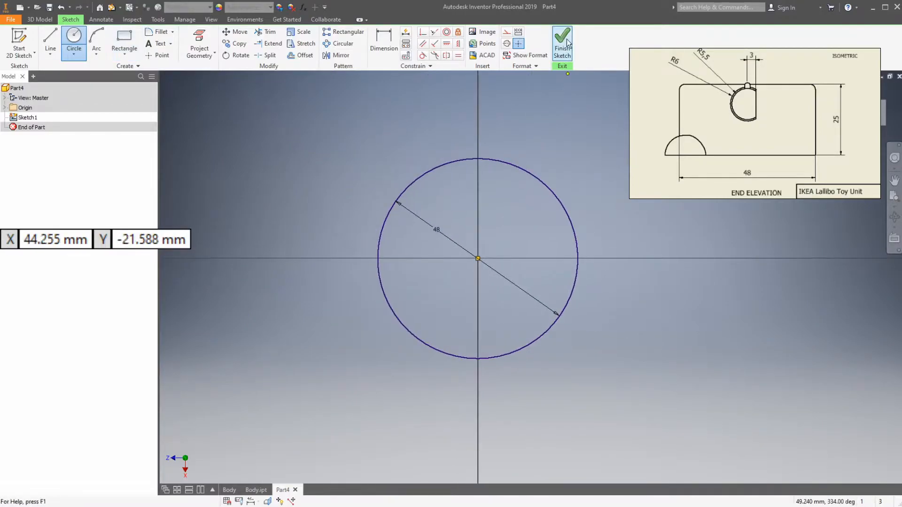
- Finish the sketch and extrude the 48 mm circle upwards by 25 mm as a solid
left_click(565, 39)
left_click(55, 55)
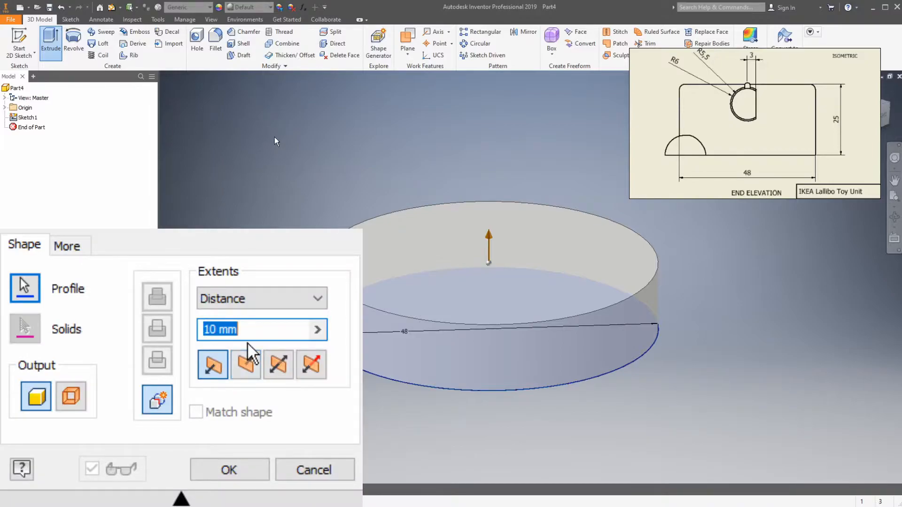
type("25")
key("Return")
middle_click_drag(274, 137, 303, 233)
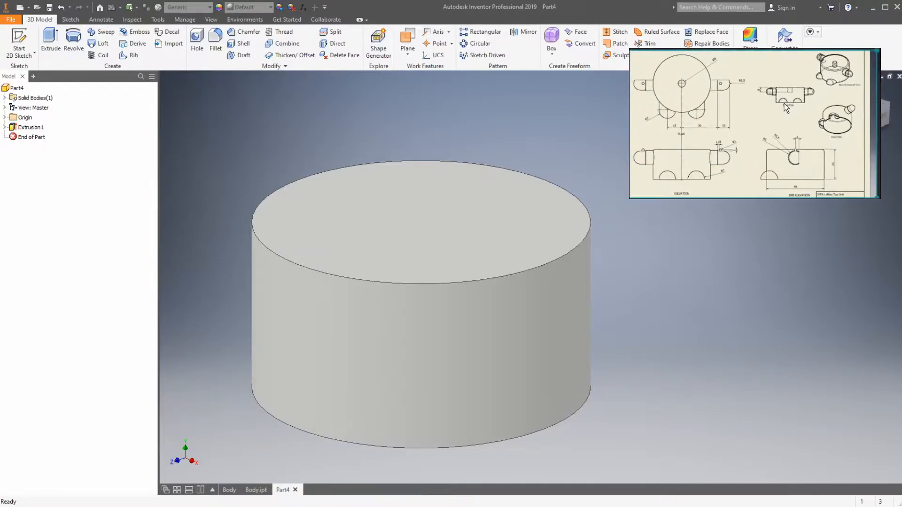
- Sketch a 6 mm diameter circle at the centre of the cylinder's top face
left_click(18, 41)
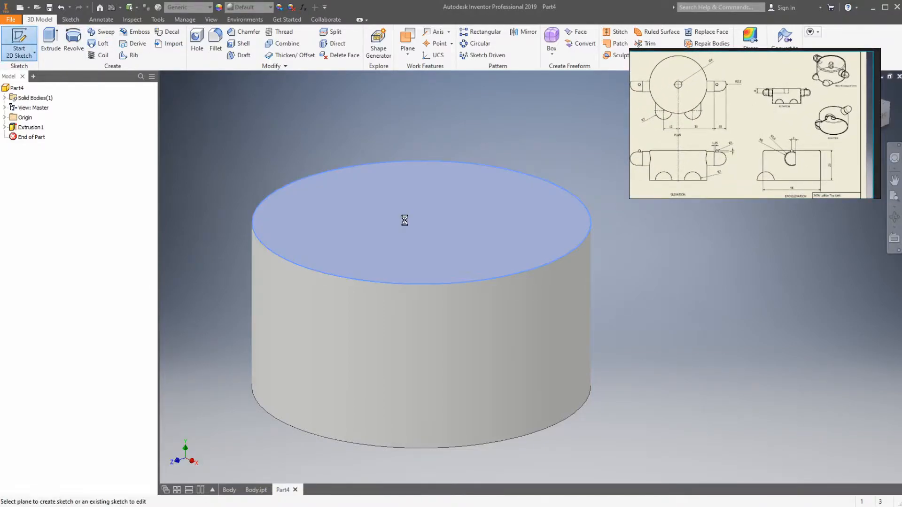
left_click(408, 224)
left_click(532, 277)
type("6")
key("Return")
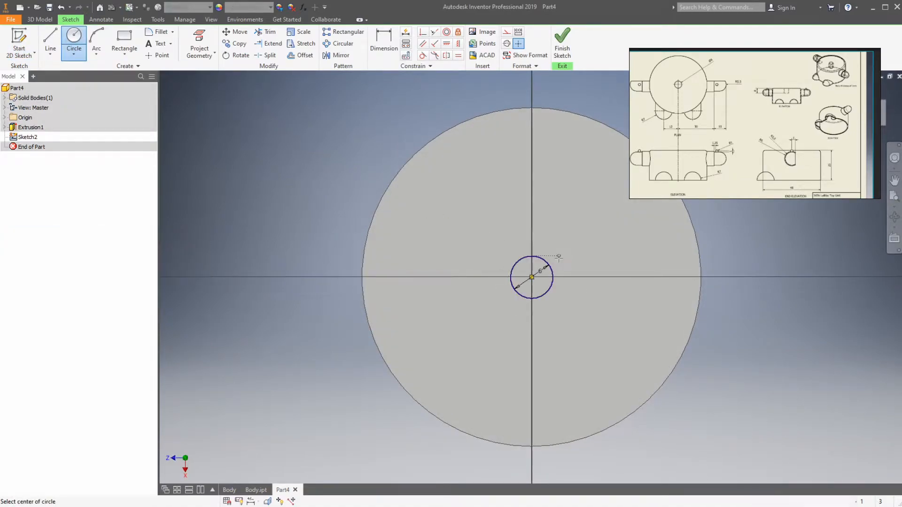
- Finish the sketch and cut the 6 mm circle 8 mm deep into the cylinder
left_click(562, 45)
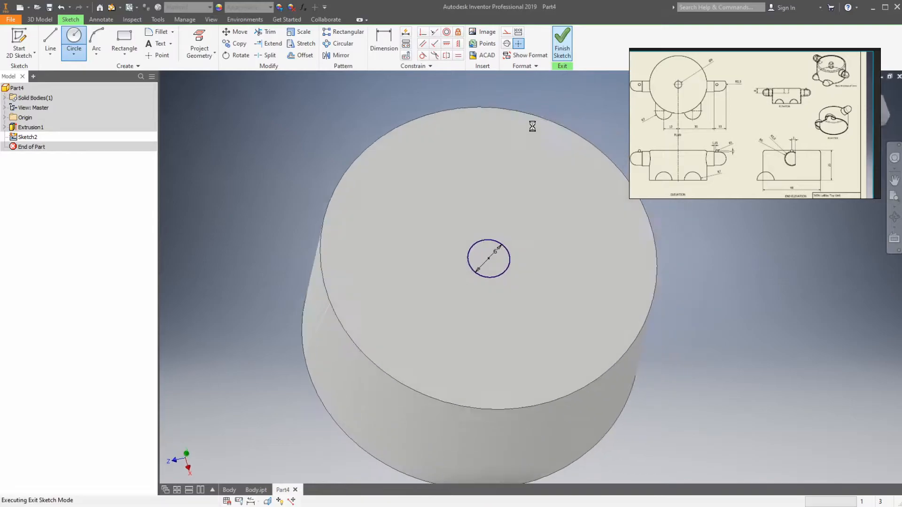
left_click(51, 43)
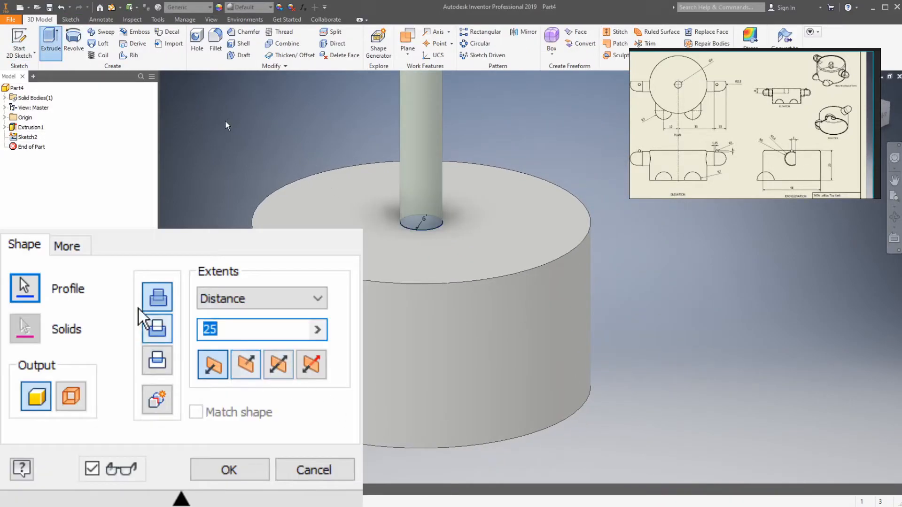
left_click(158, 328)
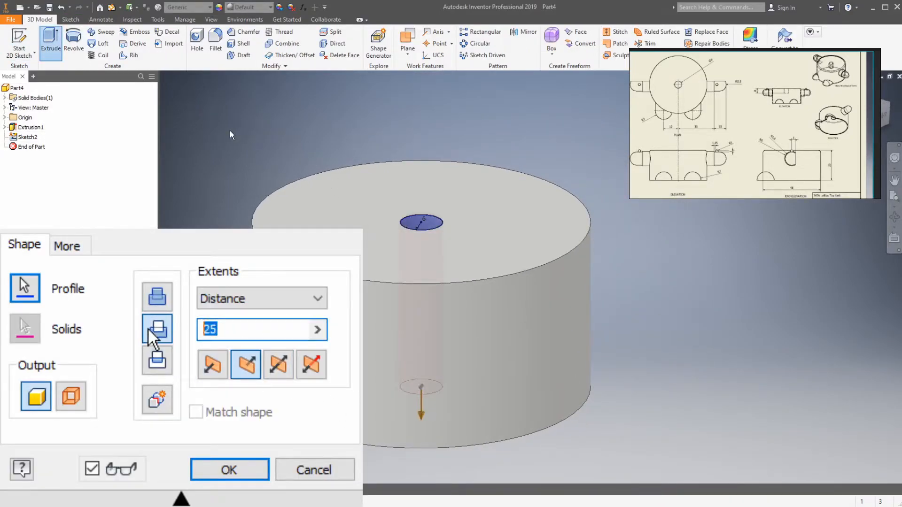
type("8")
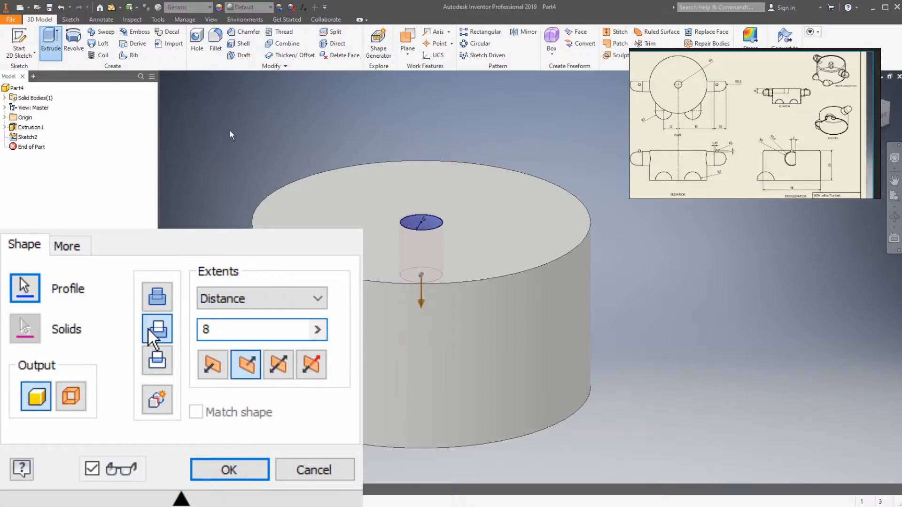
key("Return")
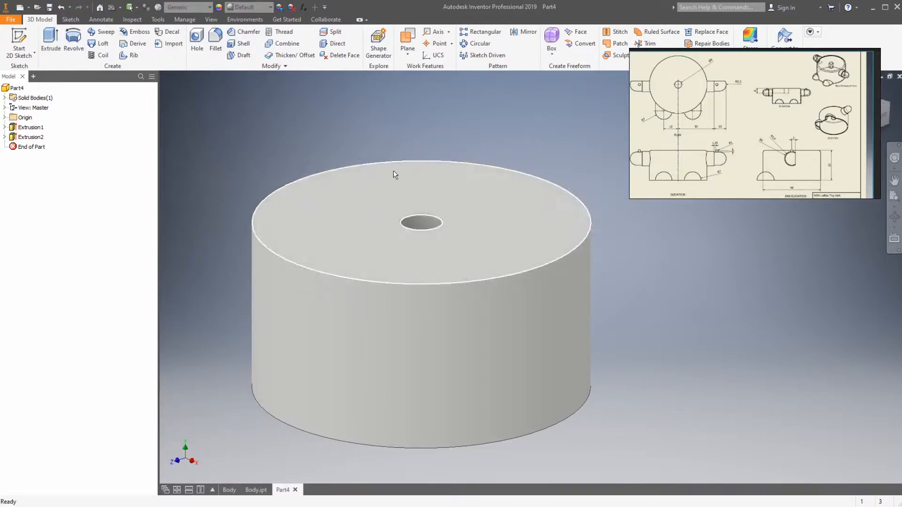
- Fillet the cylinder's outer top edge with the preset radius
left_click_drag(521, 134, 587, 129)
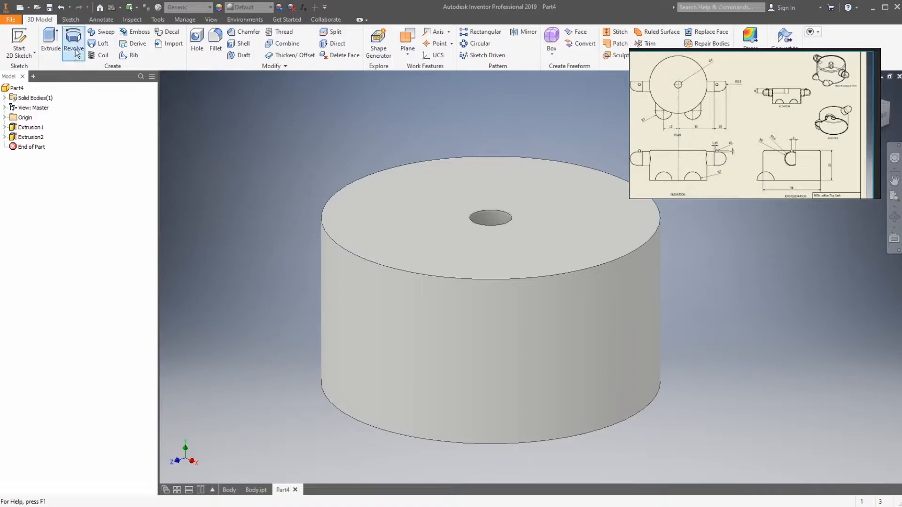
left_click(212, 39)
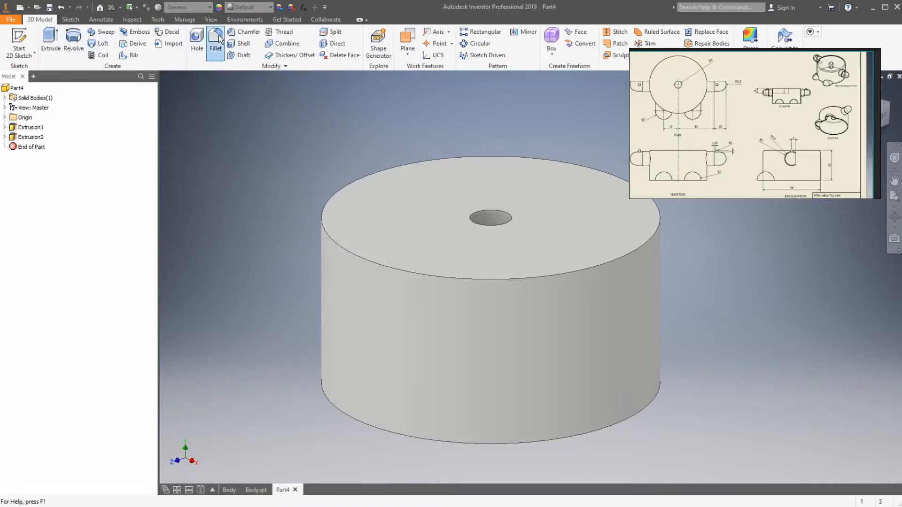
left_click(391, 266)
key("Return")
middle_click_drag(545, 125, 512, 122)
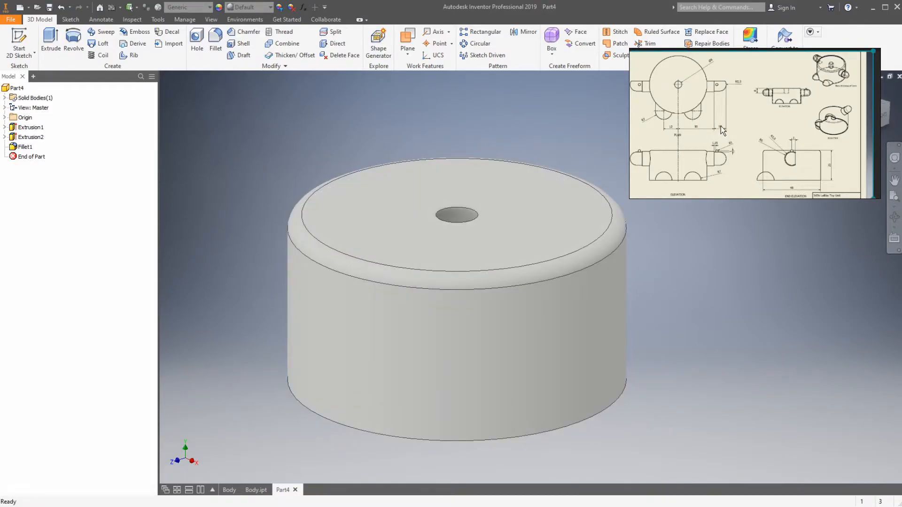
- Check the arm spacing on the reference drawing and create a work plane offset 30 mm from the XY plane
scroll(714, 114, "up", 4)
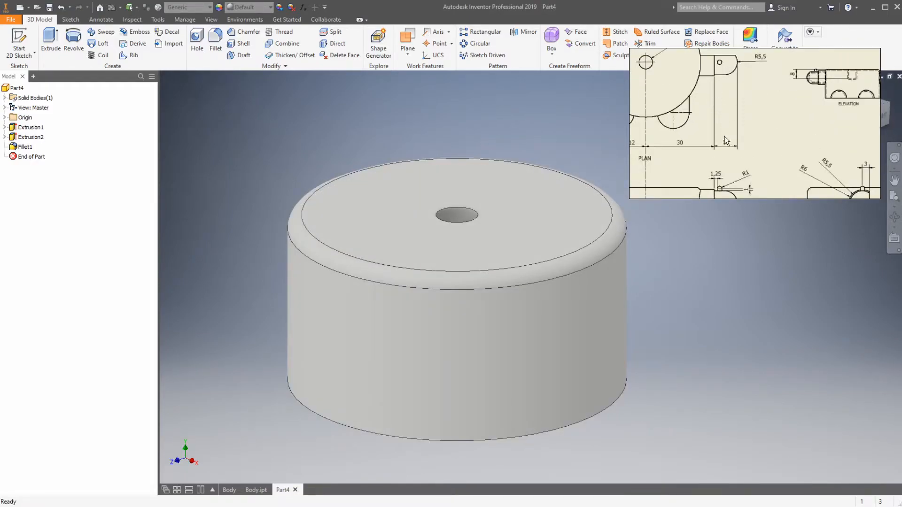
scroll(725, 140, "down", 2)
scroll(740, 160, "down", 2)
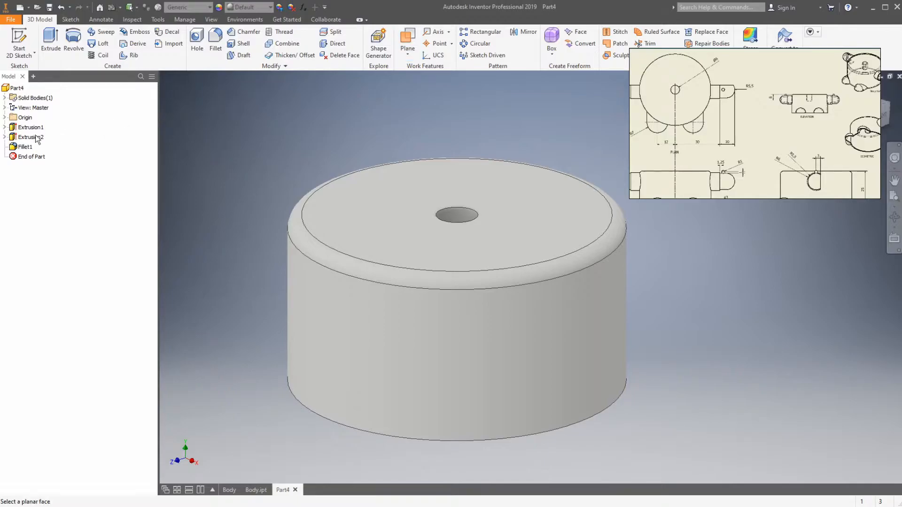
left_click(5, 117)
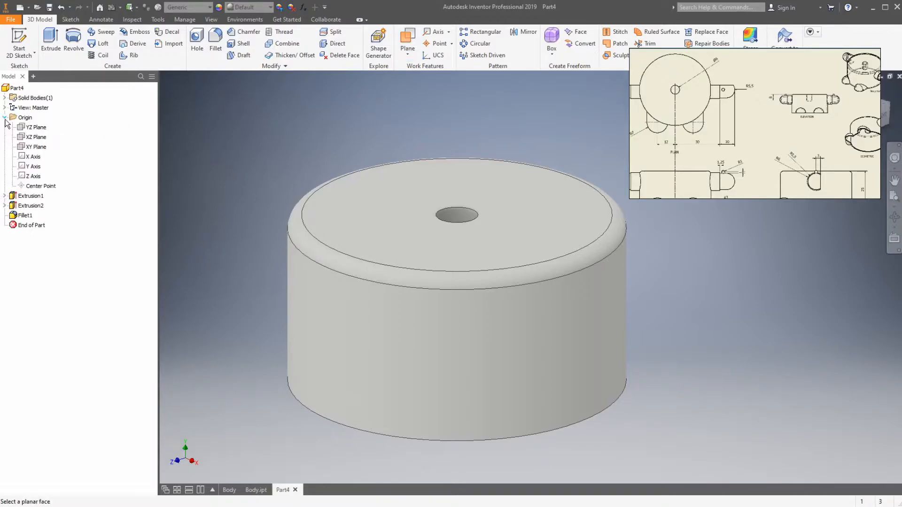
left_click(44, 148)
left_click_drag(534, 258, 405, 350)
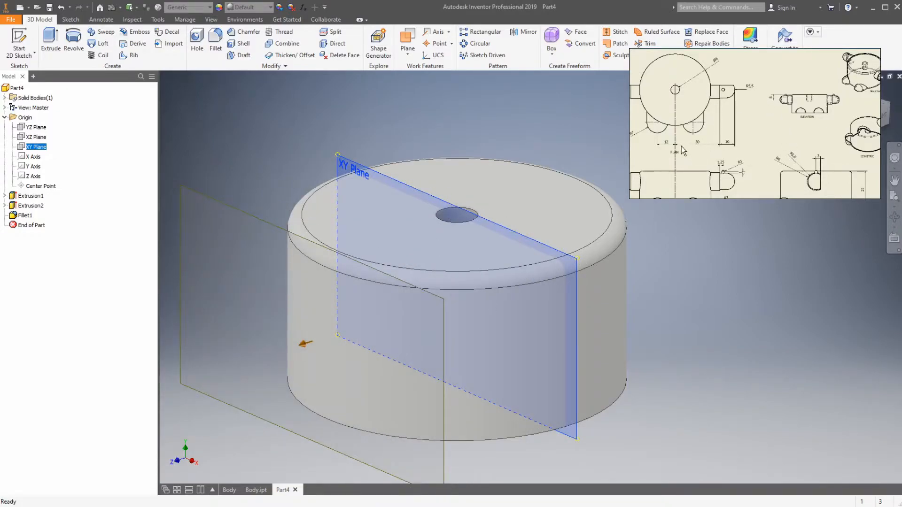
scroll(684, 146, "up", 4)
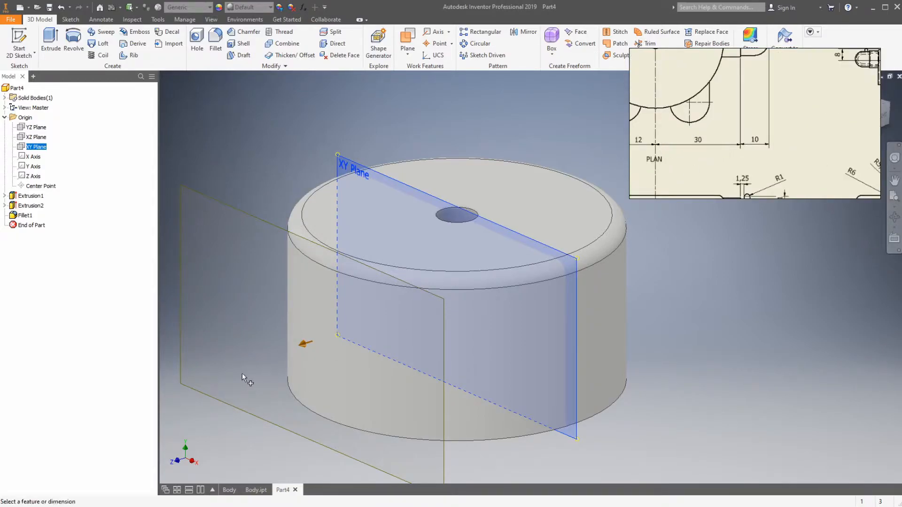
type("30")
key("Return")
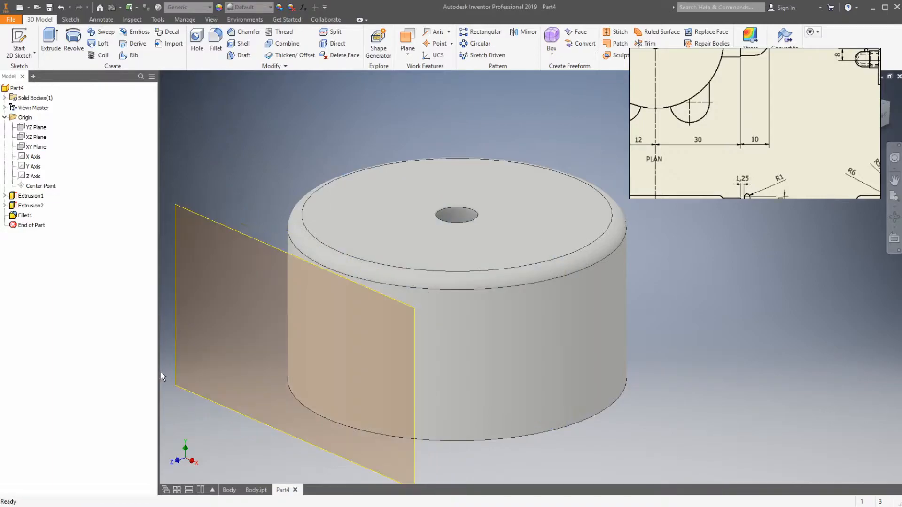
- Start a sketch on the offset work plane and draw a 12 mm diameter circle on the vertical centreline near the body's top edge
scroll(441, 122, "down", 3)
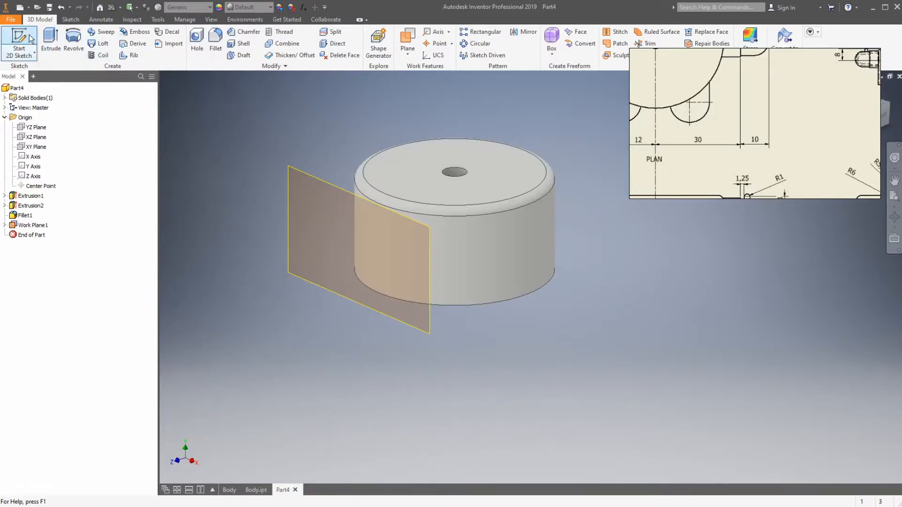
left_click(19, 45)
left_click(305, 214)
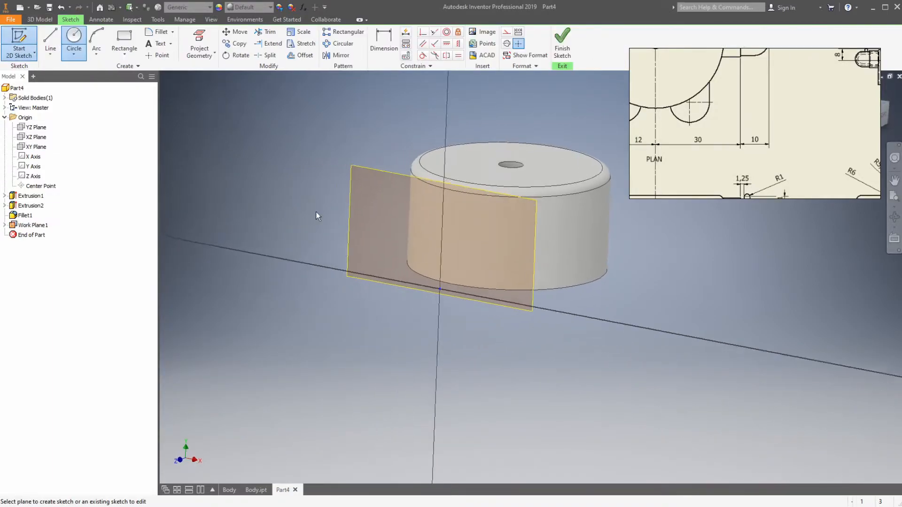
left_click_drag(630, 305, 631, 315)
key("c")
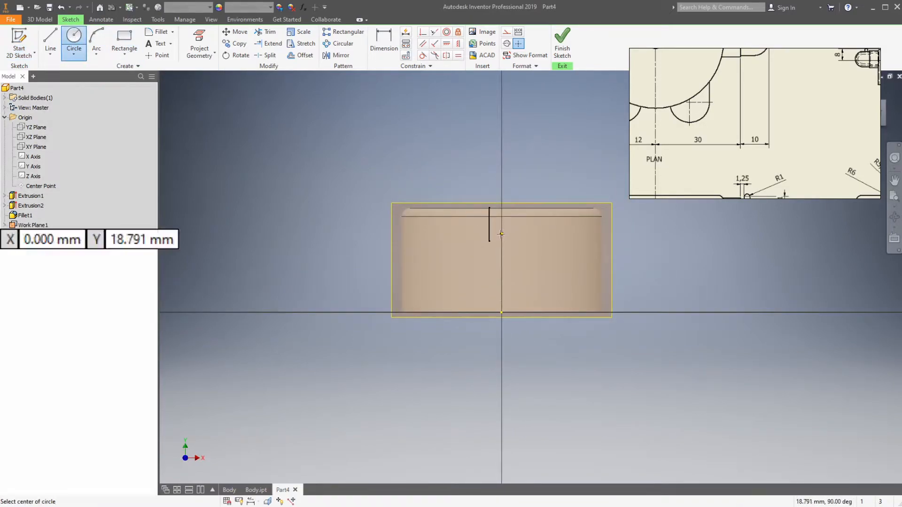
scroll(807, 135, "down", 1)
middle_click_drag(805, 141, 674, 90)
middle_click_drag(786, 137, 762, 128)
scroll(745, 124, "up", 1)
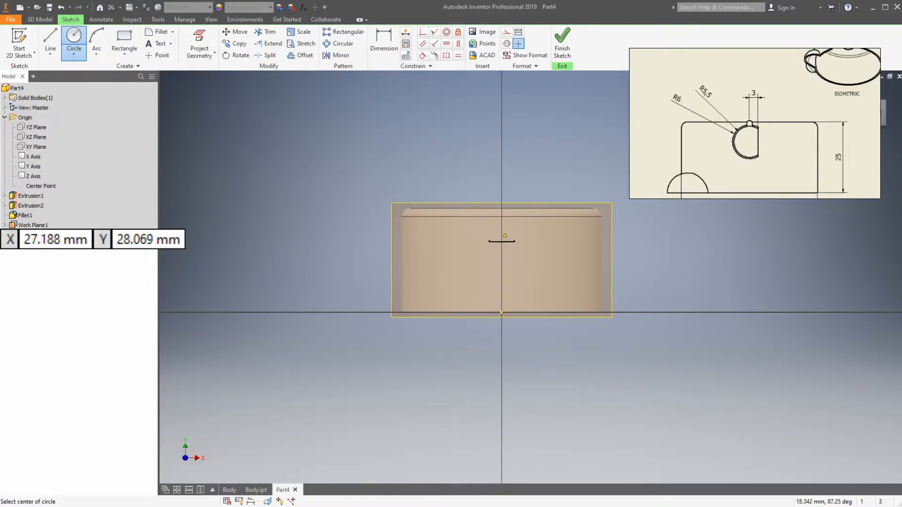
left_click(502, 228)
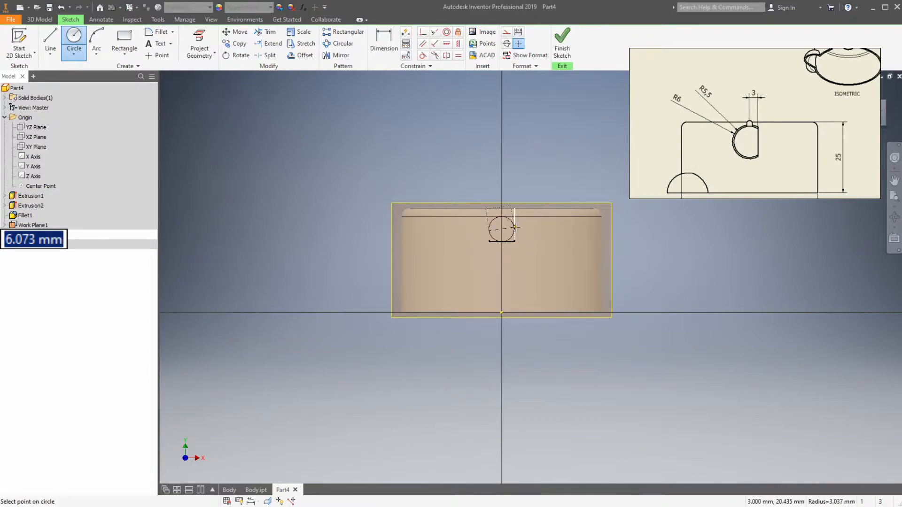
type("12")
key("Return")
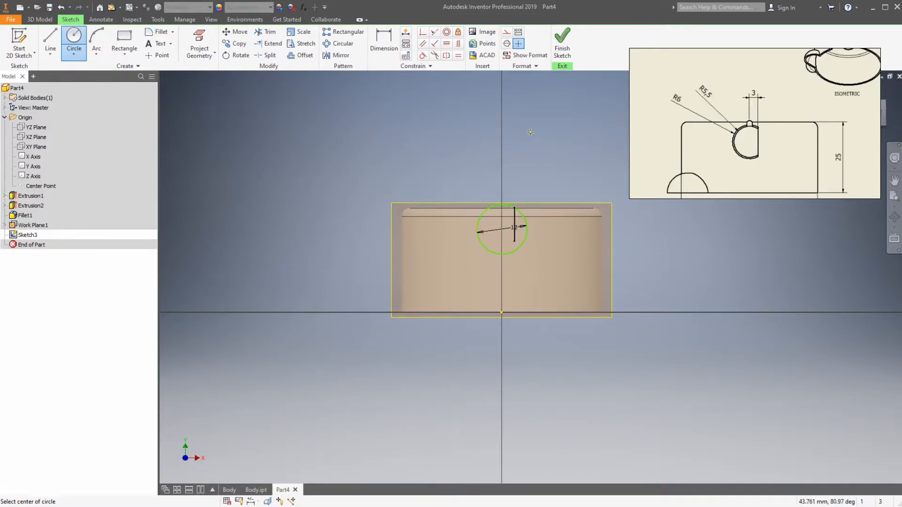
- Dimension the circle's centre 7 mm below the body's top edge
key("d")
left_click(502, 229)
left_click(407, 210)
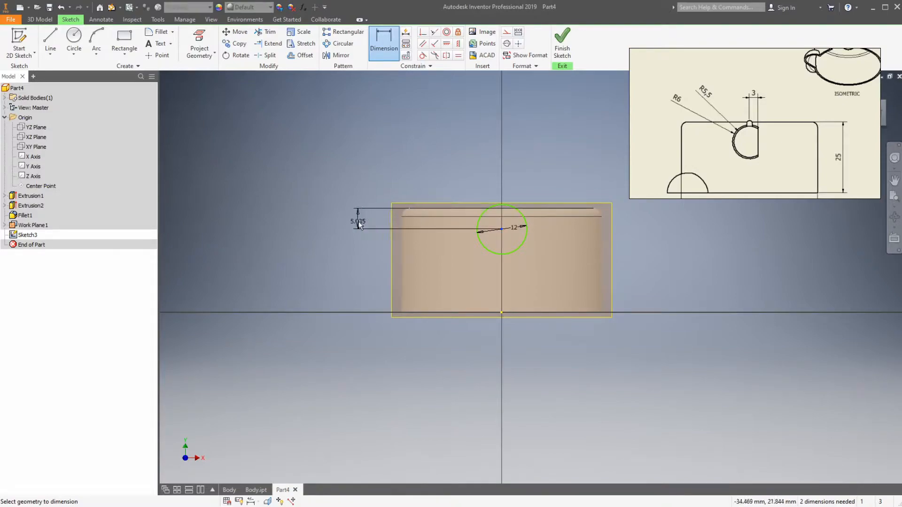
left_click(359, 223)
type("7")
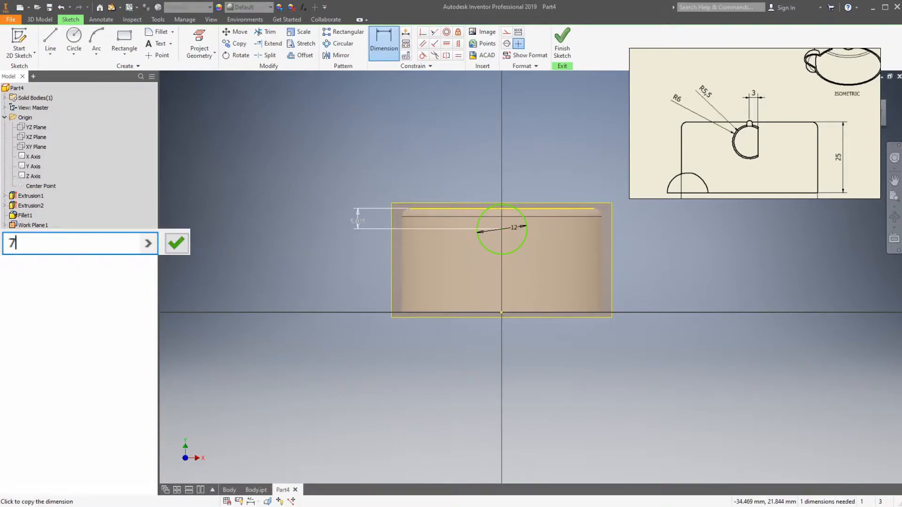
key("Return")
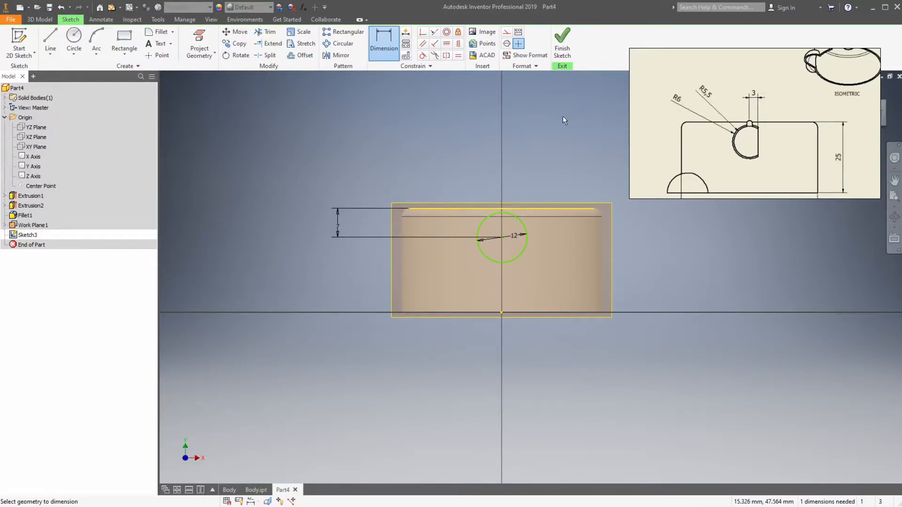
- Extrude the 12 mm circle To Next so it joins the cylindrical body, and hide the offset work plane
left_click(562, 45)
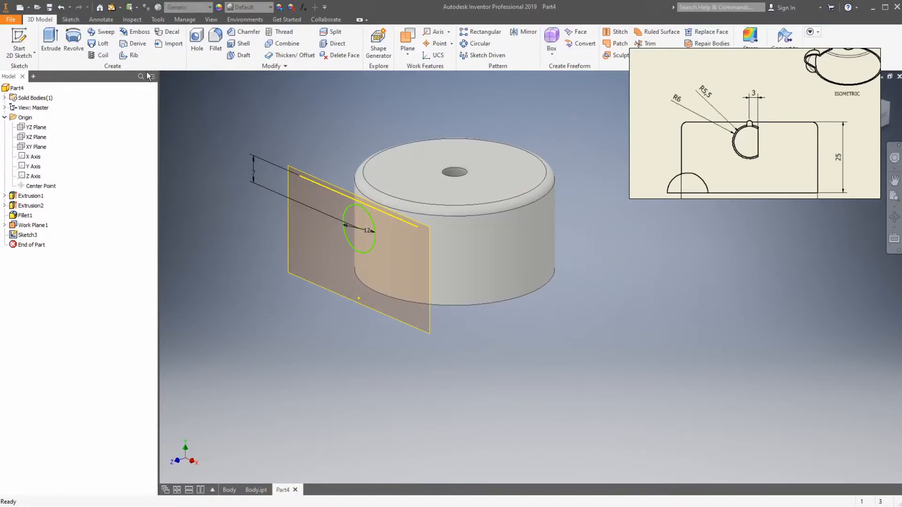
left_click(50, 45)
left_click_drag(346, 226, 394, 223)
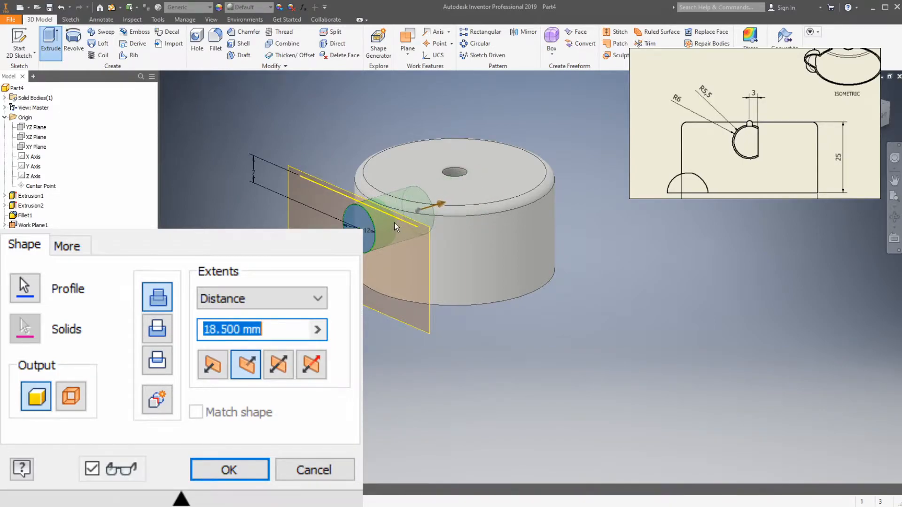
left_click(240, 333)
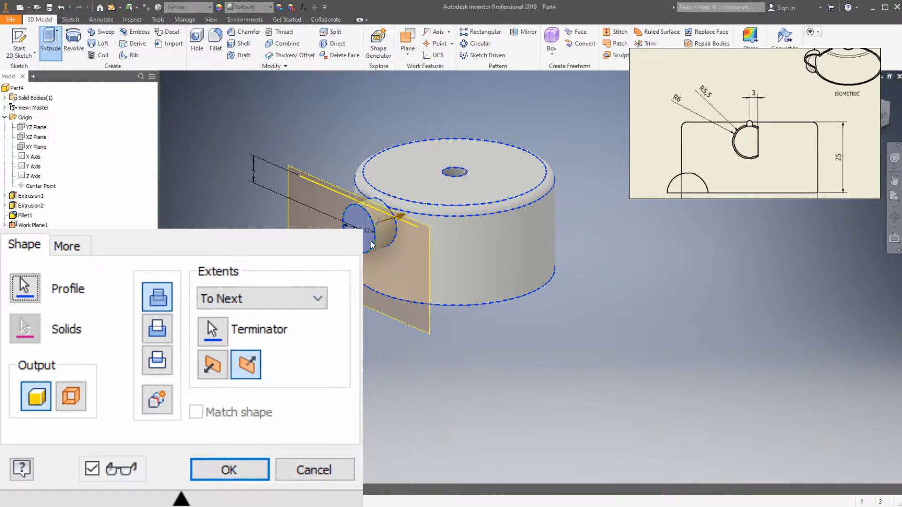
left_click(242, 471)
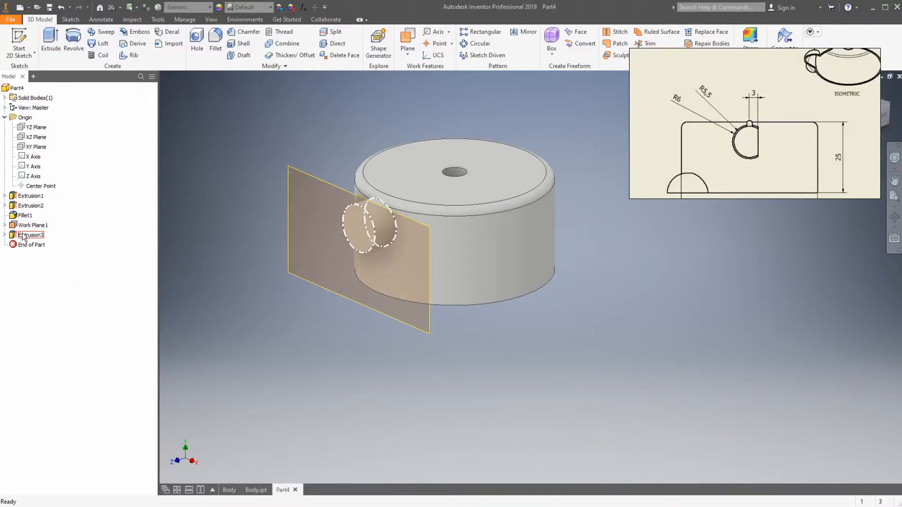
left_click(33, 225)
key("alt+v")
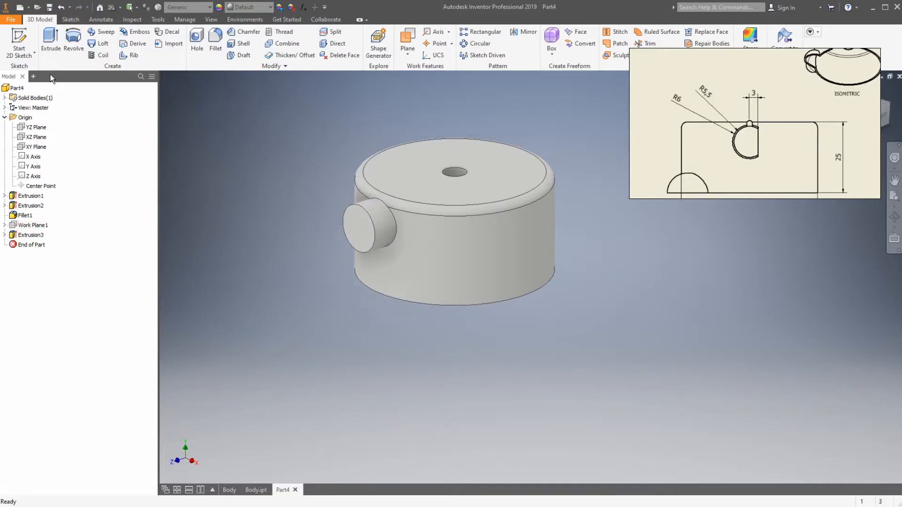
- Sketch an 11 mm diameter circle concentric with the arm on its flat end face
left_click(19, 45)
left_click(357, 232)
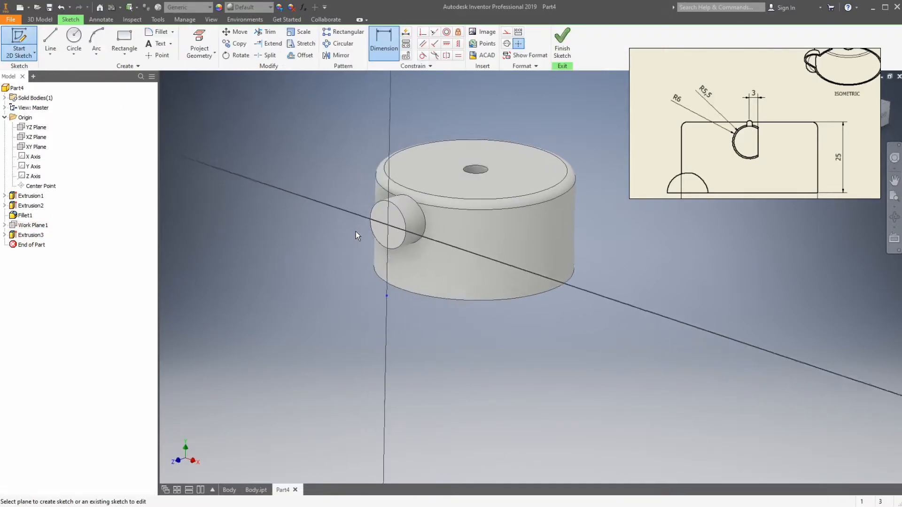
key("c")
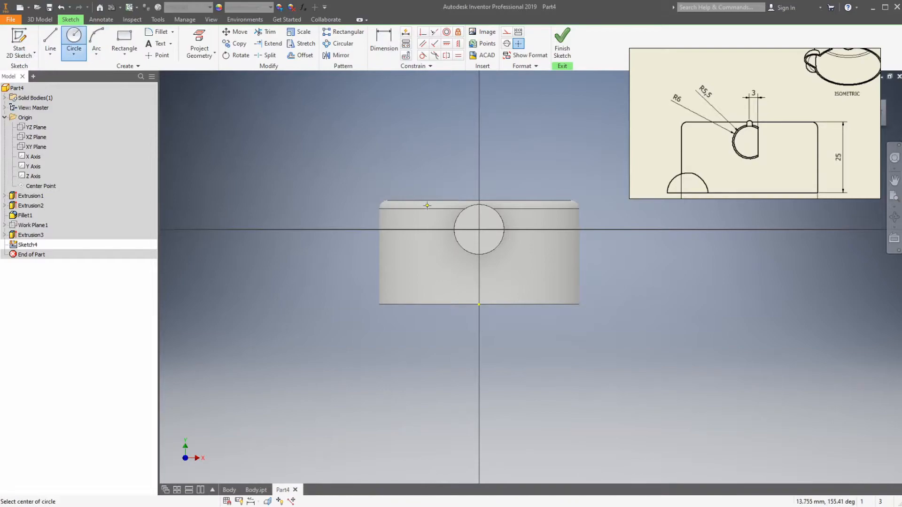
left_click(478, 230)
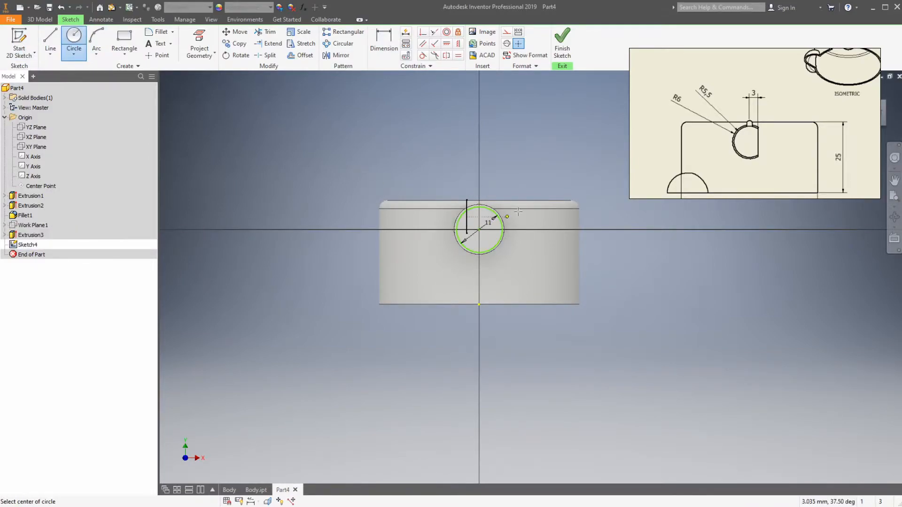
left_click(567, 47)
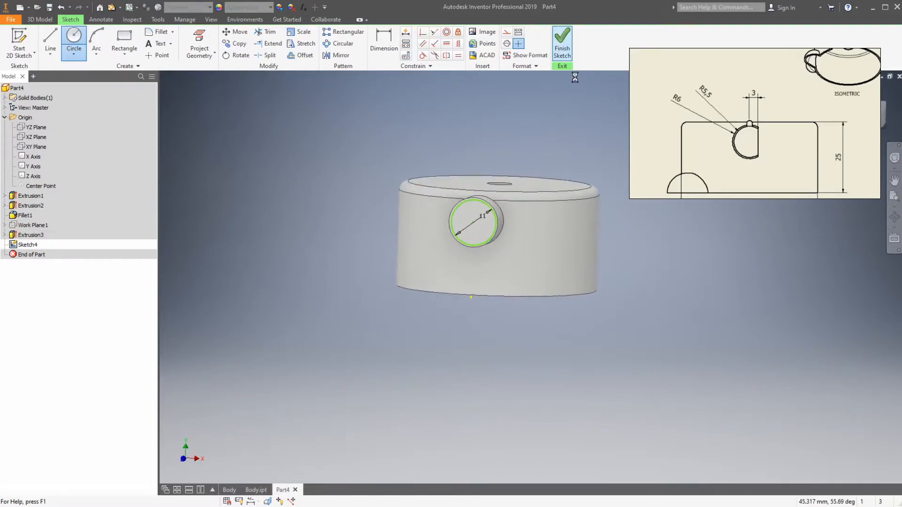
- Check the arm tip's length on the plan view of the drawing and extrude the 11 mm circle 10 mm outward
scroll(749, 134, "down", 2)
scroll(719, 123, "down", 1)
mouse_move(684, 131)
middle_mouse_down()
mouse_move(816, 134)
mouse_move(791, 116)
mouse_move(785, 158)
middle_mouse_up()
scroll(784, 158, "up", 1)
scroll(785, 158, "up", 2)
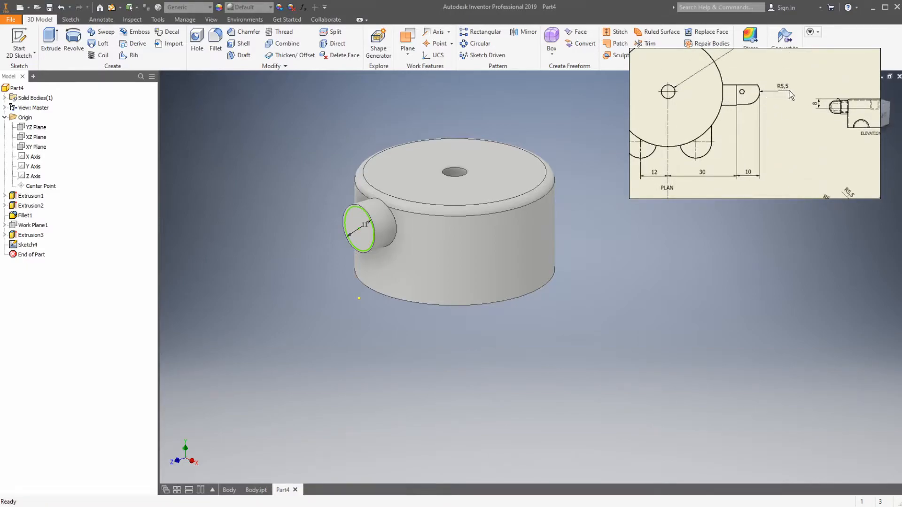
key("e")
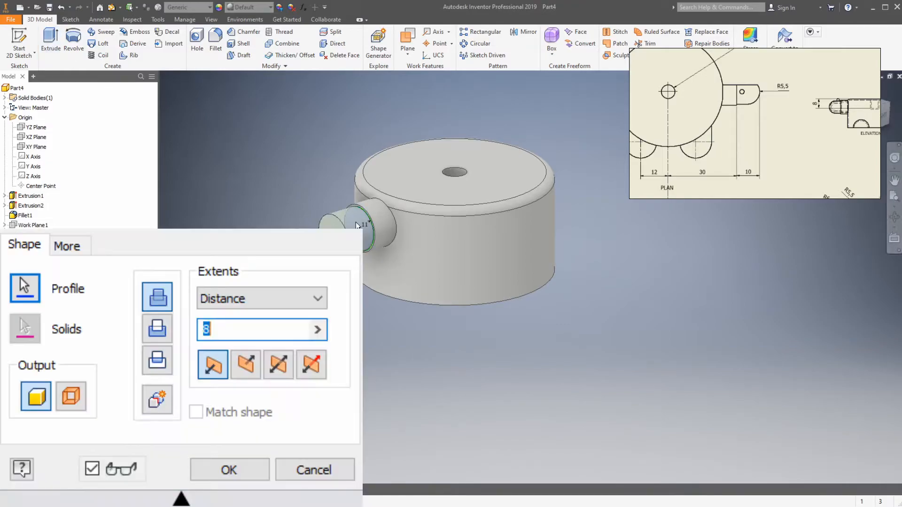
type("10")
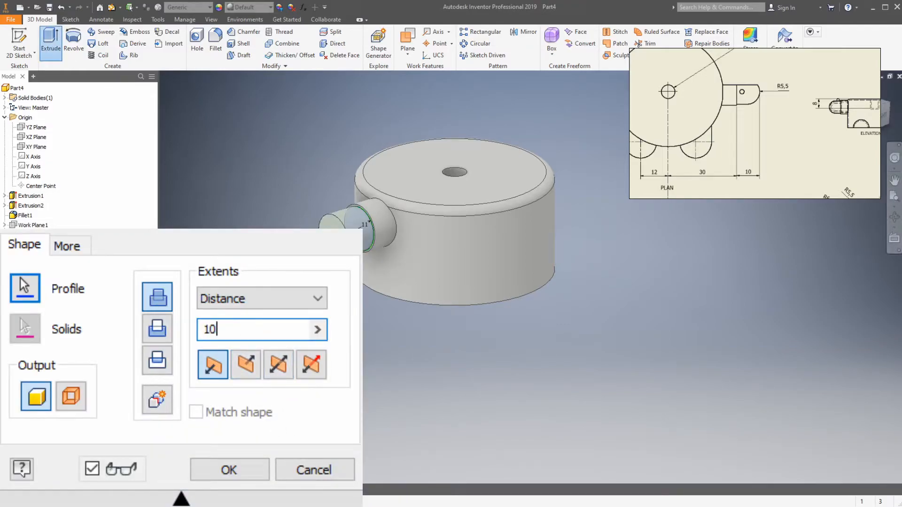
key("Return")
- Round the outer end edge of the arm tip with a 5.5 mm fillet
left_click(216, 42)
left_click(339, 240)
left_click(228, 310)
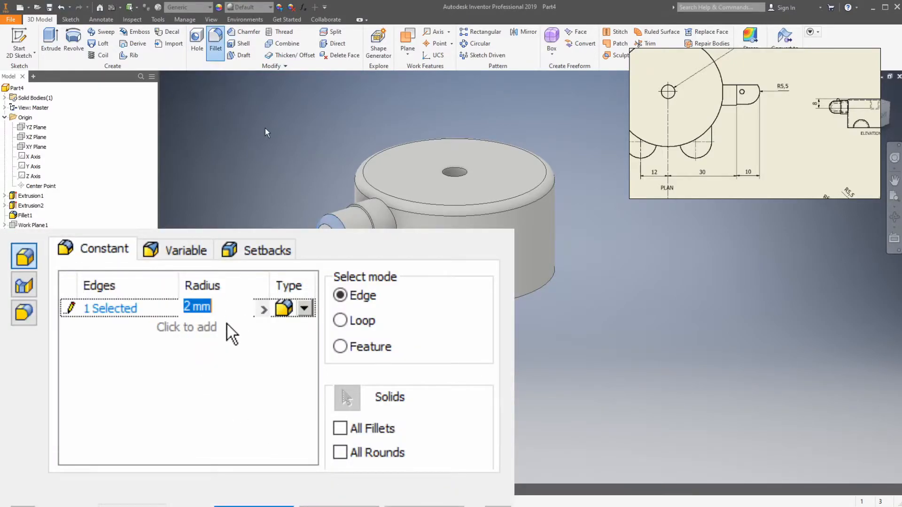
type("5.5")
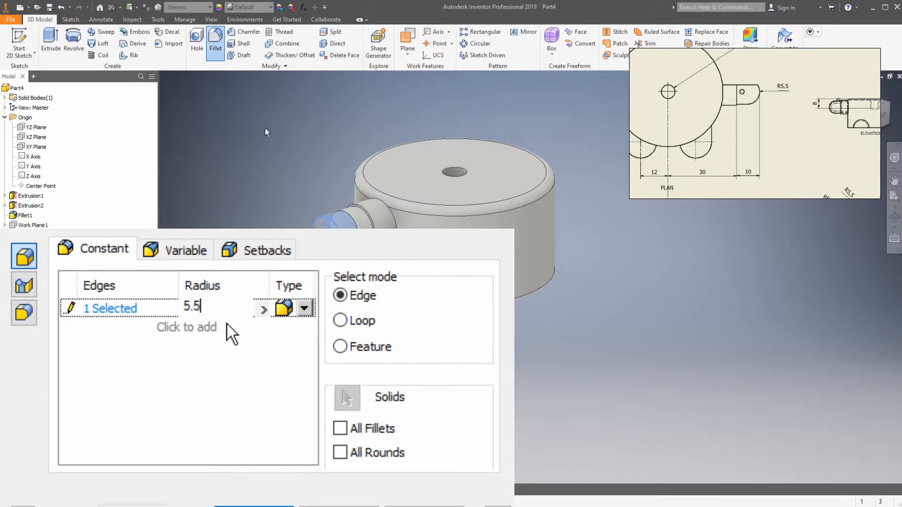
key("Return")
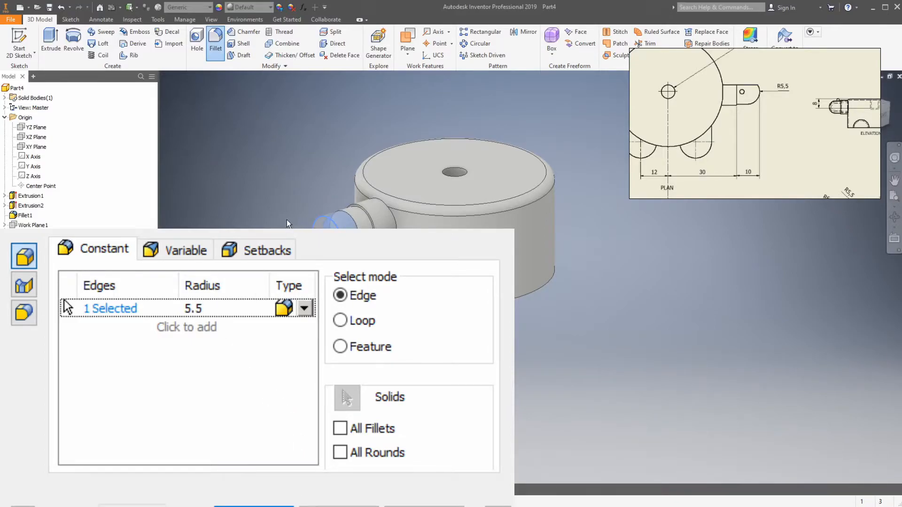
key("Return")
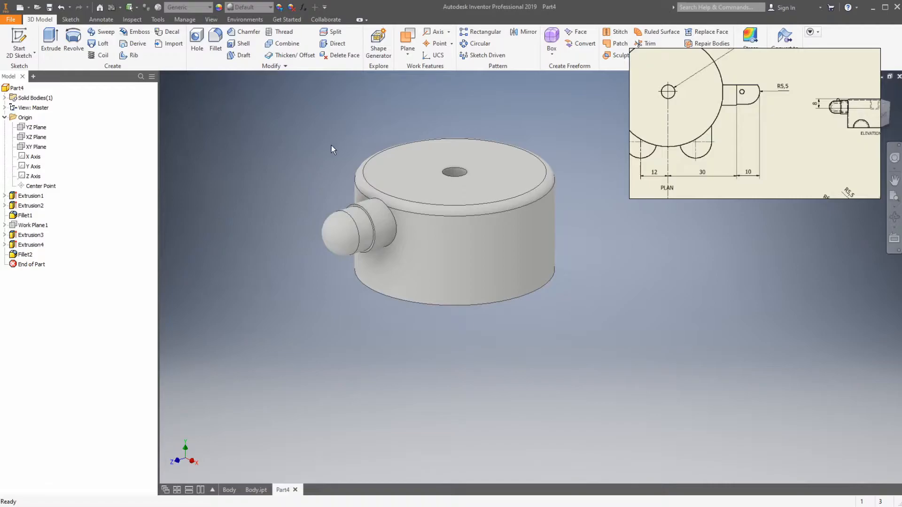
- Start a sketch on the YZ plane and draw a 2 mm diameter circle just above the arm tip's straight section
scroll(337, 203, "down", 3)
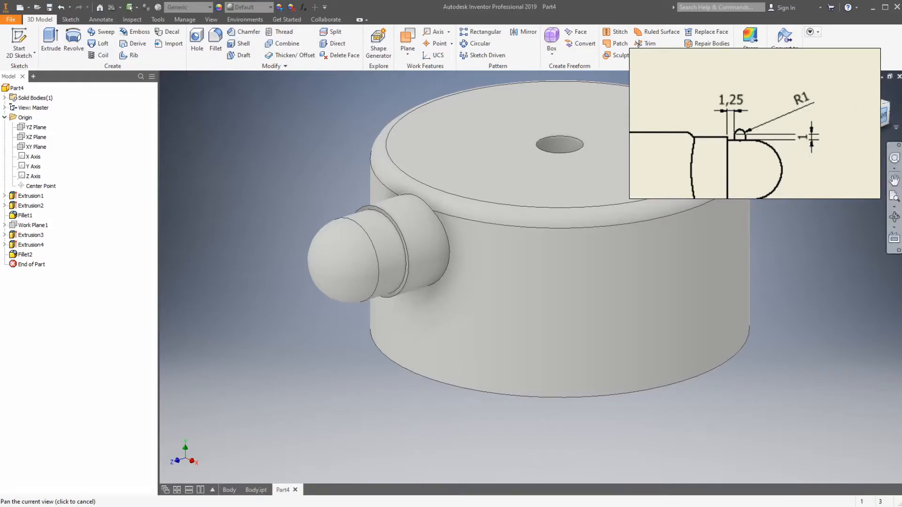
left_click(879, 116)
scroll(414, 221, "down", 6)
scroll(465, 208, "up", 3)
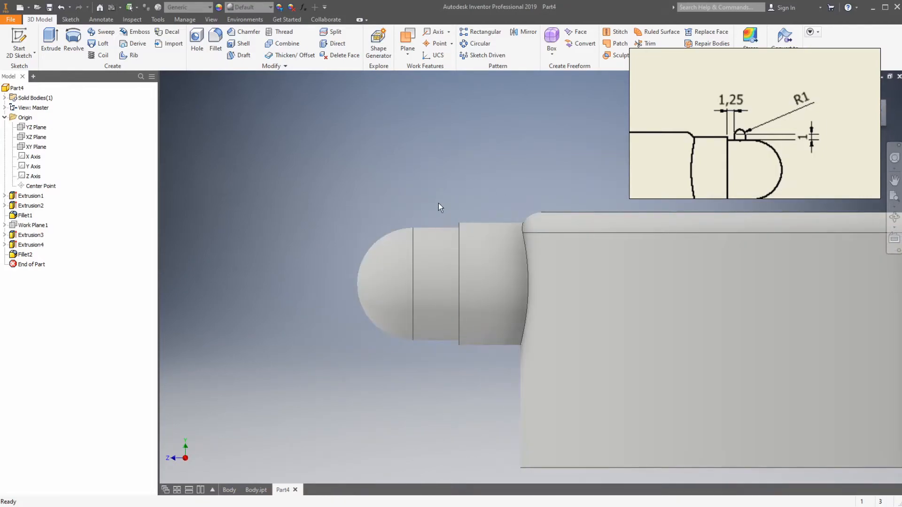
scroll(430, 195, "up", 3)
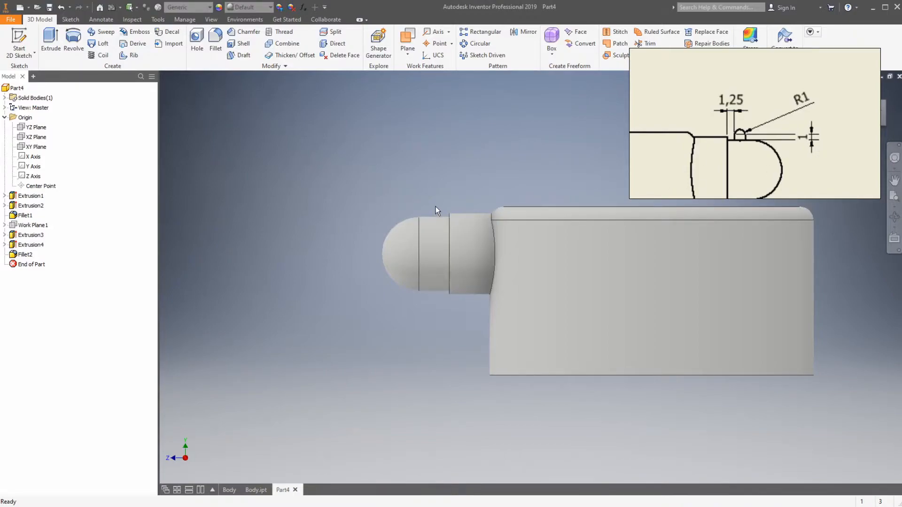
left_click(40, 130)
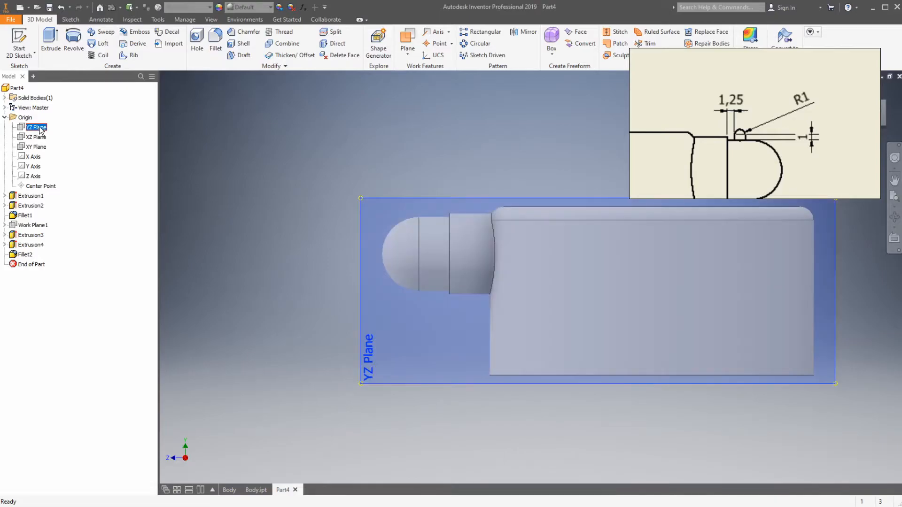
left_click(18, 42)
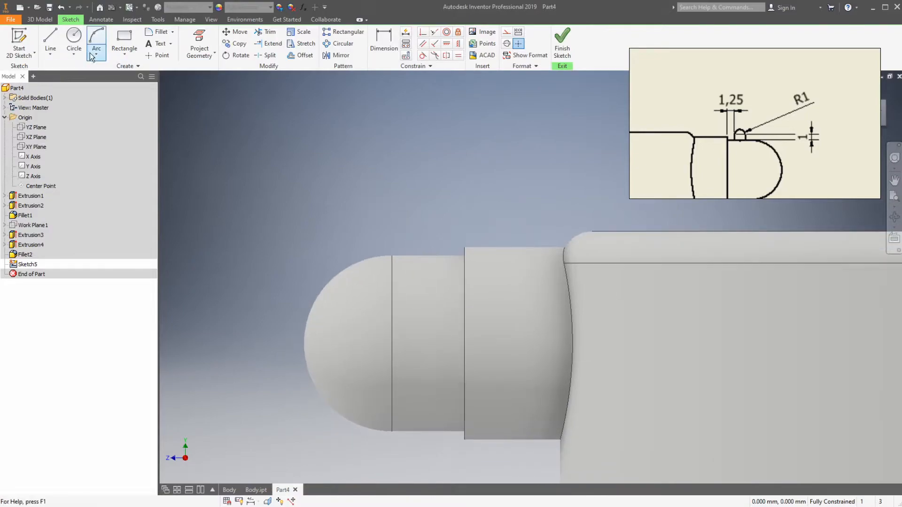
left_click(74, 38)
left_click(439, 239)
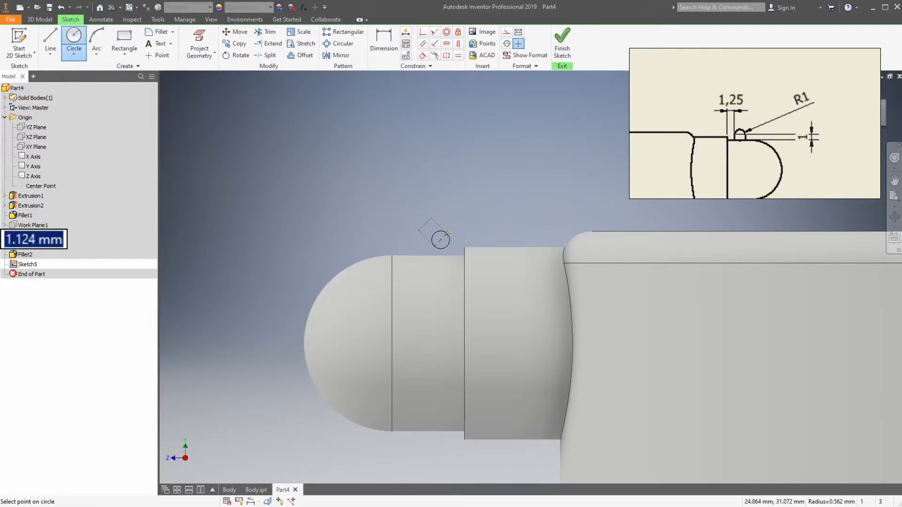
type("2")
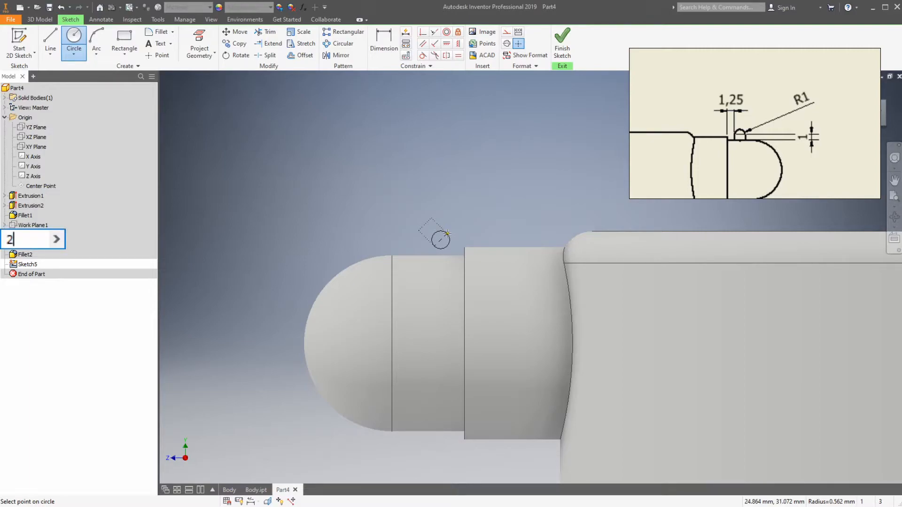
key("Return")
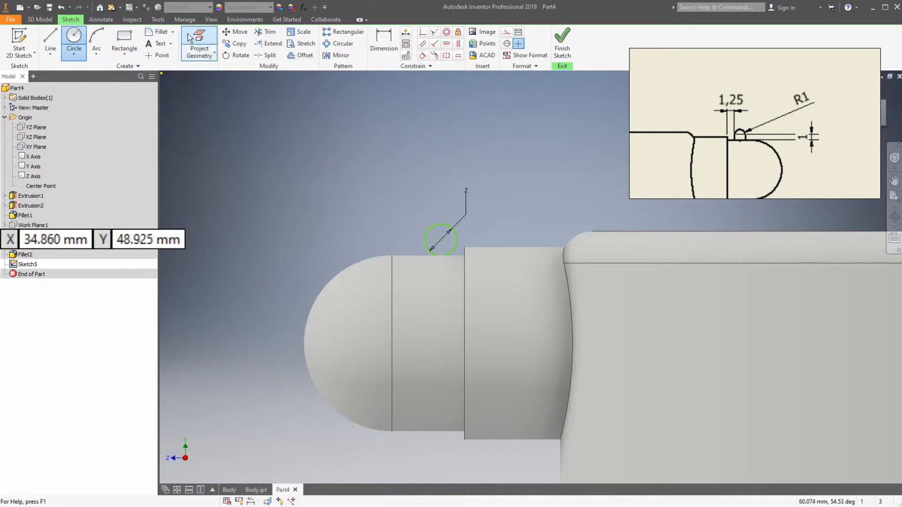
- Dimension the small circle's centre 2.25 mm horizontally from the shoulder between the arm's two diameters
left_click(384, 43)
left_click(442, 242)
left_click(464, 273)
left_click(452, 158)
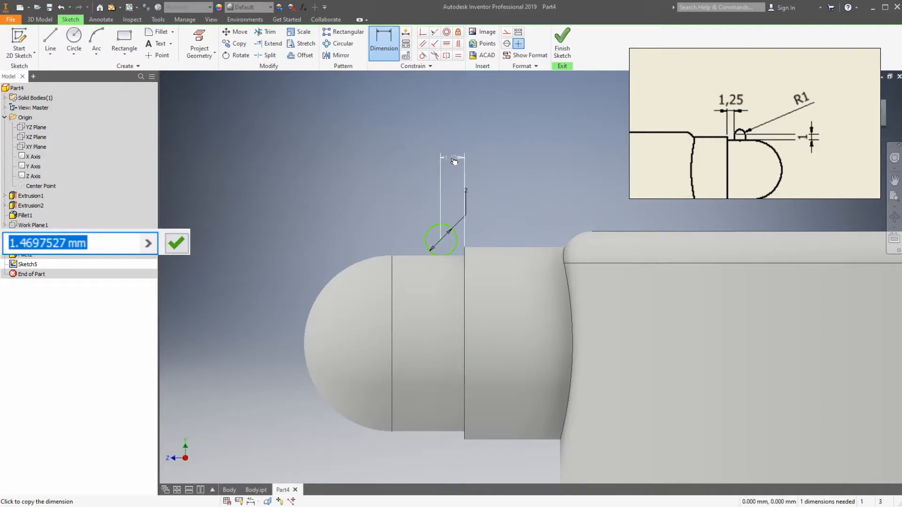
type("2.25")
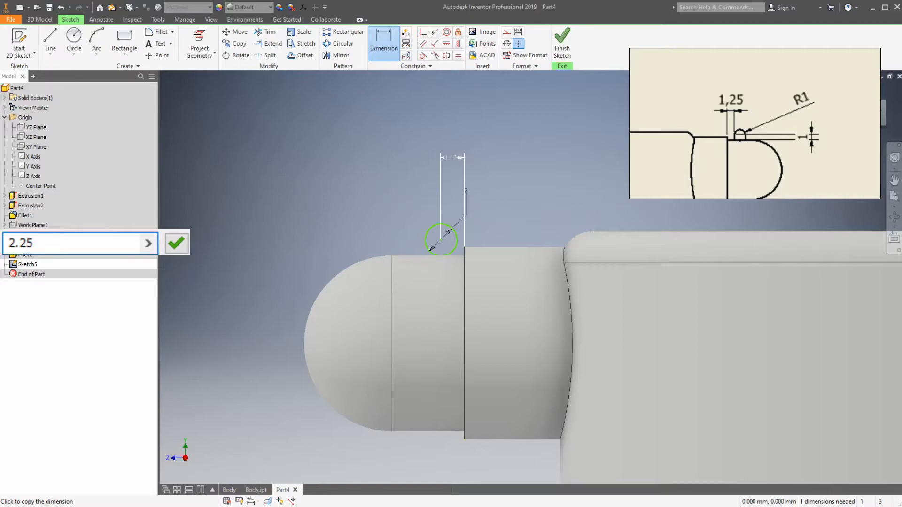
key("Return")
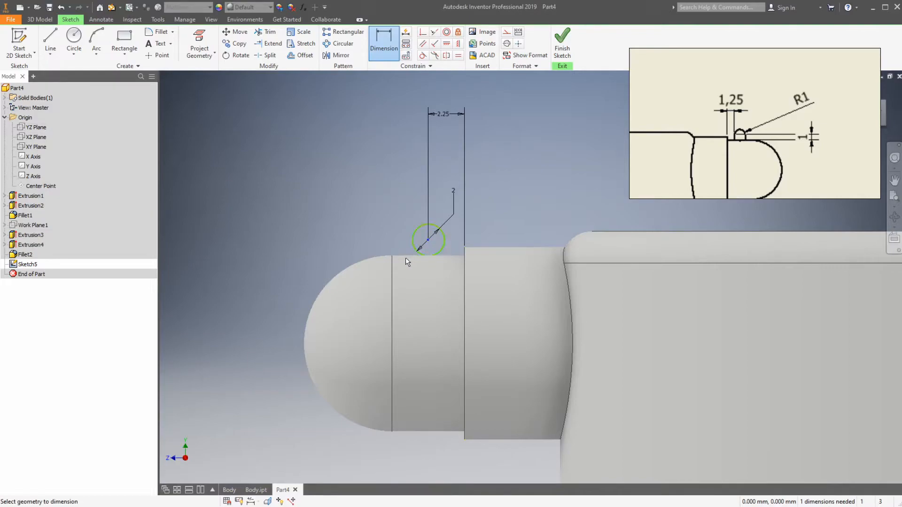
- Project the arm tip's upper edge into the sketch and dimension the small circle's centre 1 mm above it
left_click(428, 240)
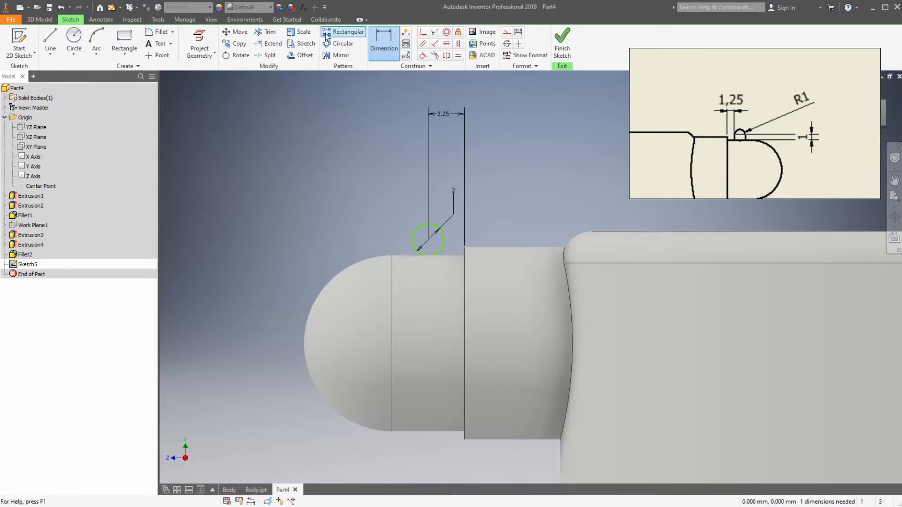
left_click(201, 47)
left_click(416, 256)
left_click(384, 43)
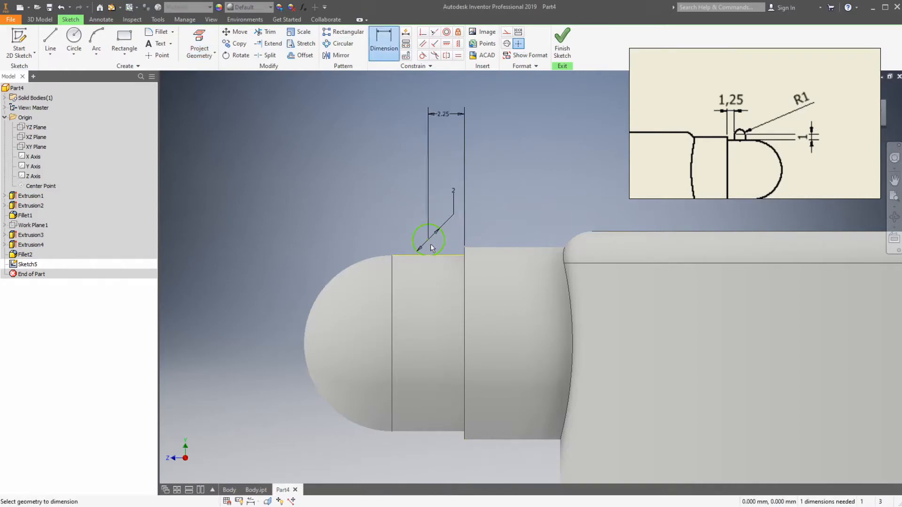
left_click(428, 241)
left_click(447, 255)
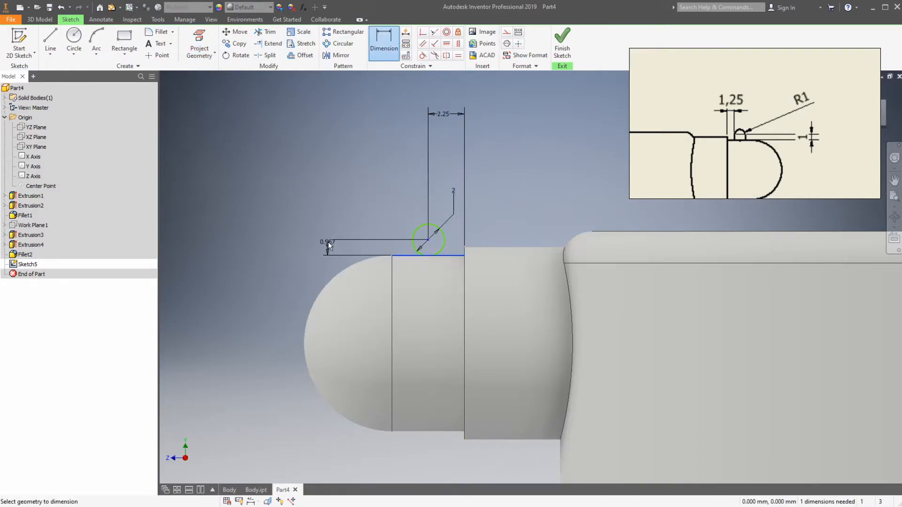
left_click(328, 242)
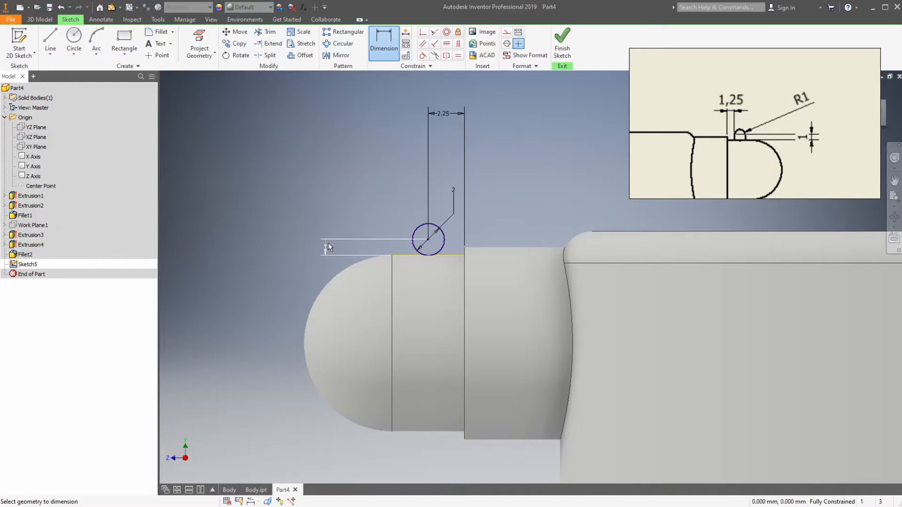
- Draw a vertical diameter line through the small circle and a horizontal radius line from its centre towards the shoulder
scroll(394, 229, "down", 3)
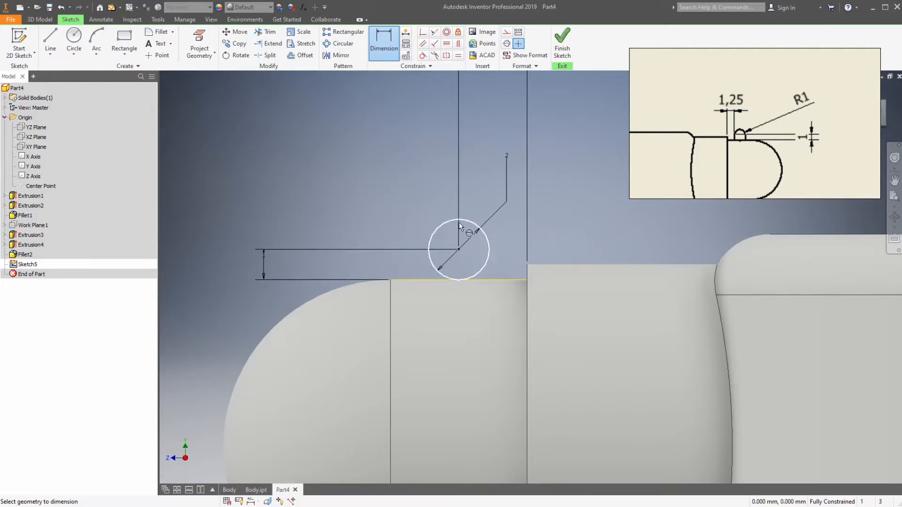
left_click(49, 50)
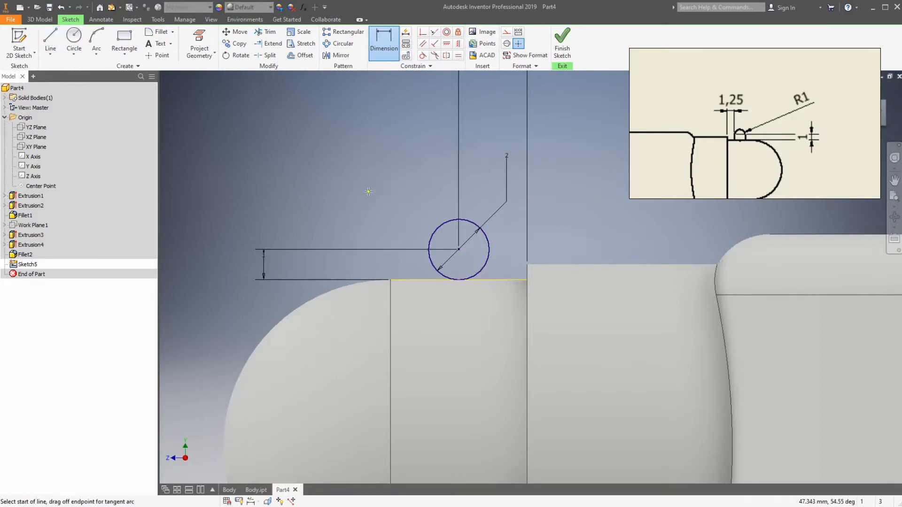
left_click(459, 219)
double_click(459, 279)
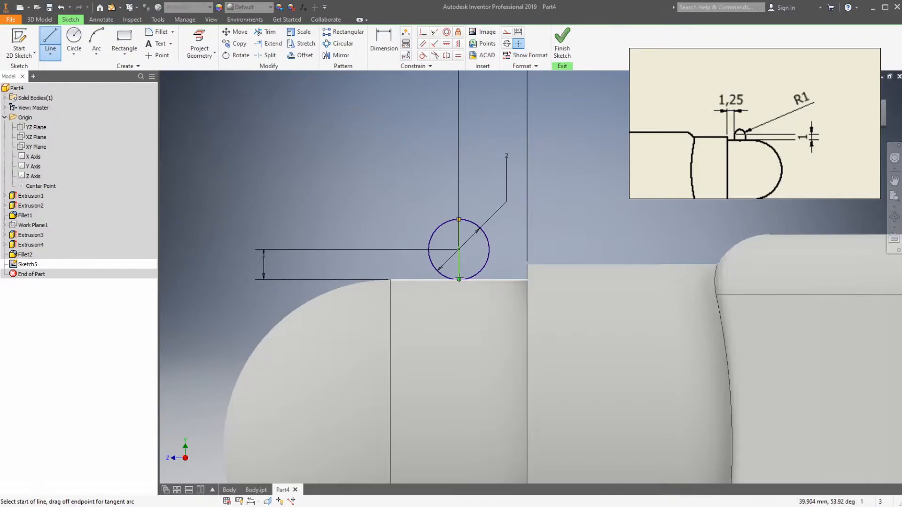
left_click(459, 249)
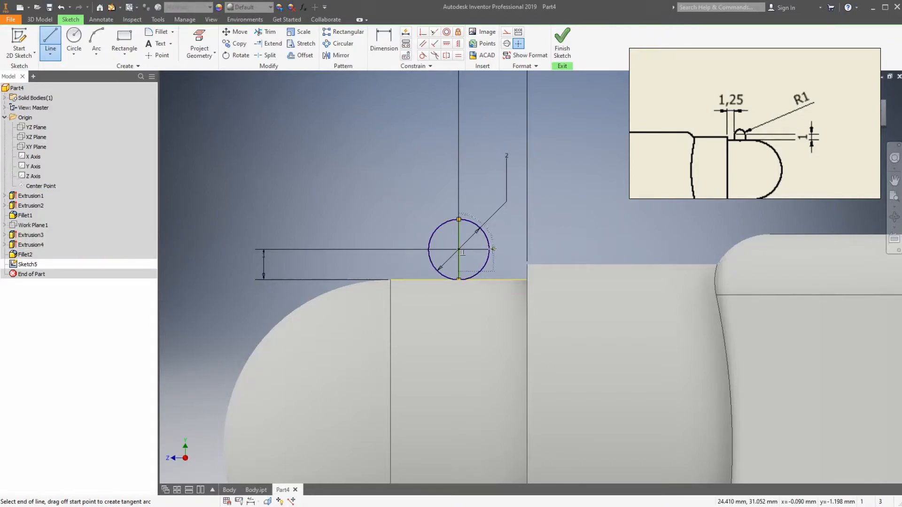
double_click(489, 250)
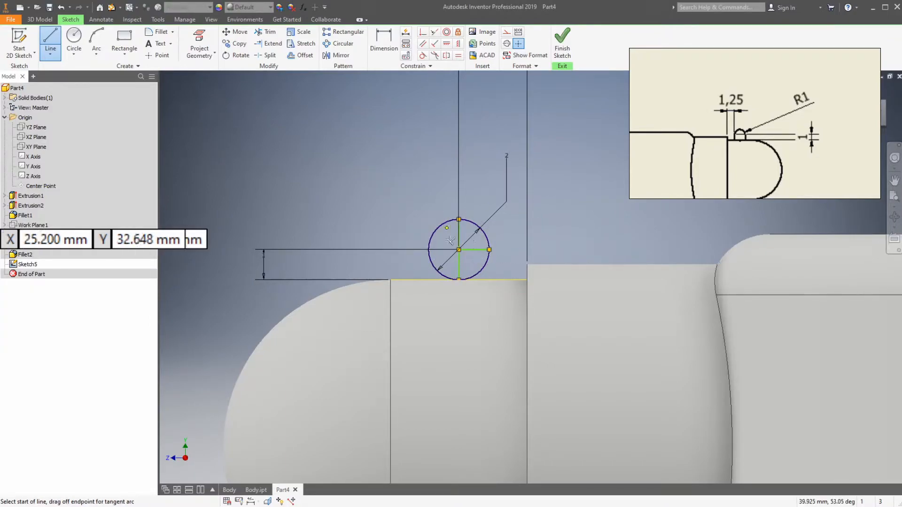
key("Escape")
- Try to trim away the small circle's arc outside the upper quarter beside the shoulder
left_click(270, 32)
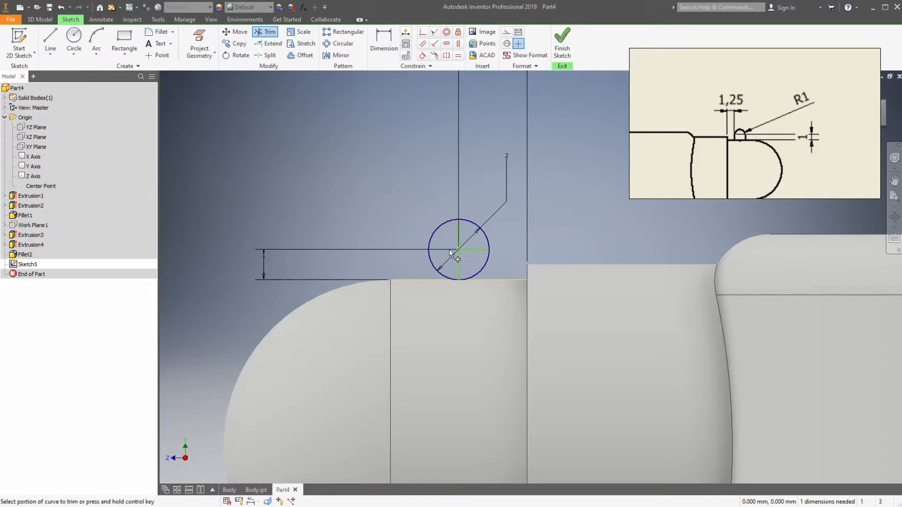
left_click(438, 273)
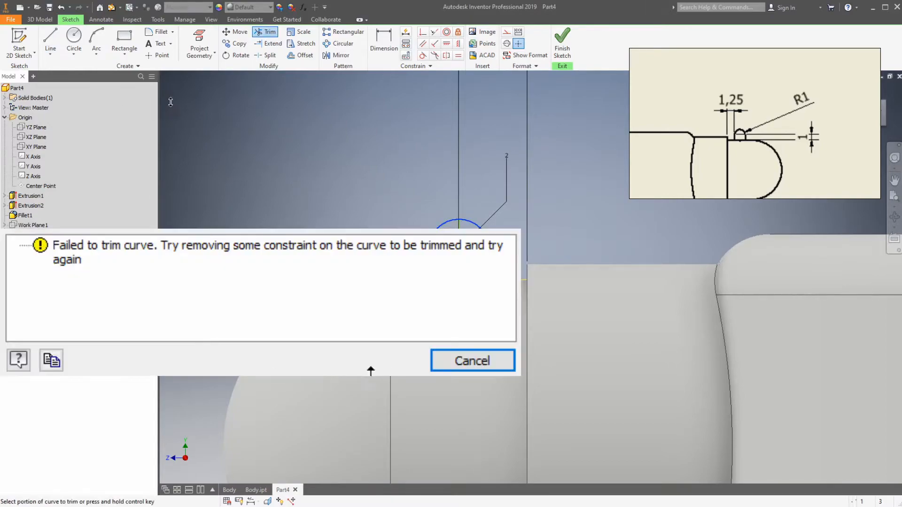
left_click(471, 362)
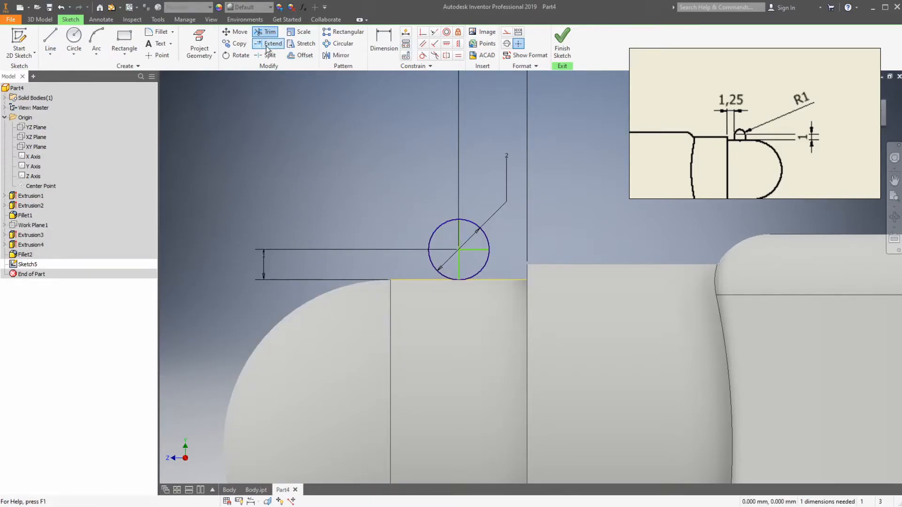
key("Escape")
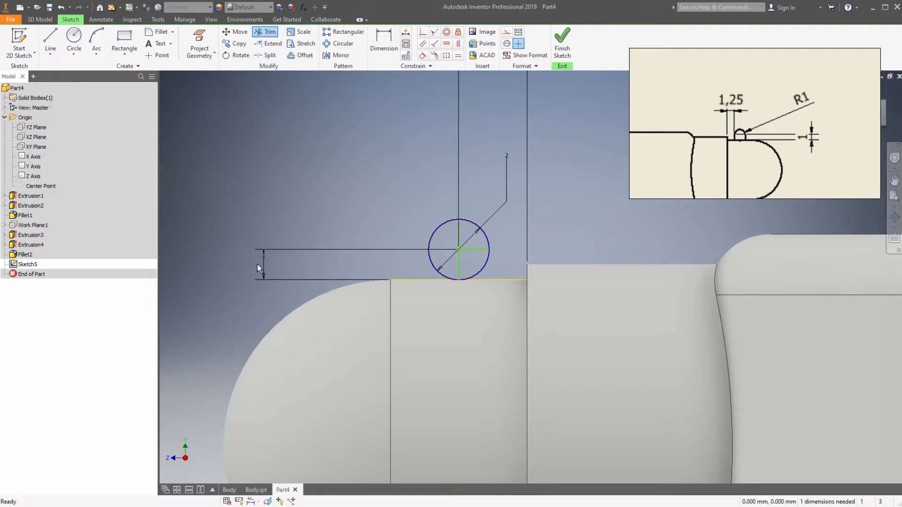
- Delete the small circle's height, diameter and horizontal position dimensions
left_click(263, 265)
key("Delete")
left_click(506, 177)
key("Delete")
left_click(526, 190)
key("Delete")
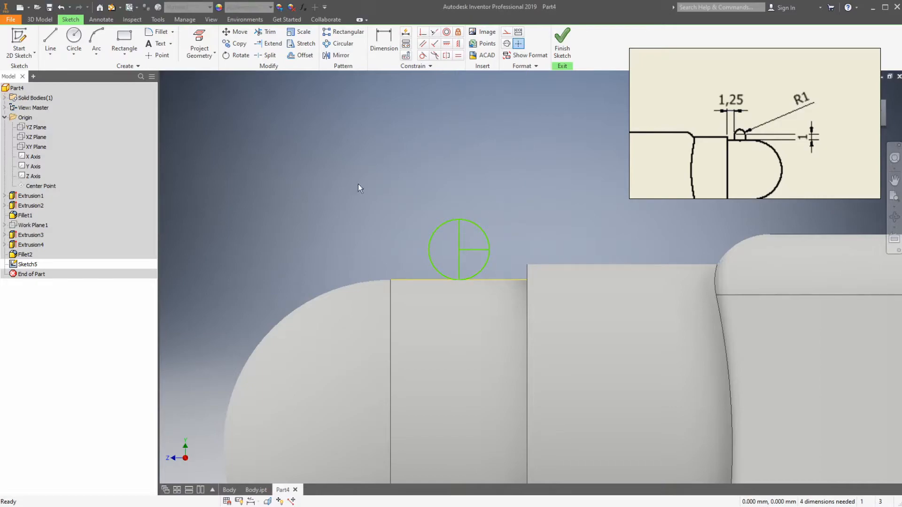
- Trim the small circle and its vertical line down to the upper quarter facing the shoulder, and finish the sketch
left_click(265, 32)
left_click(459, 269)
left_click(437, 271)
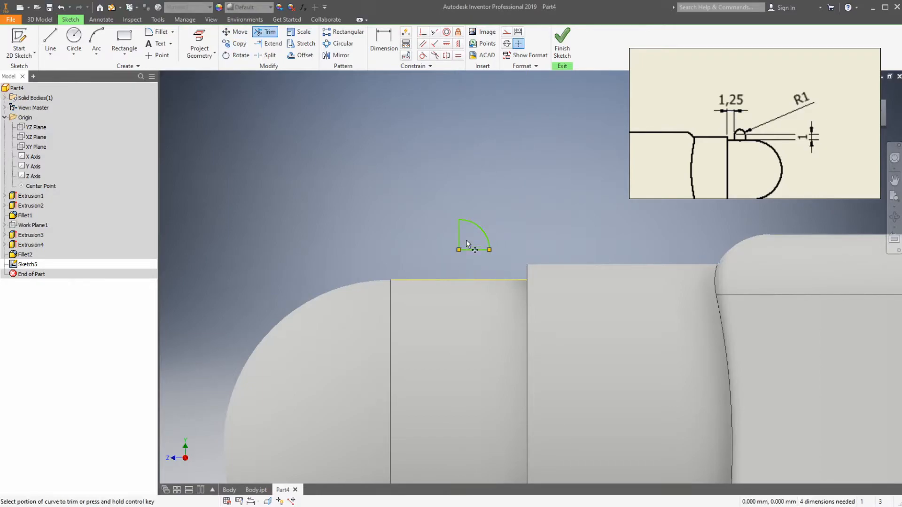
left_click(564, 39)
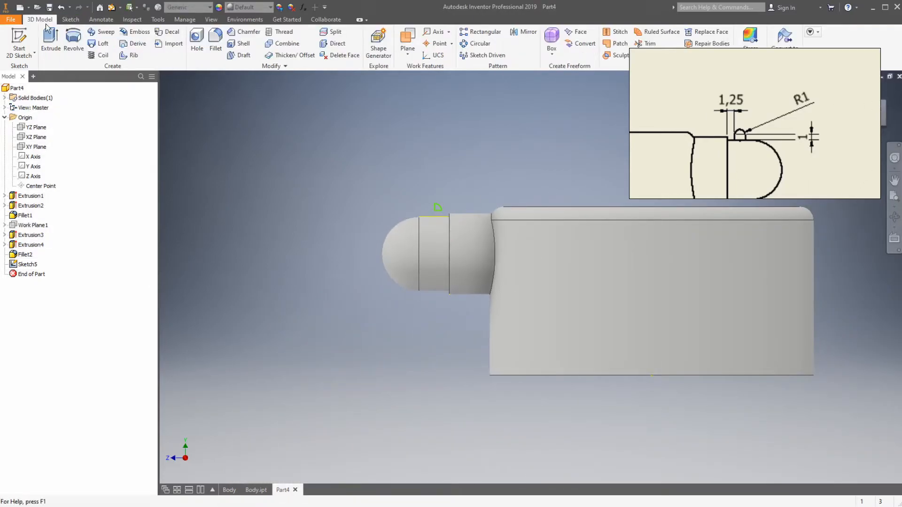
- Revolve the quarter-circle profile fully about its vertical line to form the peg's dome above the arm tip
left_click_drag(869, 112, 875, 127)
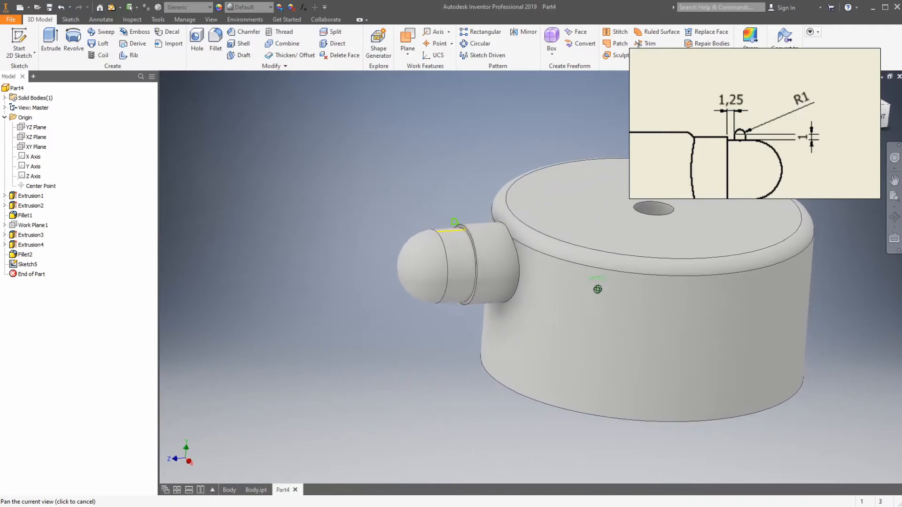
scroll(474, 190, "down", 3)
left_click(71, 47)
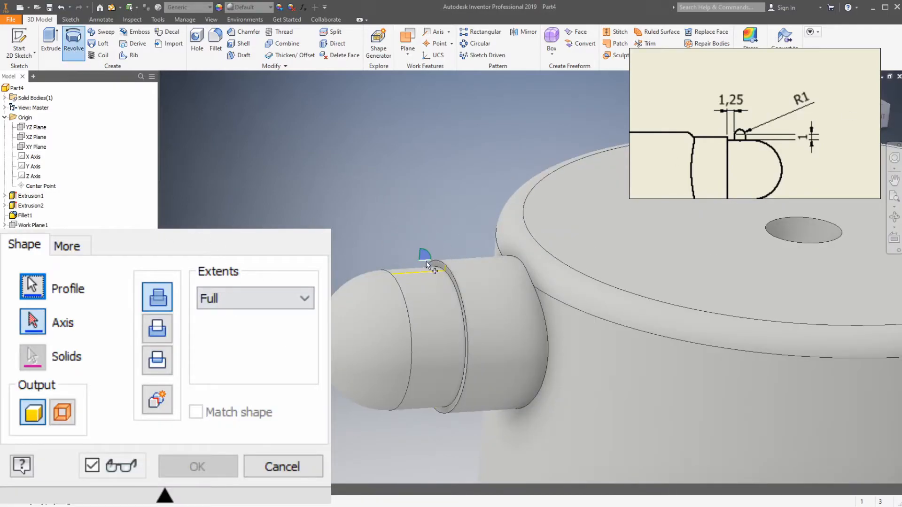
scroll(423, 259, "down", 4)
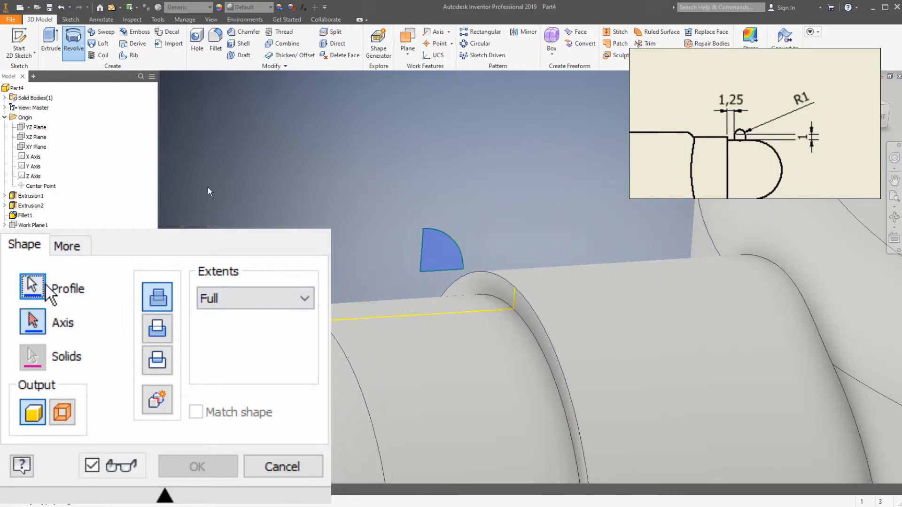
left_click(419, 259)
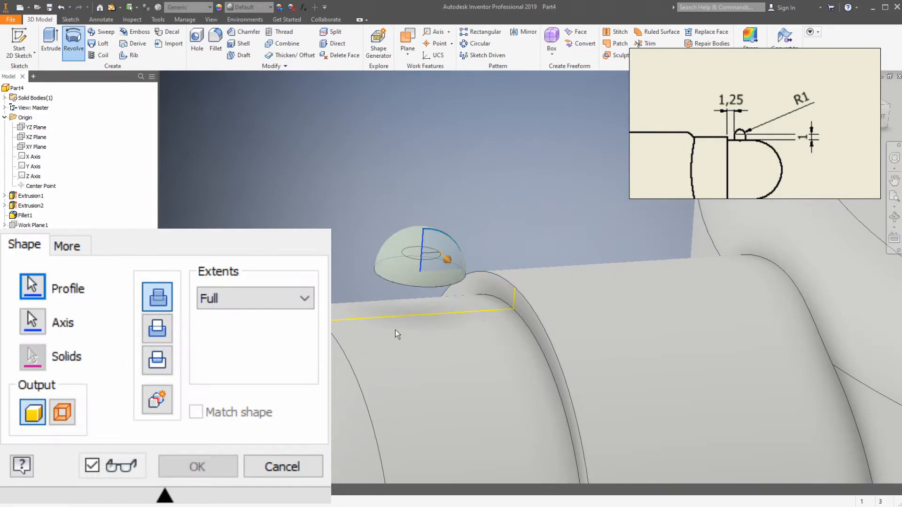
left_click(190, 467)
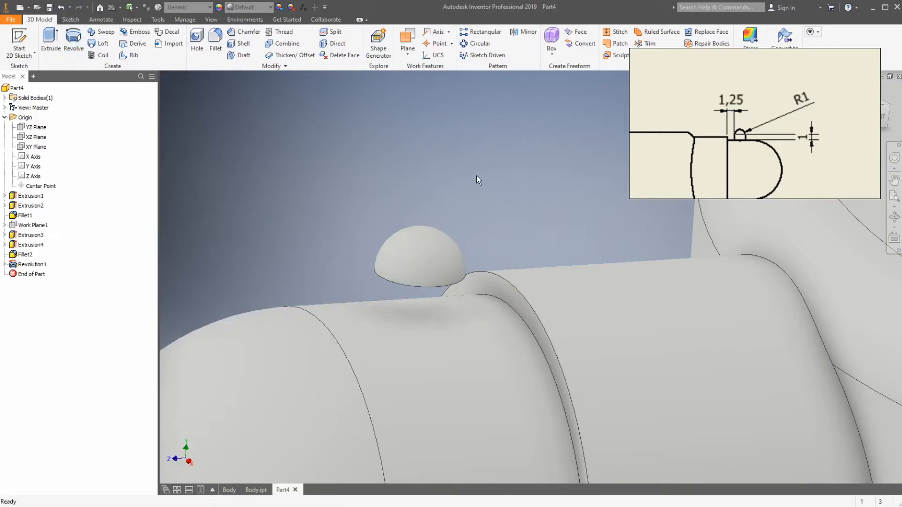
- Start a sketch on the flat underside of the small dome
middle_click_drag(852, 154, 877, 112, "shift")
middle_click_drag(564, 187, 509, 304)
middle_click_drag(850, 118, 887, 78, "shift")
middle_click_drag(532, 278, 530, 259)
left_click(19, 50)
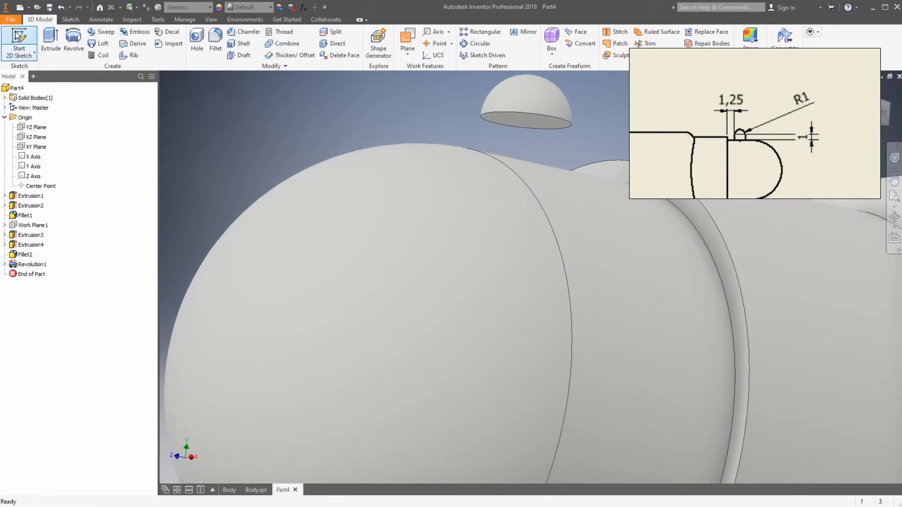
left_click(505, 123)
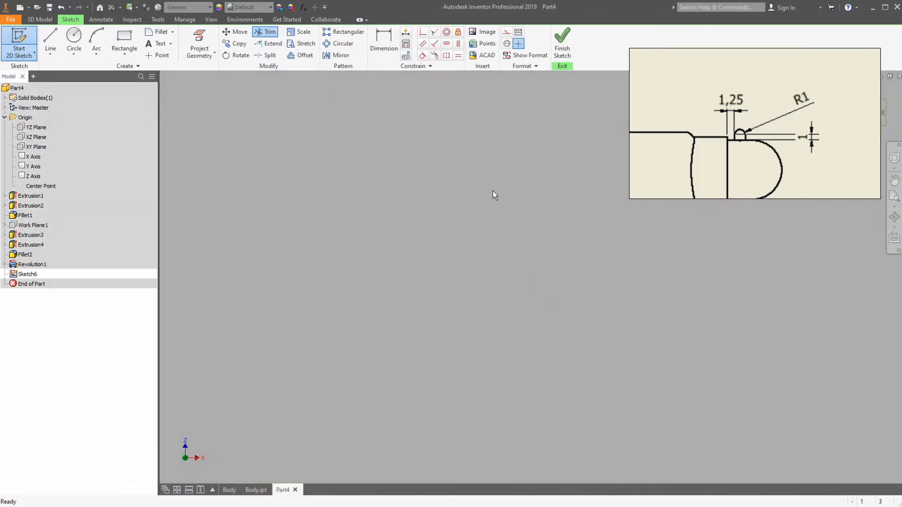
- Project the circular edge of the dome's underside into the sketch and finish the sketch
middle_click_drag(880, 99, 692, 253, "shift")
middle_click_drag(658, 298, 602, 316)
scroll(531, 230, "up", 4)
scroll(532, 229, "down", 6)
middle_click_drag(517, 302, 585, 265)
left_click(884, 100)
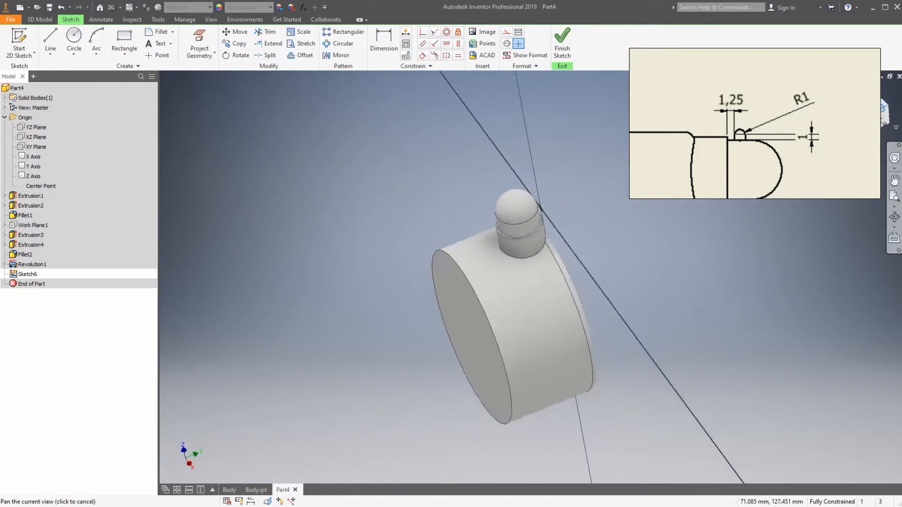
left_click_drag(882, 101, 889, 98)
scroll(604, 203, "down", 5)
middle_click_drag(621, 214, 616, 230)
scroll(618, 211, "down", 3)
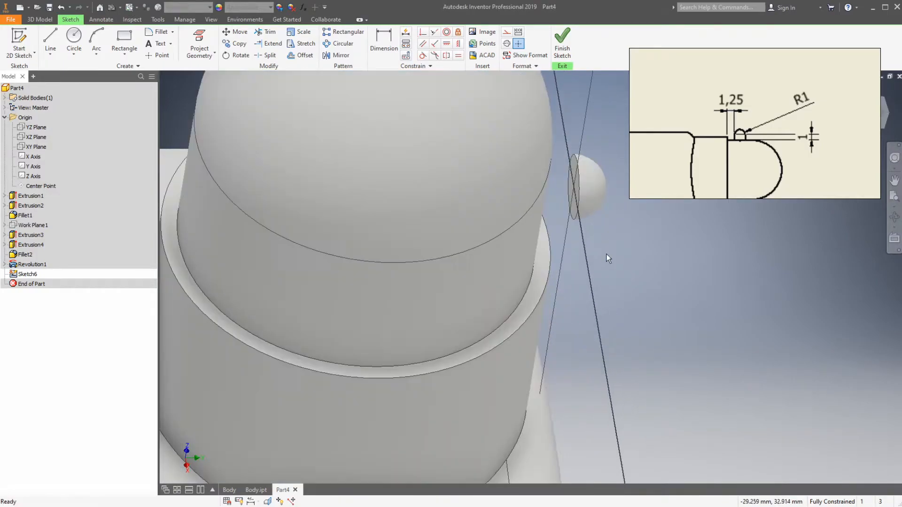
key("p")
left_click(578, 202)
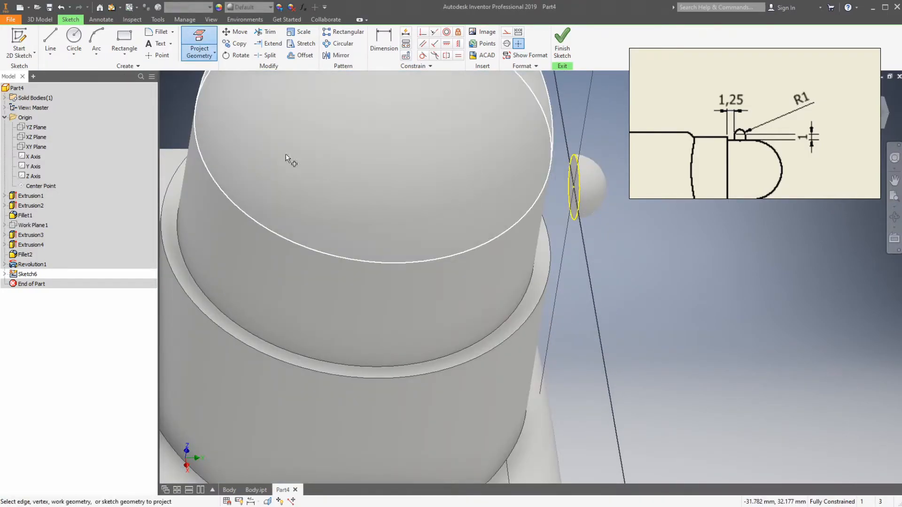
left_click(562, 50)
- Extrude the projected circle with the To Next extent to join the dome to the arm tip
left_click(51, 42)
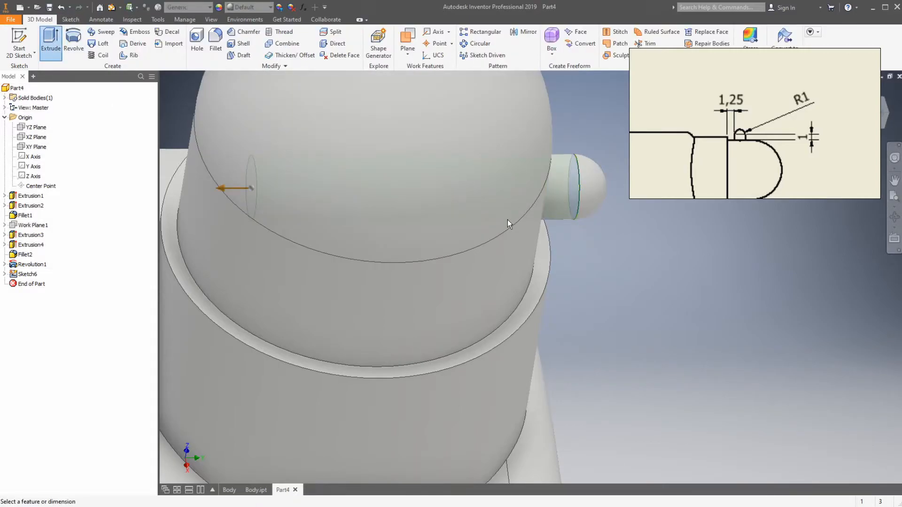
left_click(278, 134)
scroll(715, 288, "up", 3)
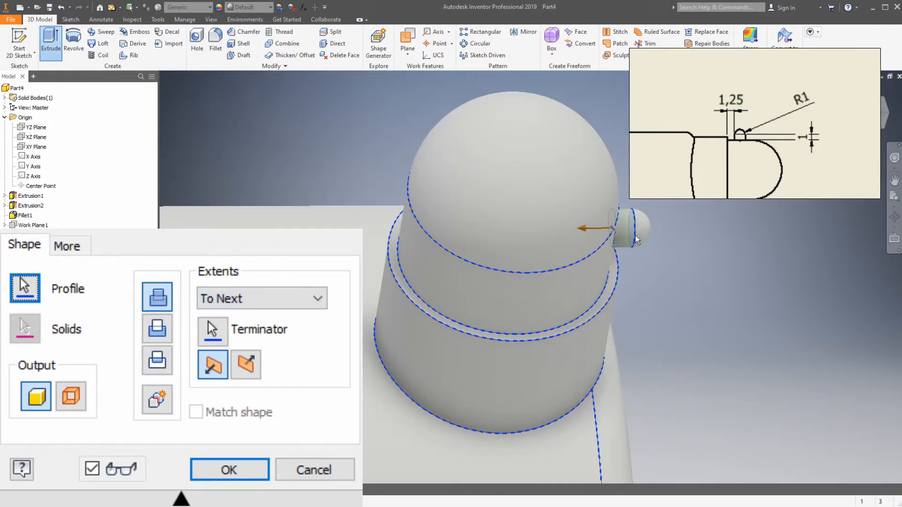
left_click(235, 470)
scroll(685, 310, "up", 5)
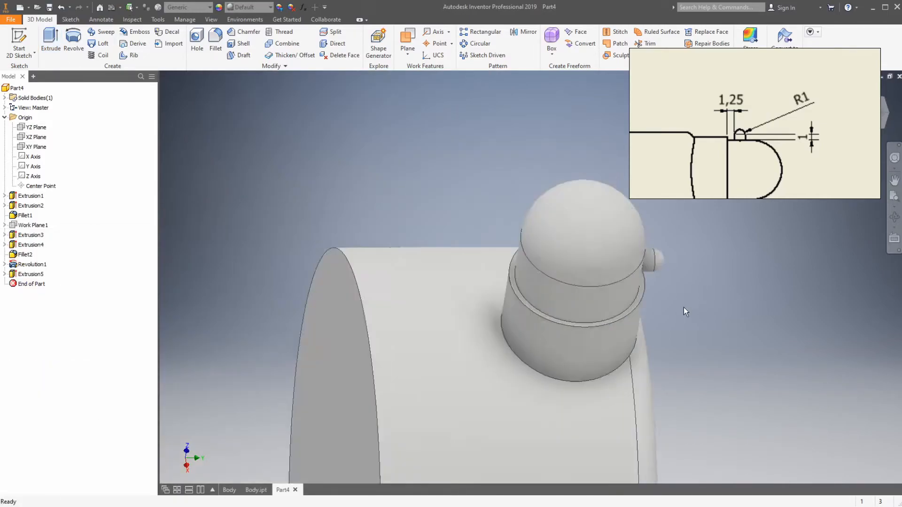
left_click(882, 111)
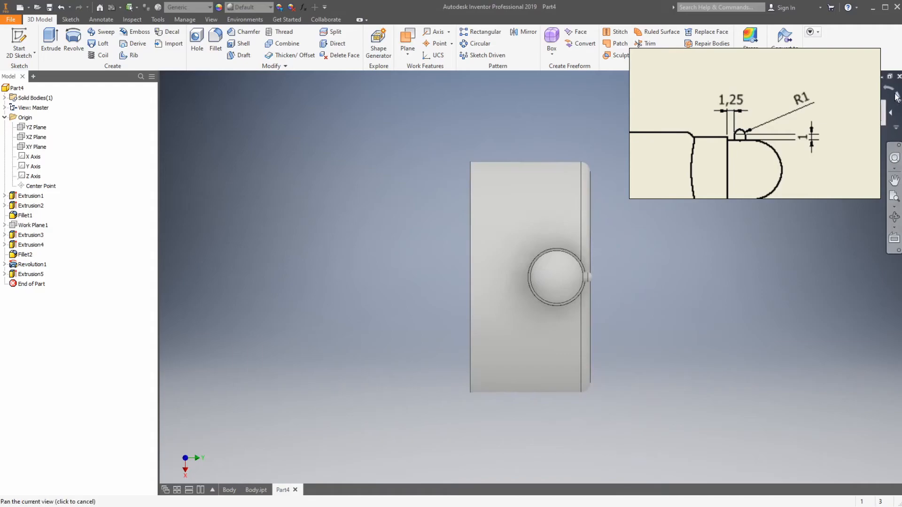
left_click(885, 93)
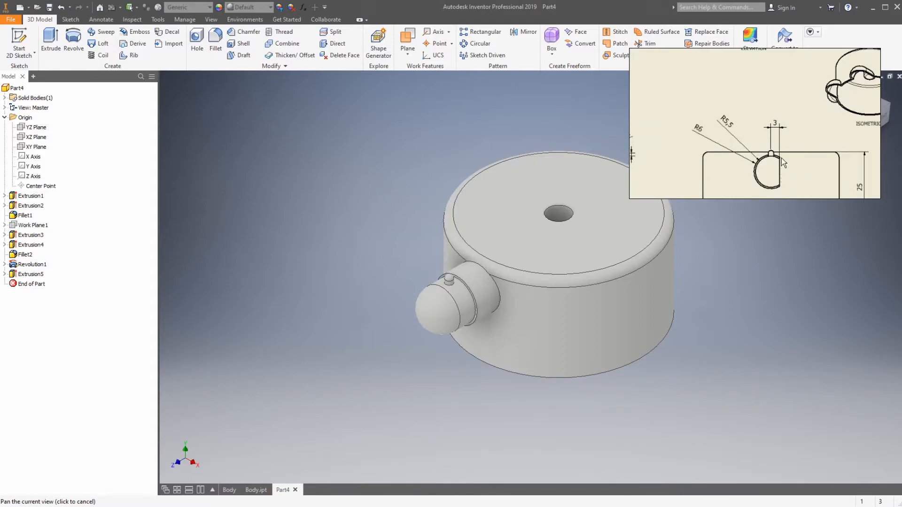
mouse_move(462, 276)
middle_mouse_down("shift")
mouse_move(532, 277)
mouse_move(527, 235)
middle_mouse_up("shift")
left_click(874, 116)
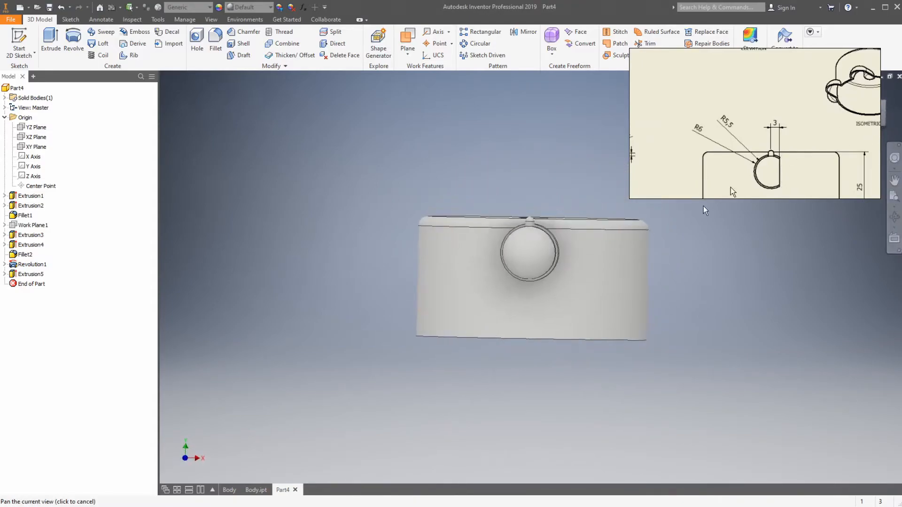
left_click(29, 39)
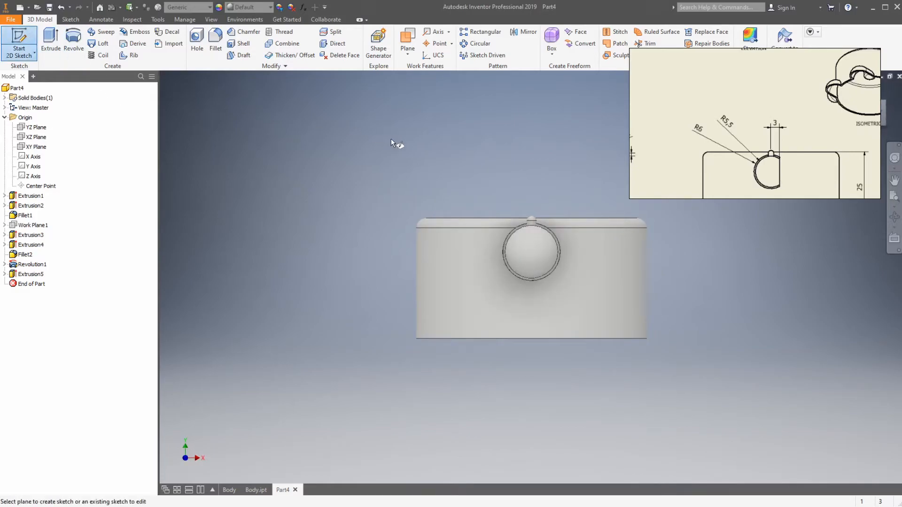
left_click(888, 110)
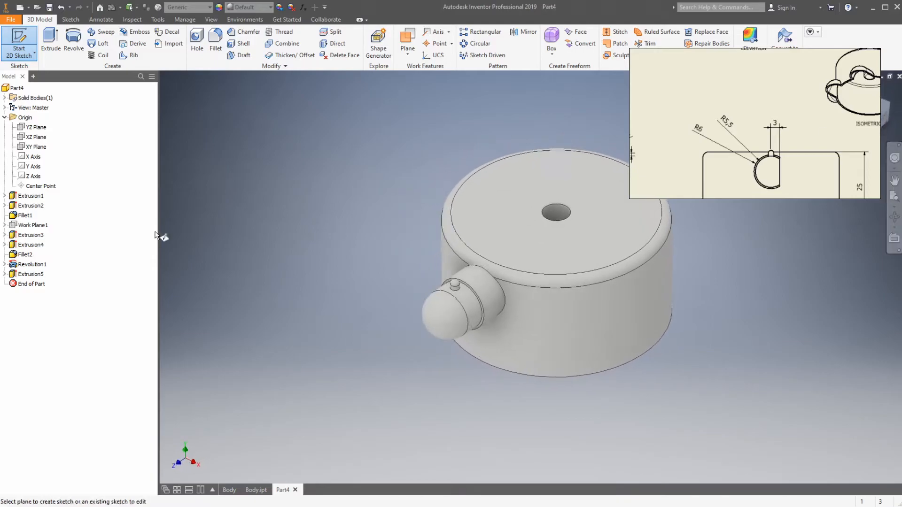
key("Escape")
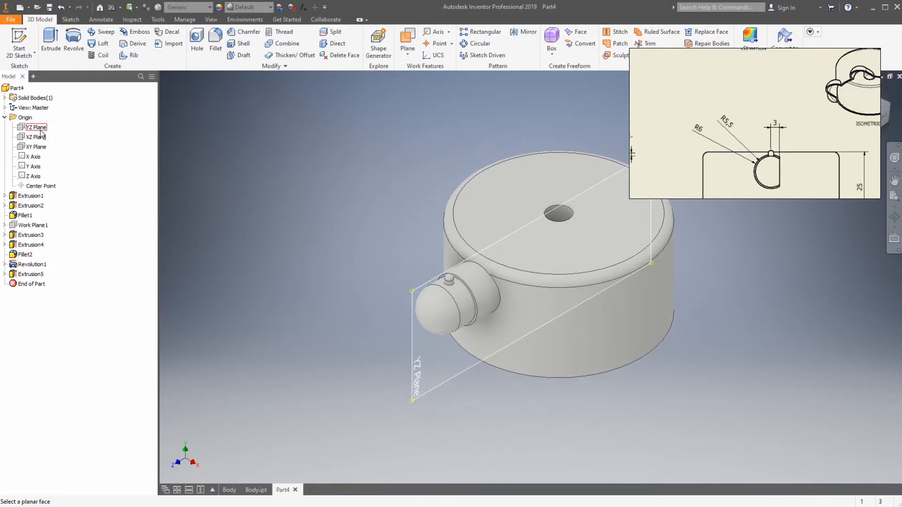
- Create a work plane offset from the XY plane to in front of the arm tip, and make the YZ plane visible
left_click(35, 147)
left_click_drag(633, 278, 501, 348)
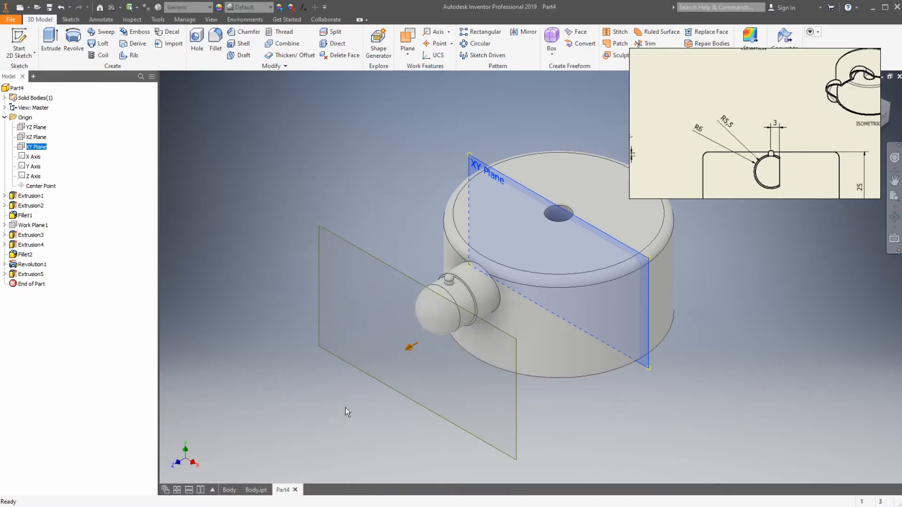
key("Return")
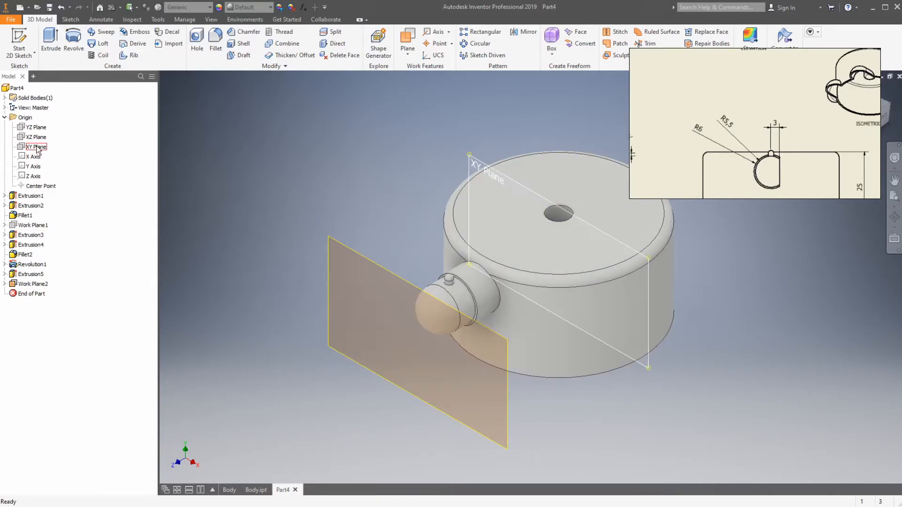
left_click(41, 129)
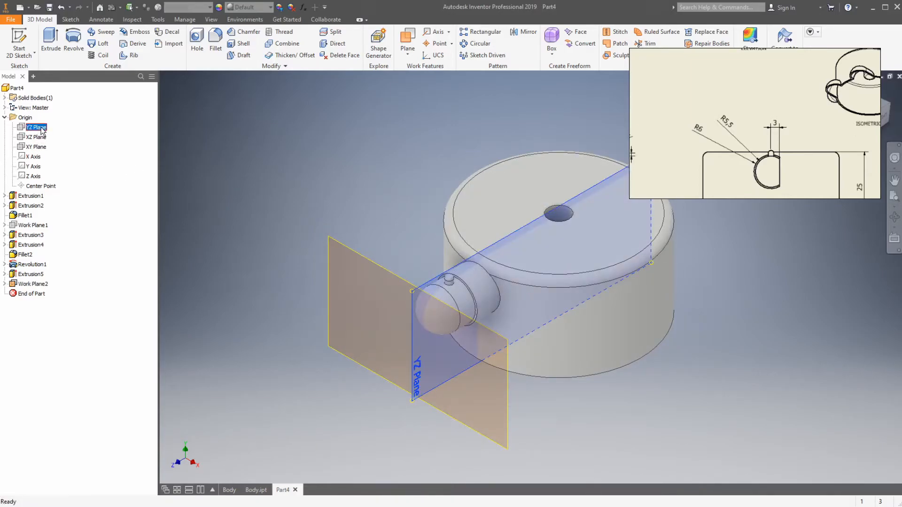
left_click(68, 190)
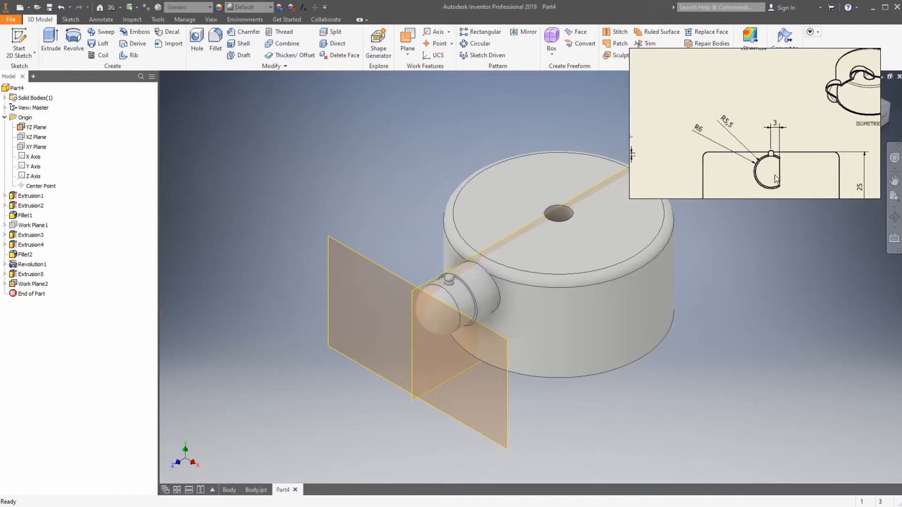
- Sketch a tall rectangle on the offset work plane, overlapping the side of the arm left of its centre
key("s")
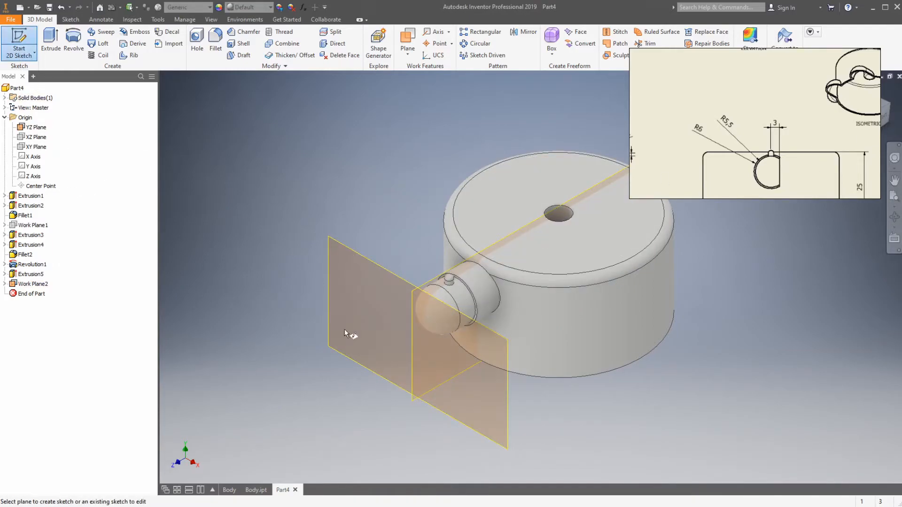
left_click(506, 416)
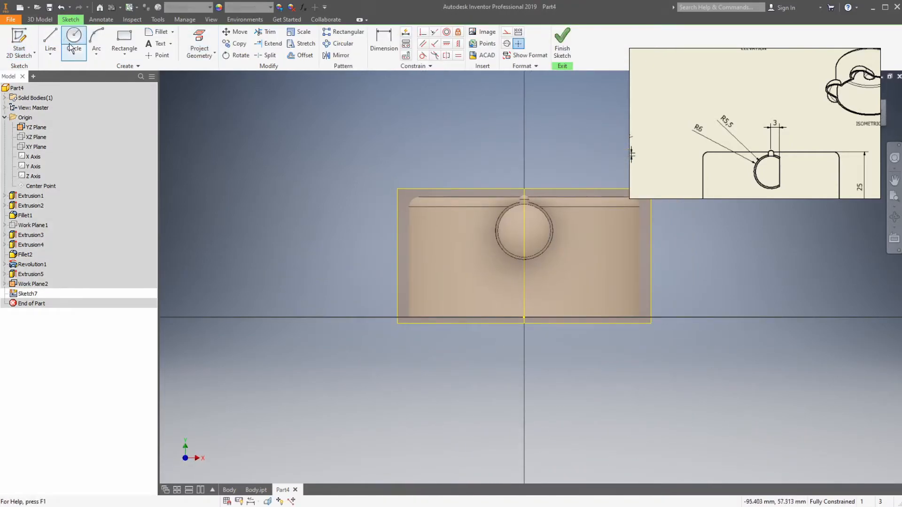
left_click(124, 42)
left_click(514, 172)
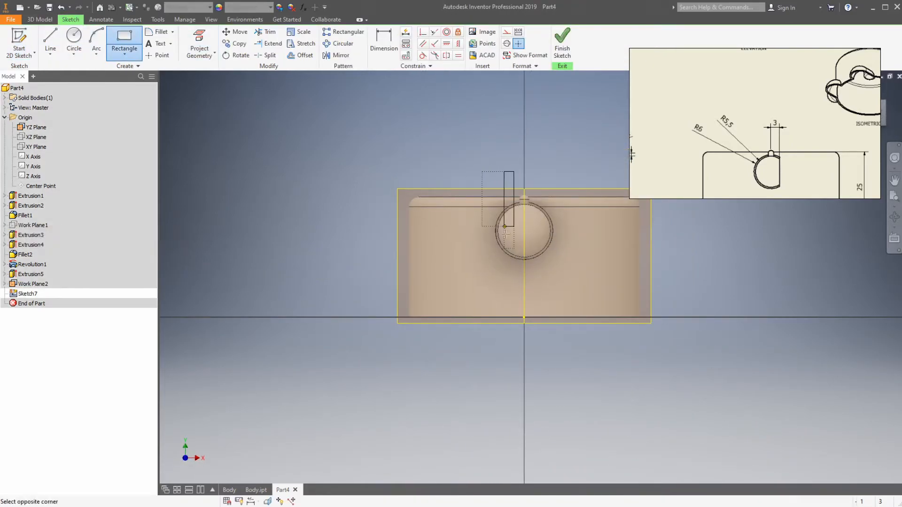
left_click(478, 277)
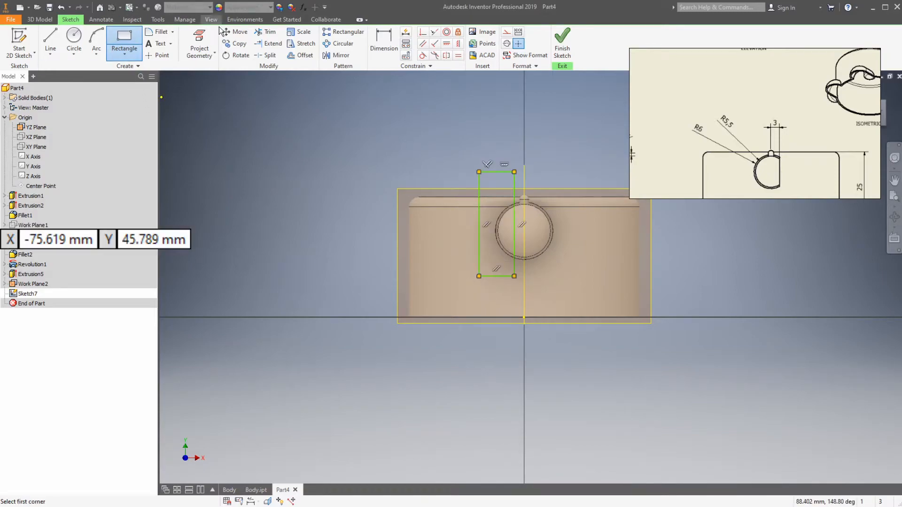
- Dimension the rectangle's inner vertical edge 3 mm from the YZ plane and finish the sketch
left_click(383, 43)
left_click(514, 258)
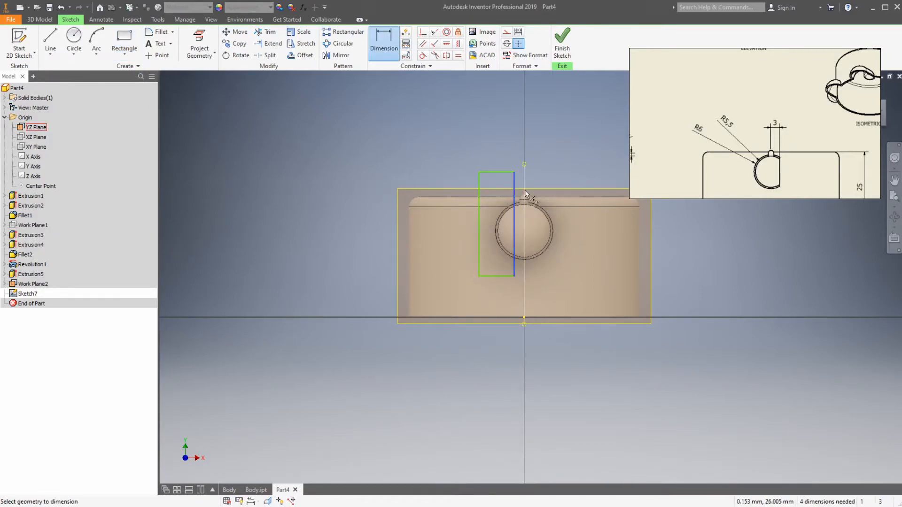
left_click(524, 164)
left_click(477, 130)
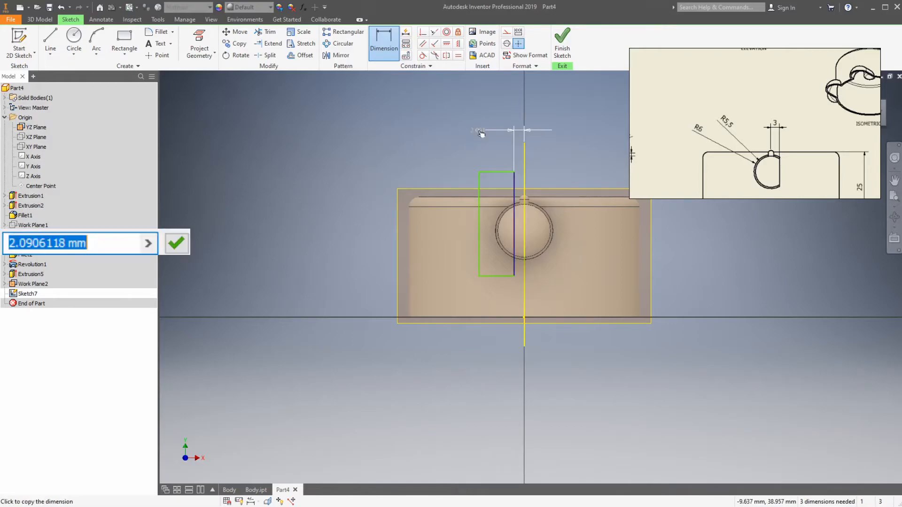
type("3")
key("Return")
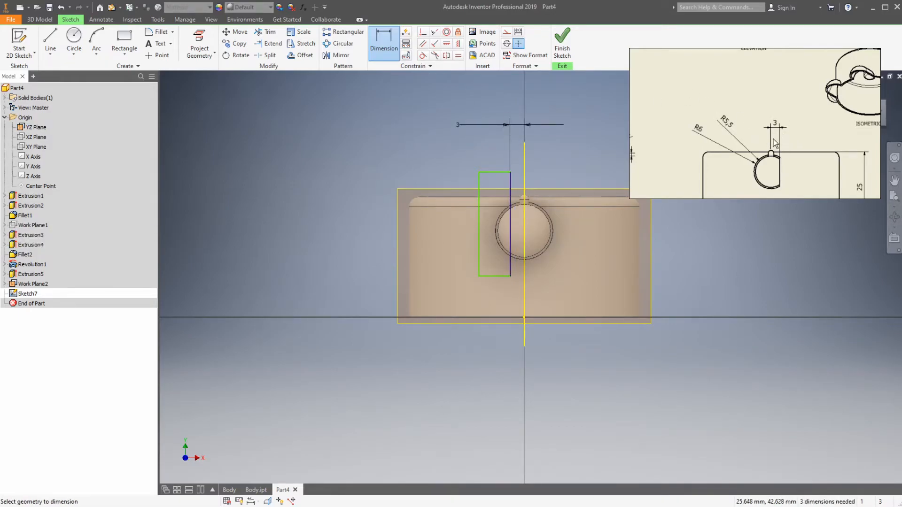
left_click(563, 45)
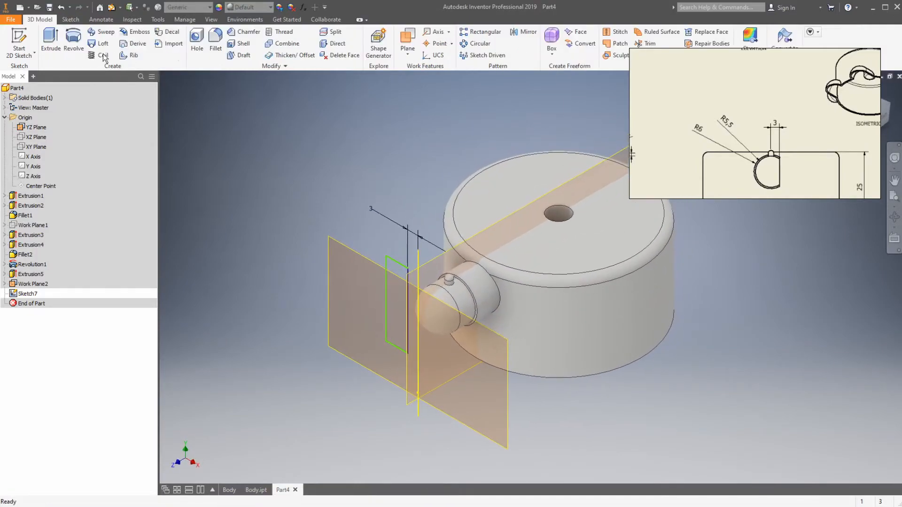
left_click(50, 40)
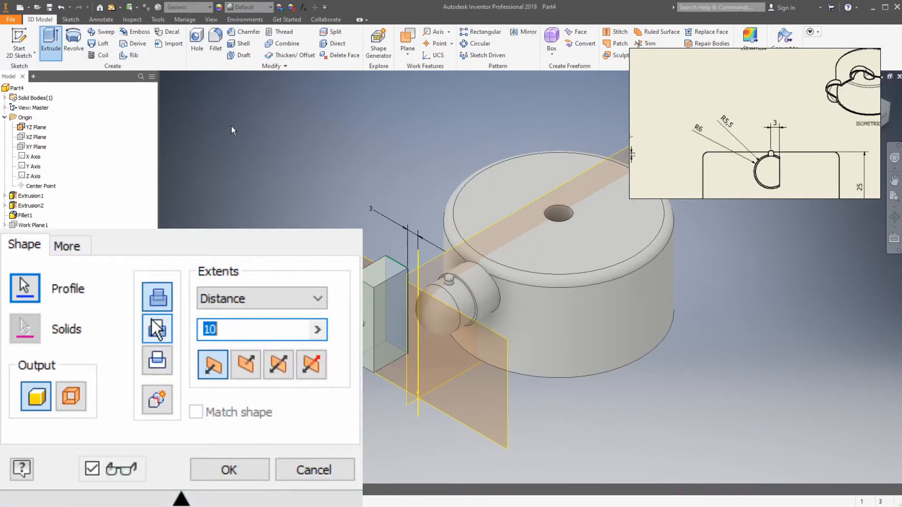
left_click(237, 126)
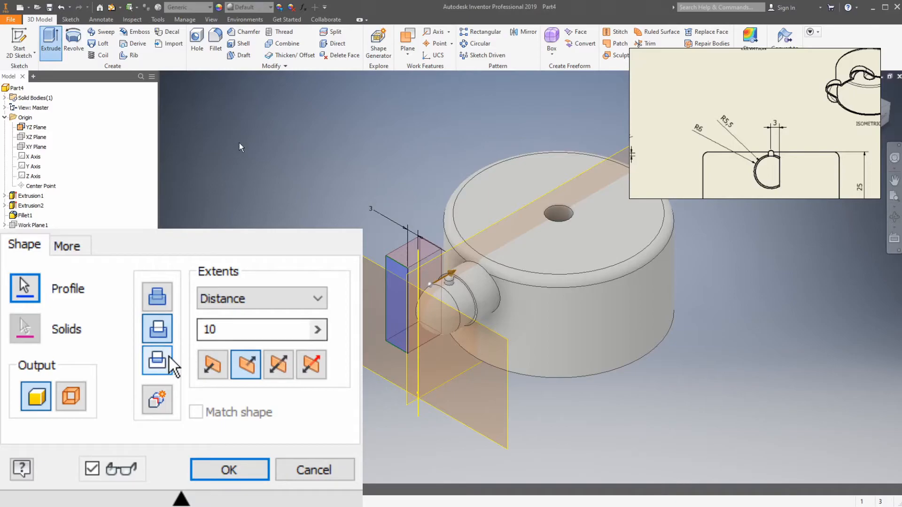
left_click(275, 136)
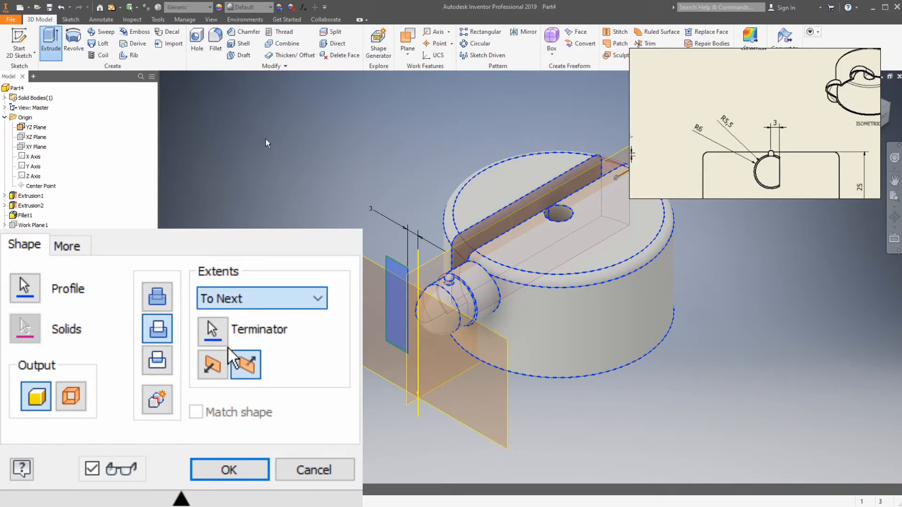
left_click(269, 137)
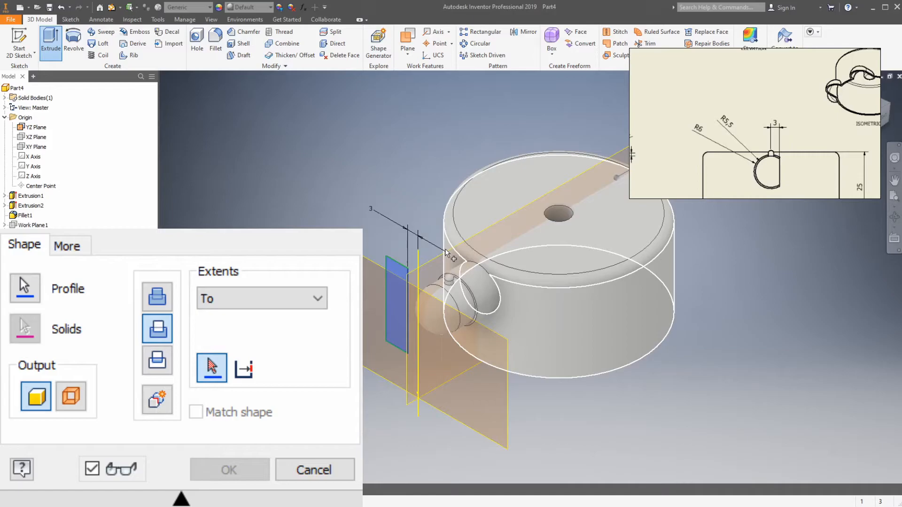
left_click(564, 216)
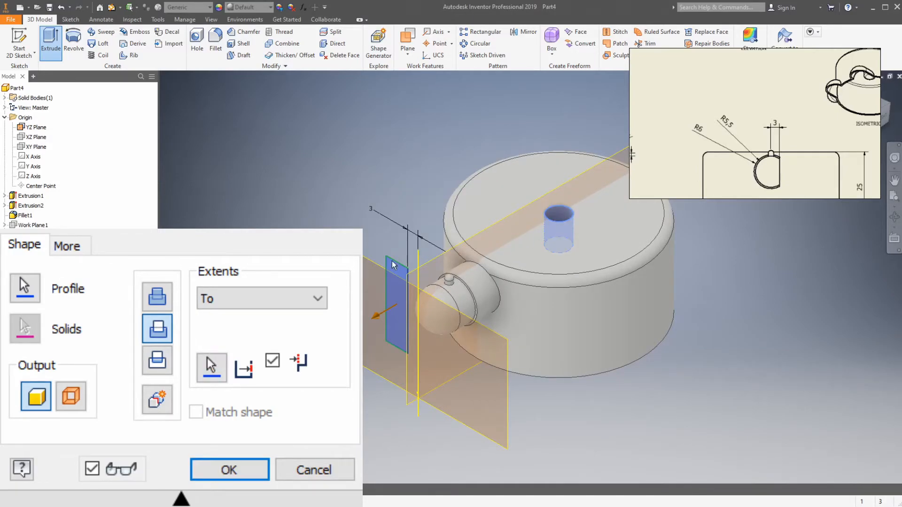
left_click(303, 471)
- Cut-extrude the rectangle with the To extent up to the body's cylindrical face to flatten the arm's side
left_click(48, 45)
left_click(235, 128)
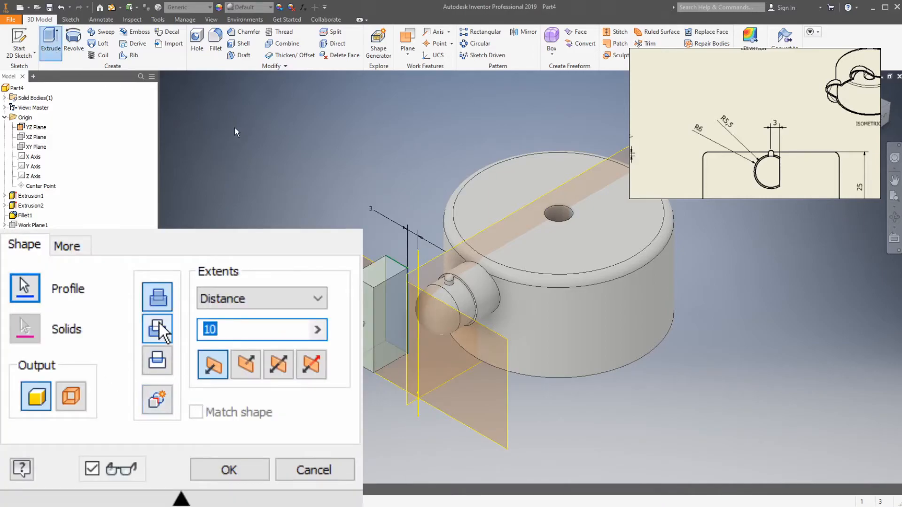
left_click(281, 118)
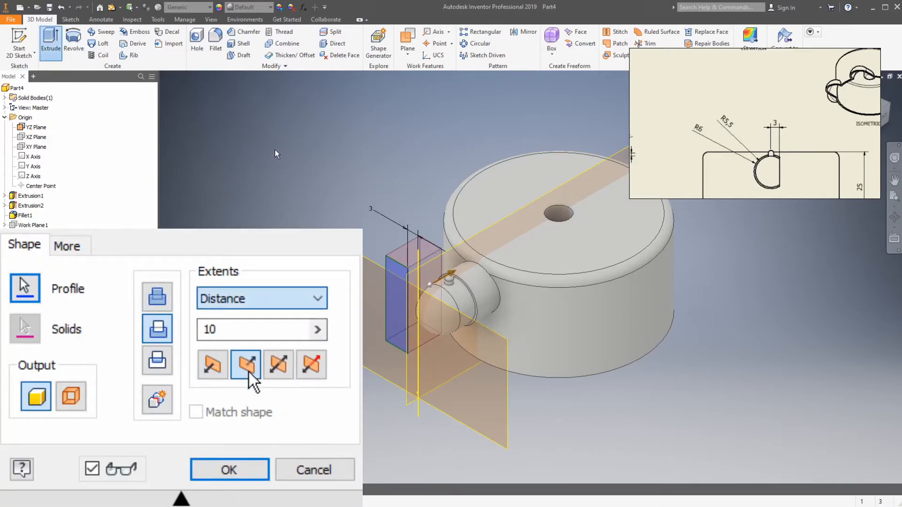
left_click(272, 138)
left_click(477, 288)
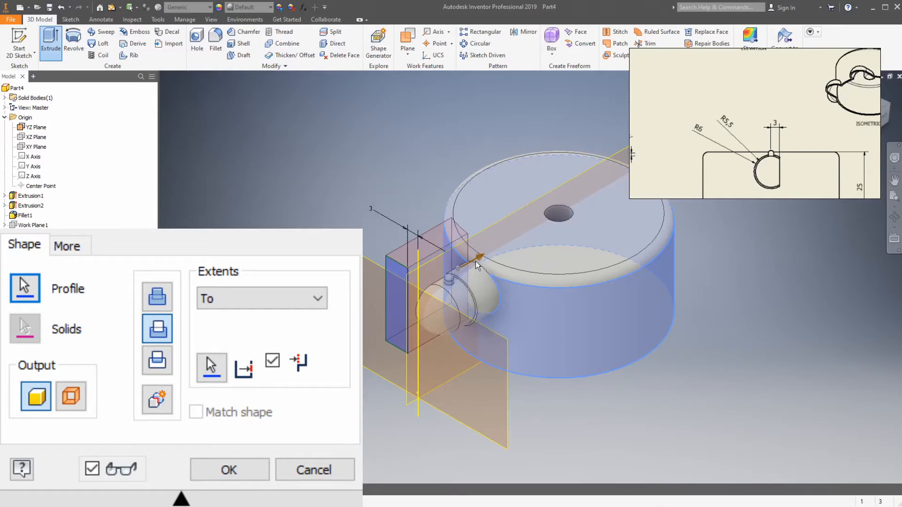
left_click(236, 472)
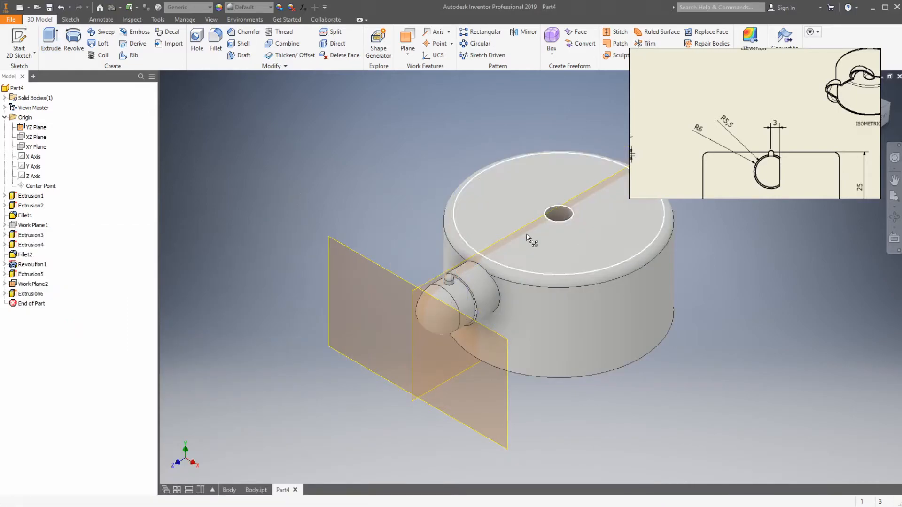
- Hide the offset work plane and the YZ plane
left_click(38, 284)
key("alt+v")
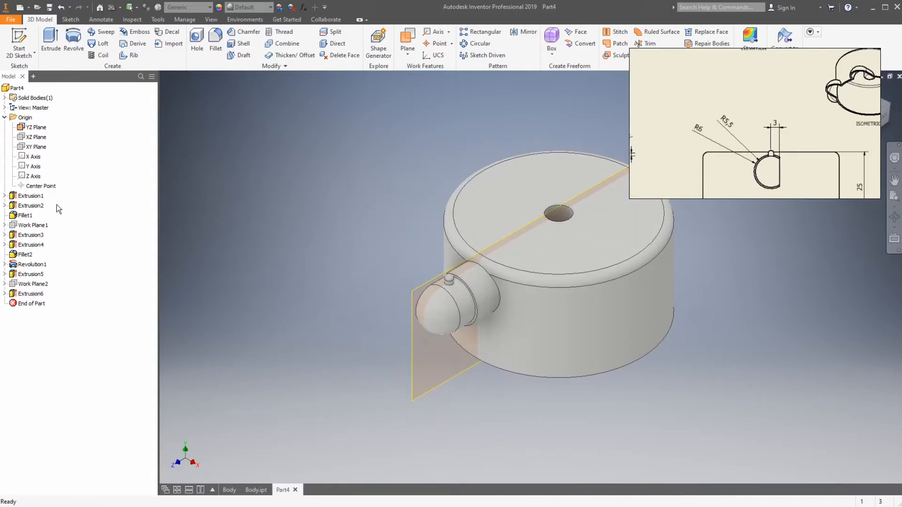
left_click(36, 129)
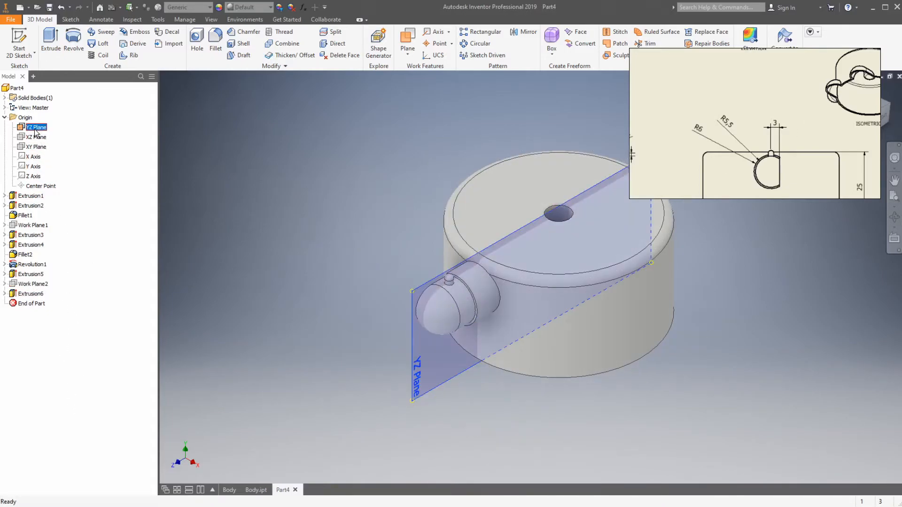
left_click(255, 196)
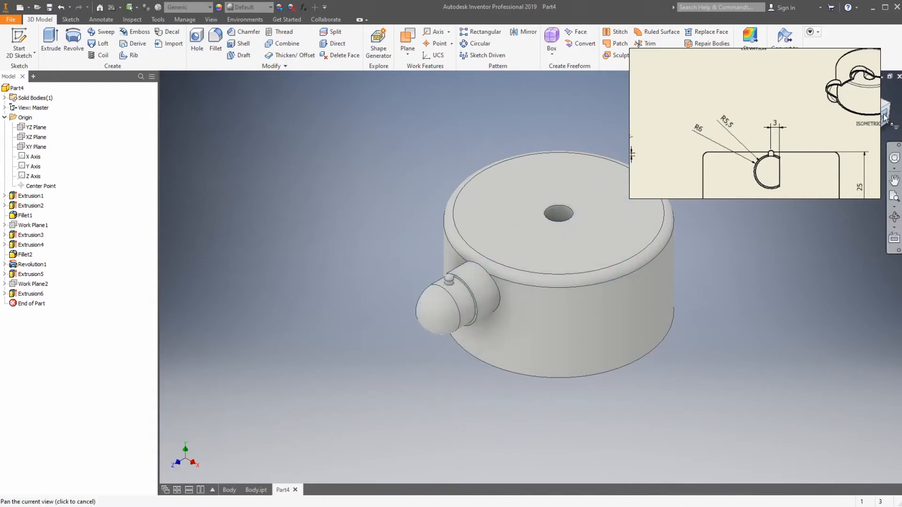
left_click_drag(881, 123, 892, 122)
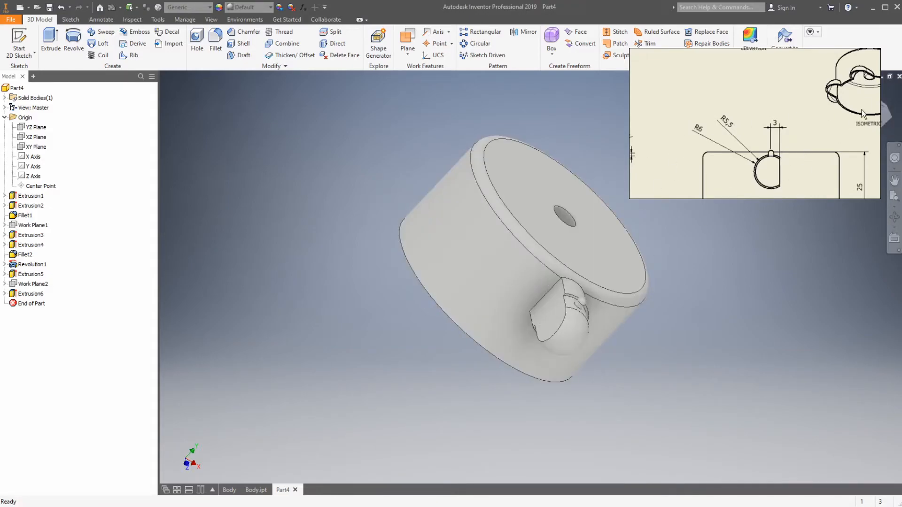
key("F6")
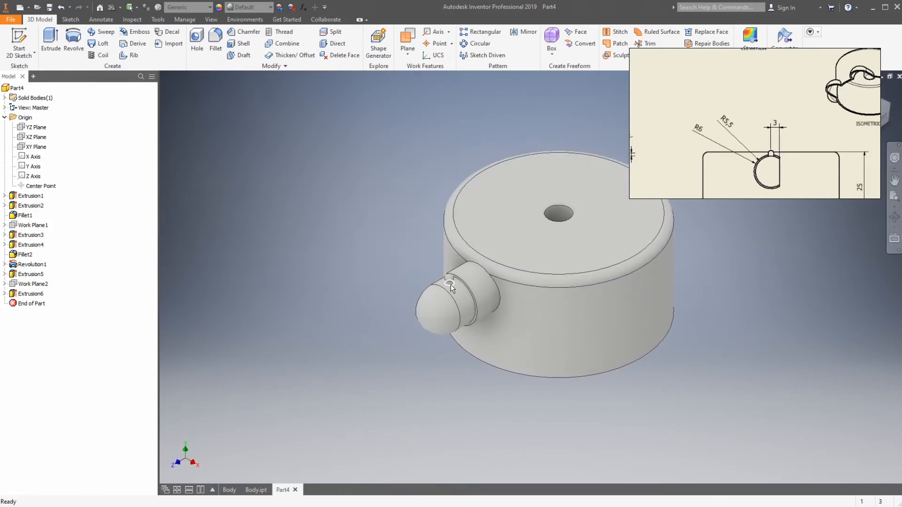
middle_click_drag(608, 215, 503, 223)
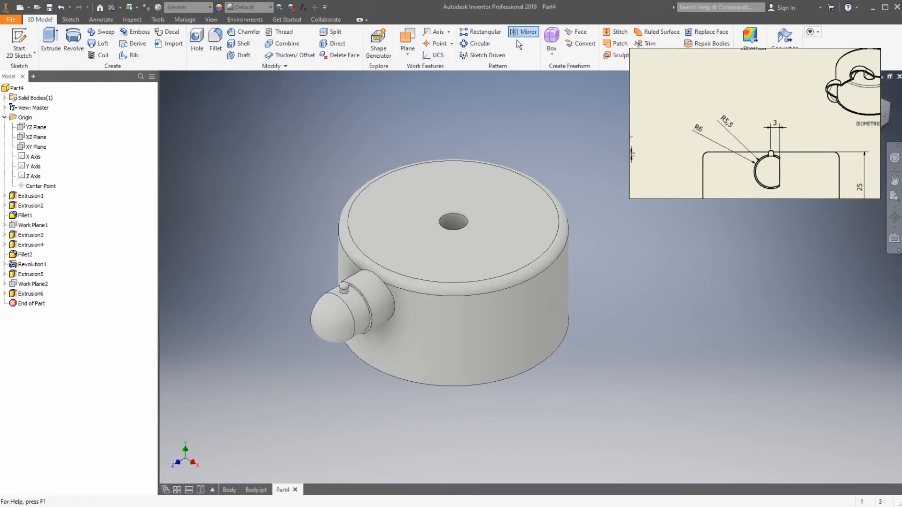
left_click(337, 321)
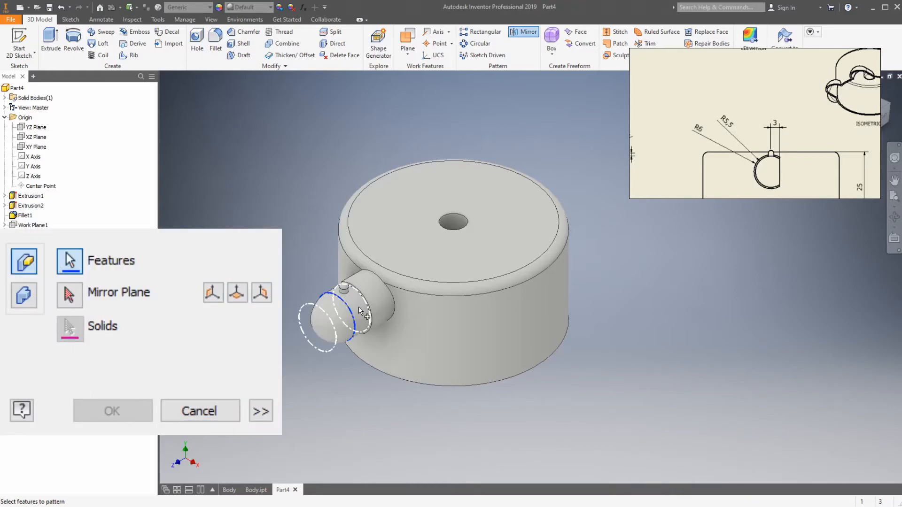
left_click(379, 312)
scroll(345, 289, "up", 5)
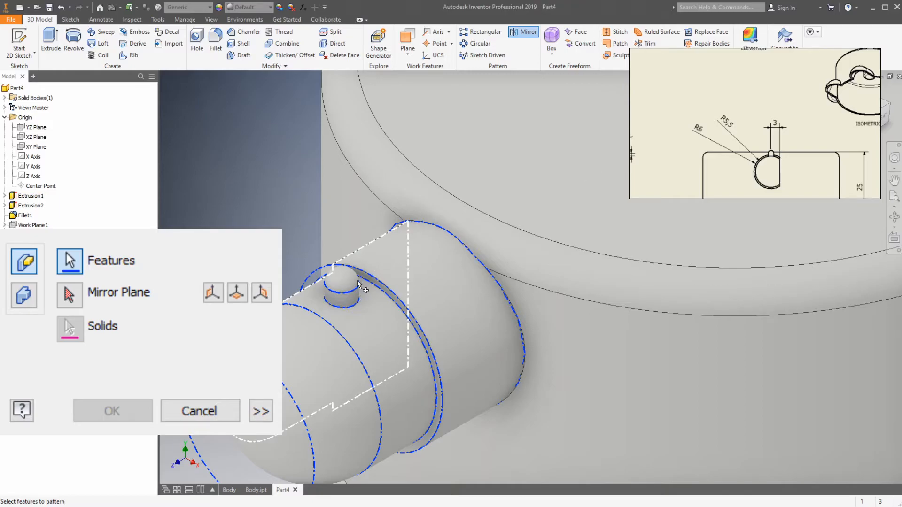
scroll(410, 306, "up", 3)
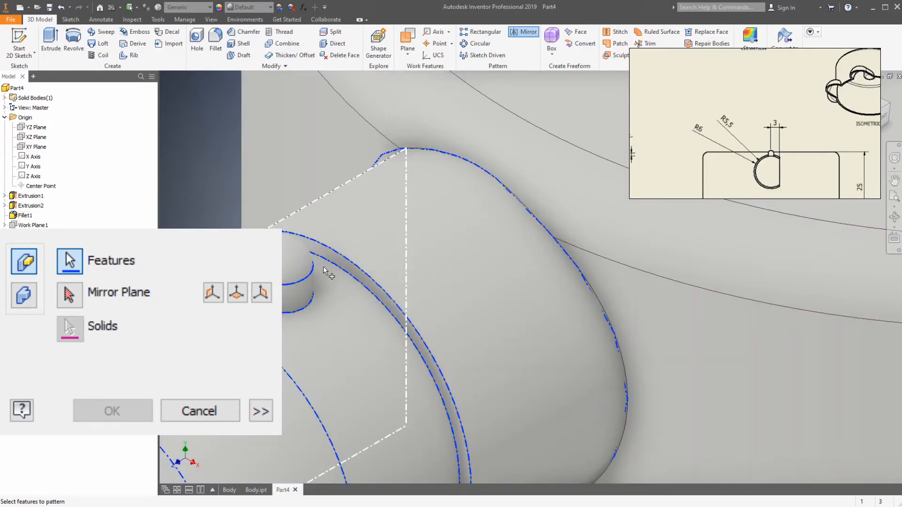
left_click_drag(869, 116, 879, 118)
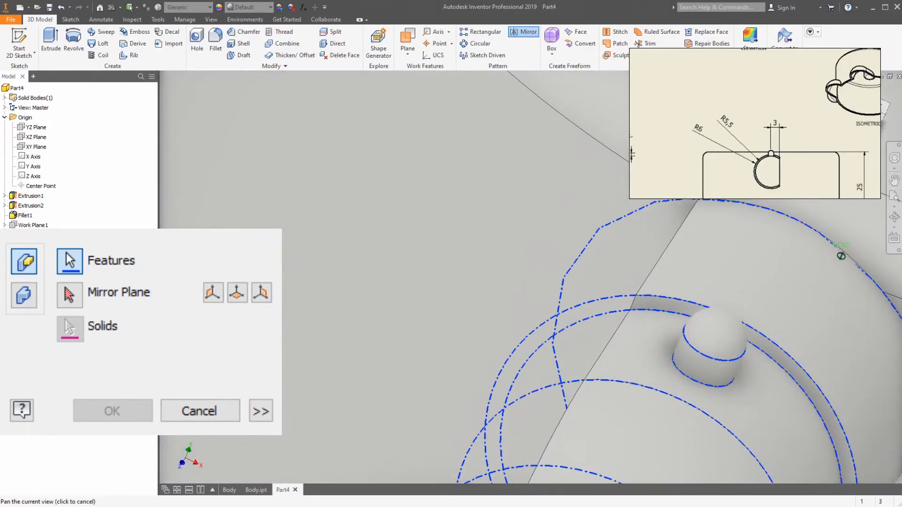
middle_click_drag(841, 256, 840, 263, "shift")
left_click(727, 370)
scroll(732, 362, "down", 3)
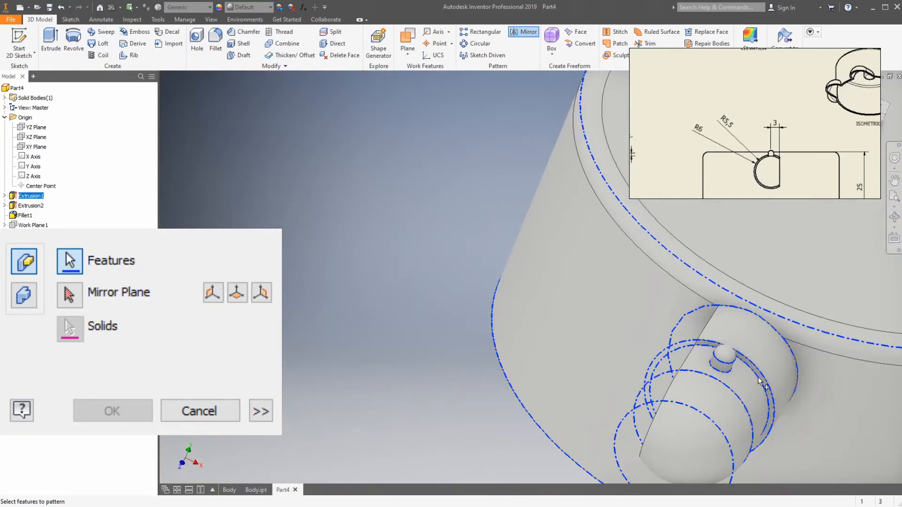
key("Escape")
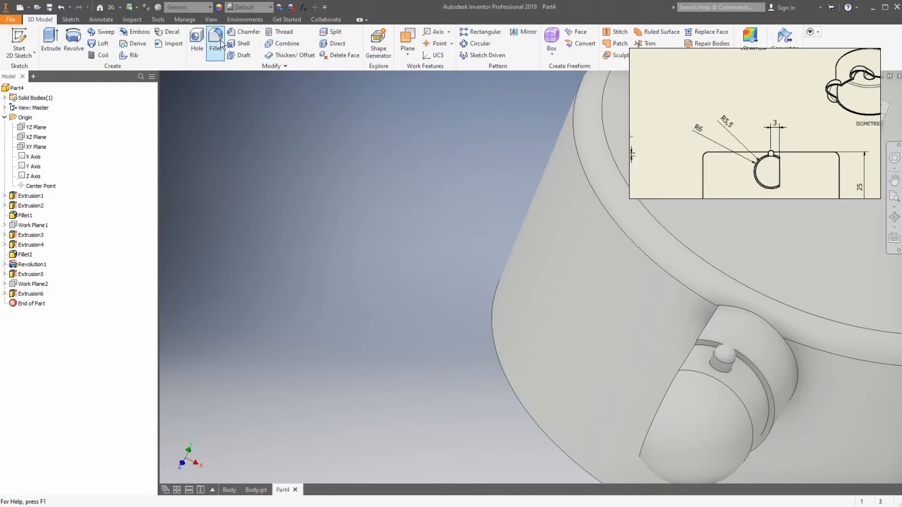
- Try to mirror the arm, dome and peg features about the XY plane to the opposite side of the body
left_click(520, 32)
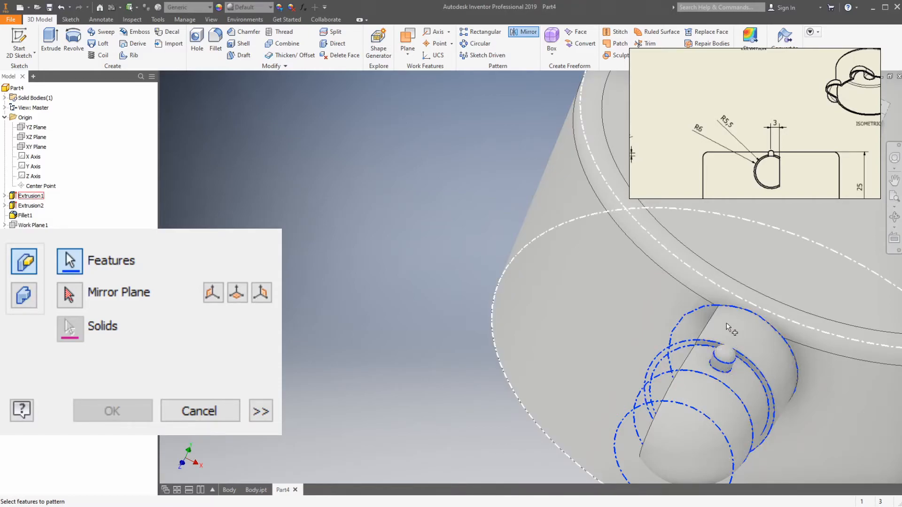
scroll(742, 379, "down", 5)
middle_click_drag(741, 378, 614, 346)
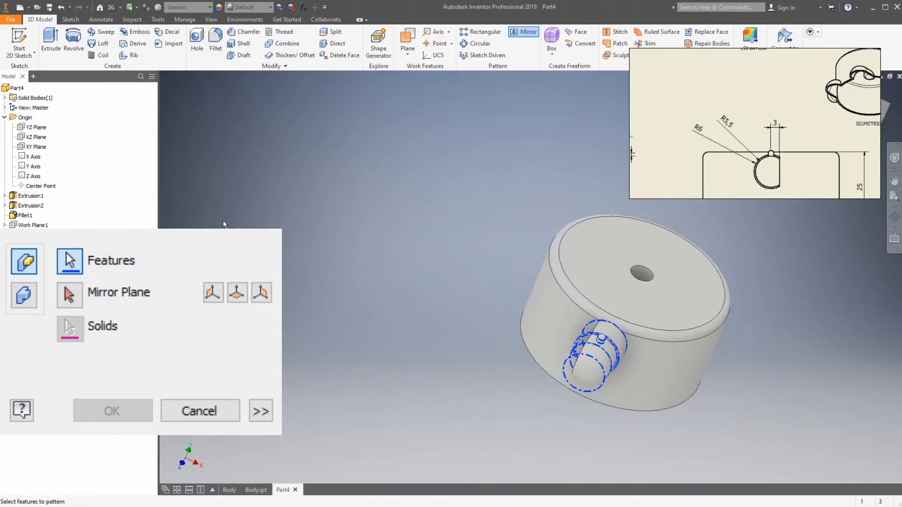
left_click(885, 120)
left_click(70, 295)
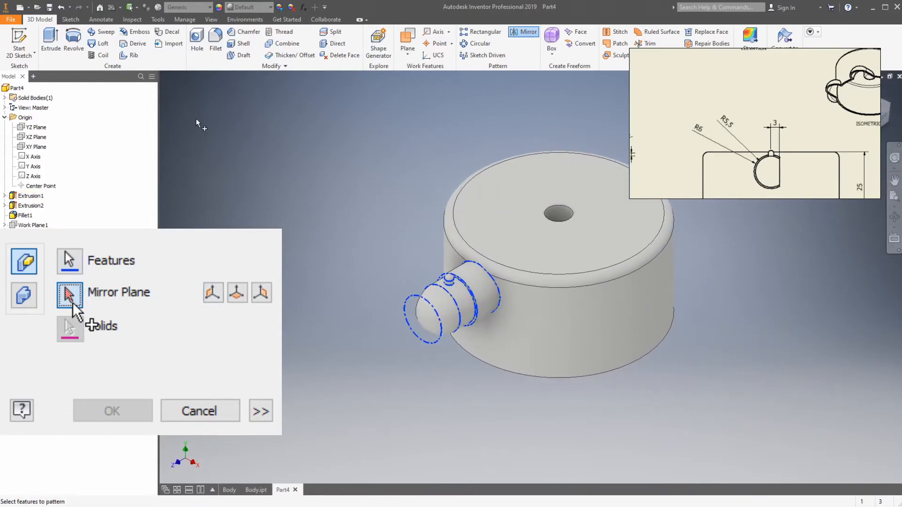
left_click(40, 149)
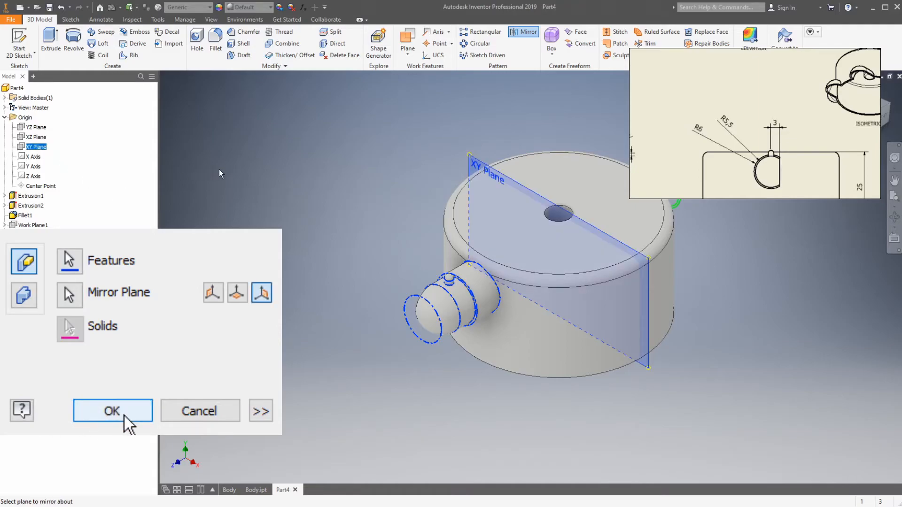
left_click(118, 416)
- Inspect both arms from several angles and undo the mirror
mouse_move(747, 303)
middle_mouse_down()
mouse_move(676, 332)
mouse_move(678, 354)
middle_mouse_up()
mouse_move(869, 89)
middle_mouse_down()
mouse_move(890, 94)
mouse_move(878, 91)
middle_mouse_up()
mouse_move(733, 254)
middle_mouse_down("shift")
mouse_move(700, 390)
mouse_move(710, 392)
middle_mouse_up("shift")
middle_click_drag(451, 392, 489, 266, "shift")
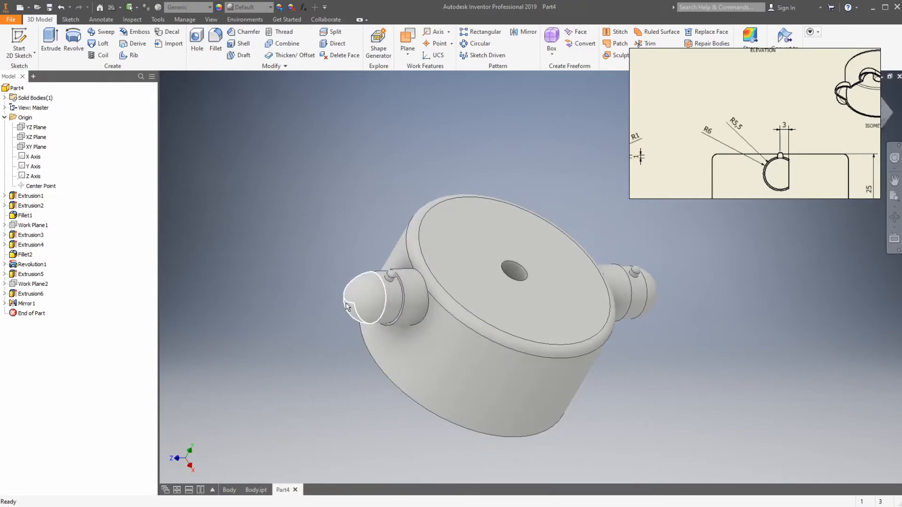
left_click(882, 118)
key("ctrl+z")
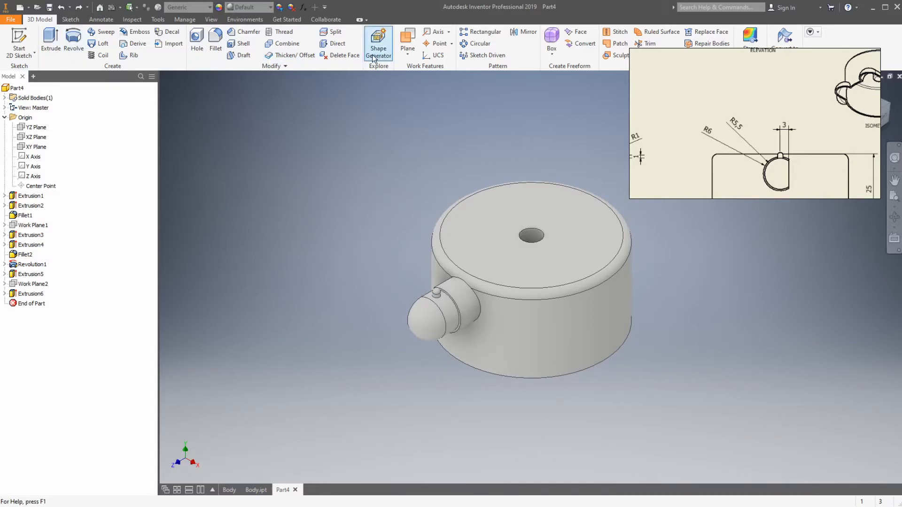
- Mirror all the arm's features, including the dome, peg and flattening cut, about the XY plane to the body's opposite side
left_click(521, 34)
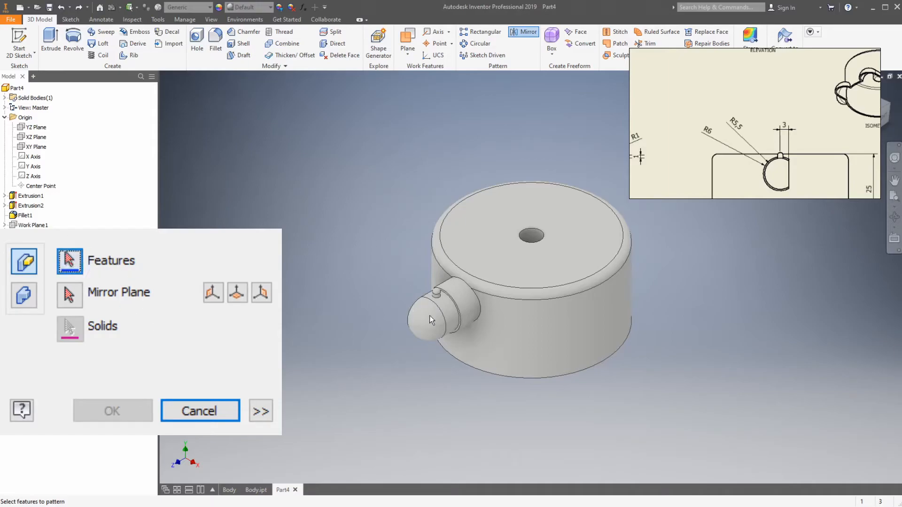
left_click(453, 322)
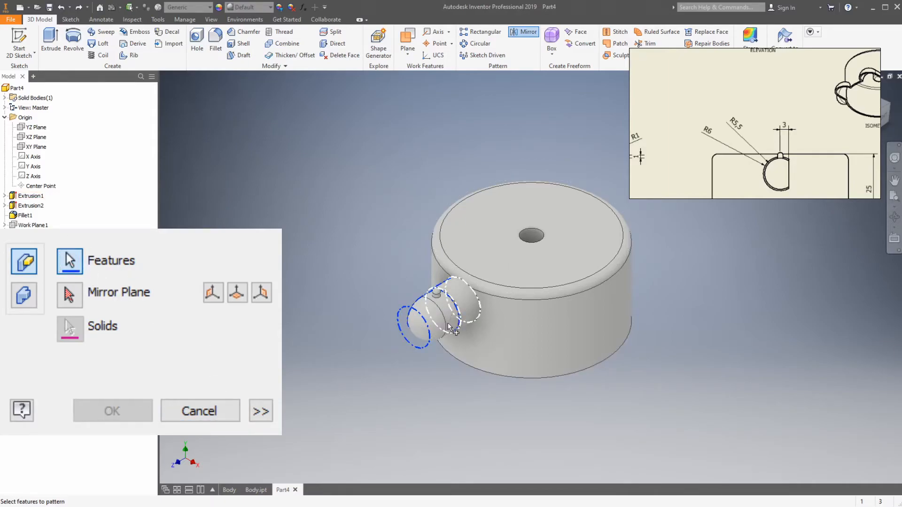
scroll(452, 319, "up", 3)
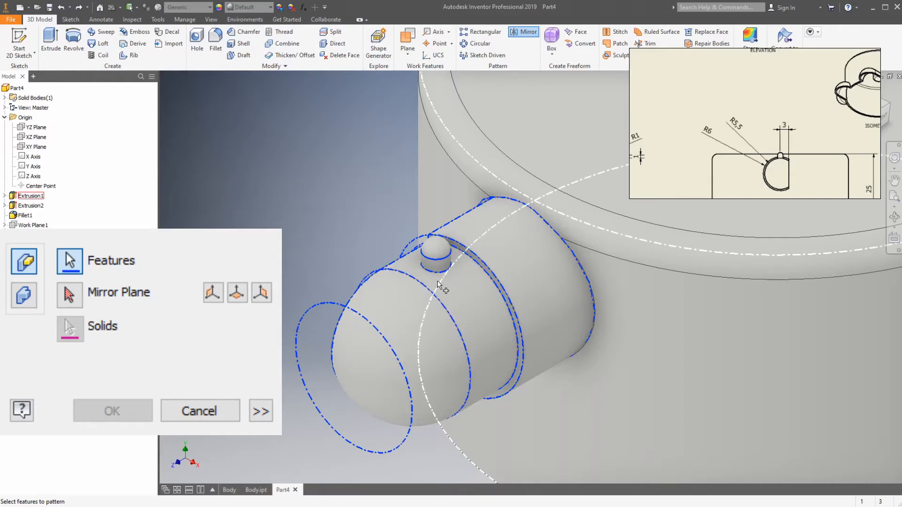
middle_click_drag(493, 273, 692, 245)
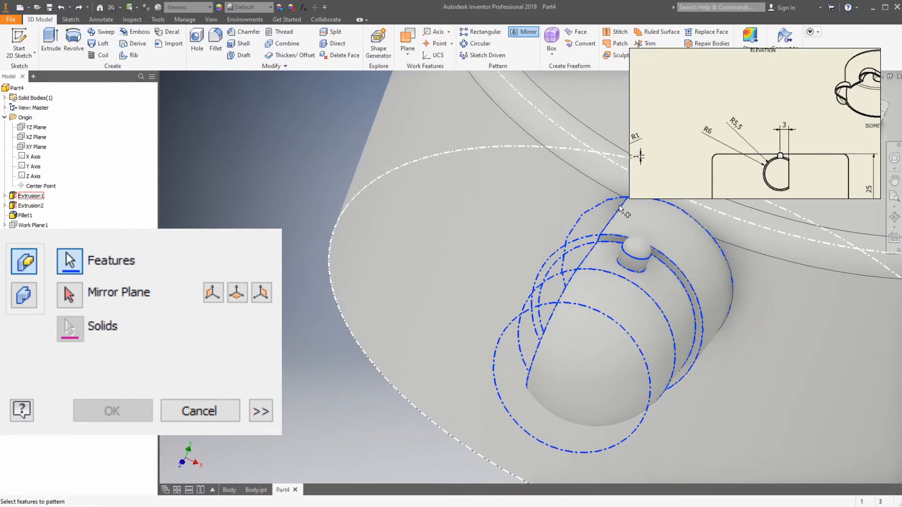
scroll(528, 275, "down", 5)
middle_click_drag(494, 239, 343, 263)
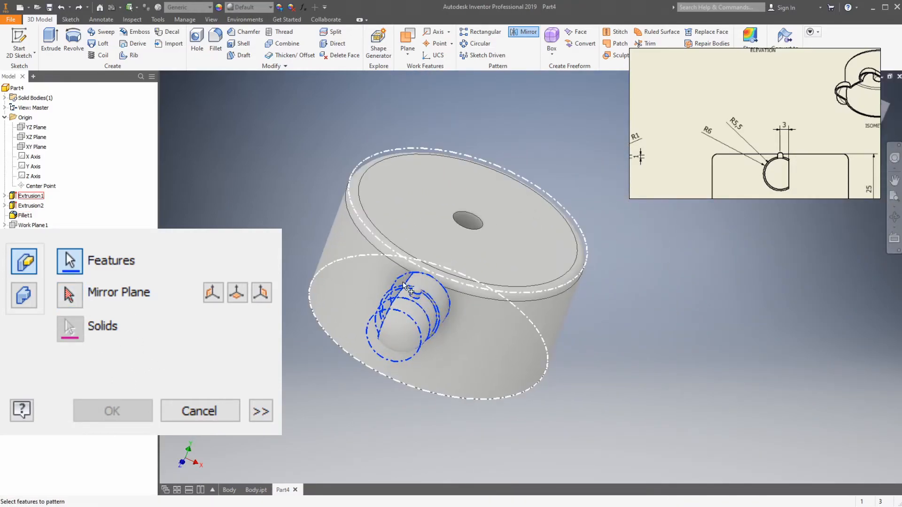
left_click(70, 295)
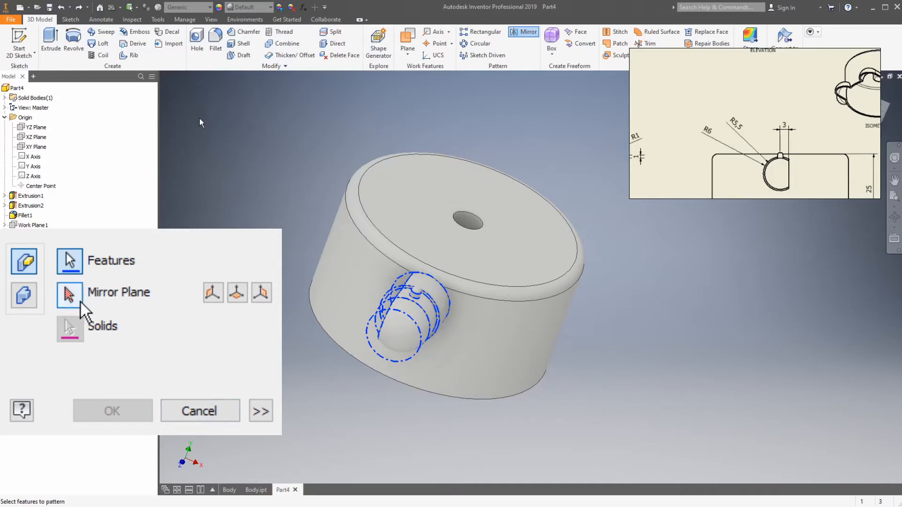
left_click(36, 147)
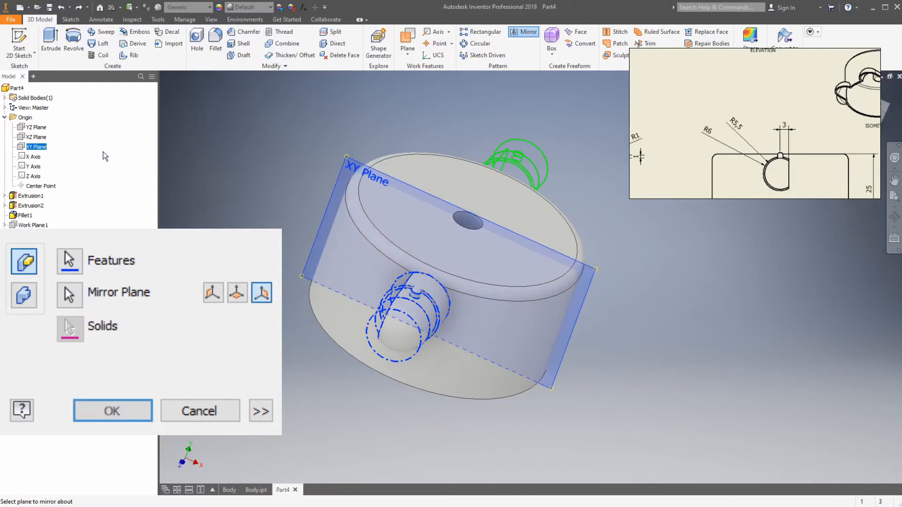
left_click(113, 411)
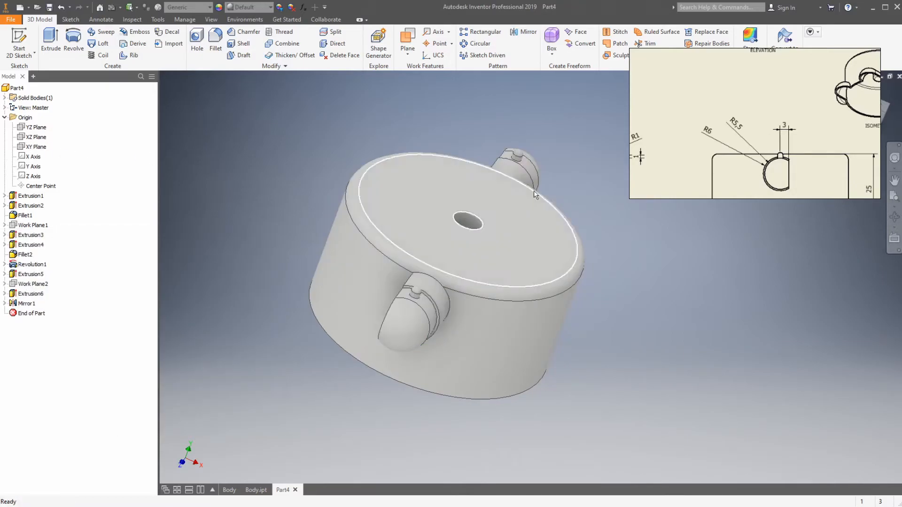
left_click(885, 116)
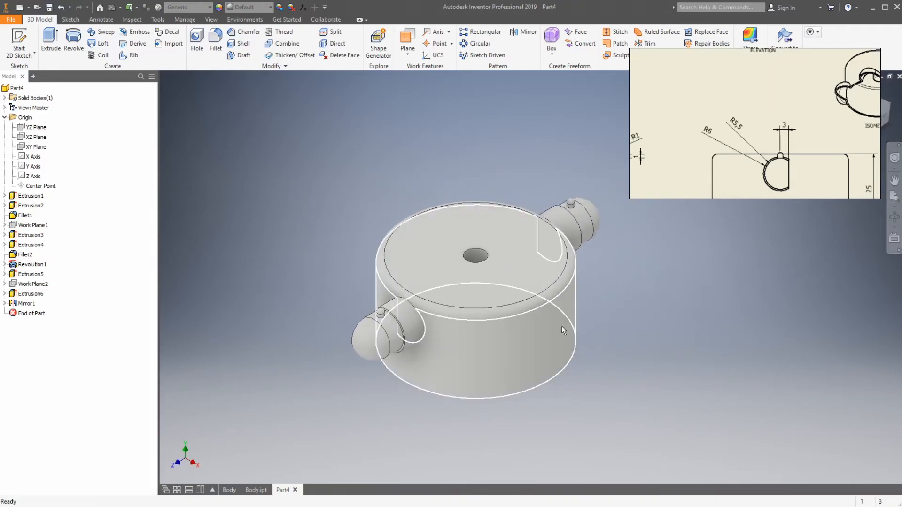
- Check the foot positions in the drawing's plan view and create a work plane offset from the XY plane toward the near arm
mouse_move(697, 164)
left_mouse_down()
mouse_move(635, 121)
mouse_move(842, 119)
mouse_move(823, 157)
mouse_move(770, 127)
mouse_move(762, 165)
mouse_move(815, 165)
left_mouse_up()
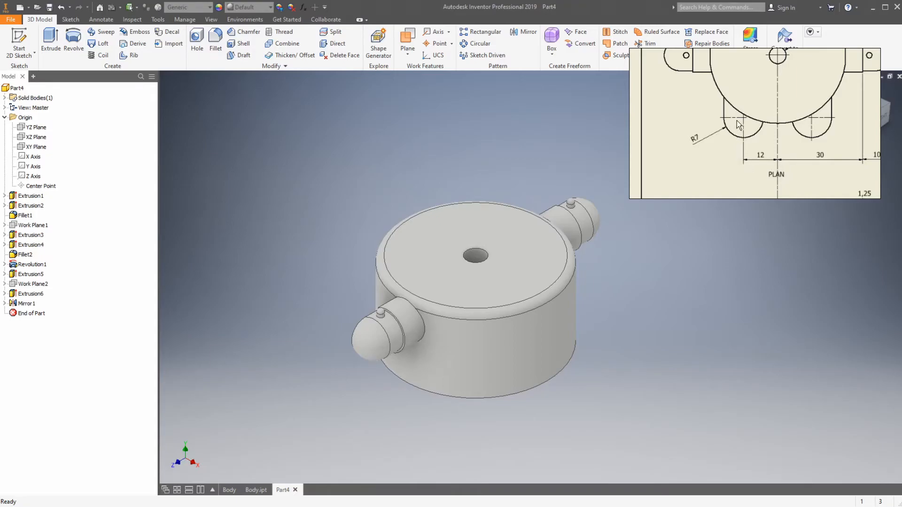
scroll(736, 156, "up", 1)
scroll(737, 156, "down", 2)
middle_click_drag(734, 150, 699, 143)
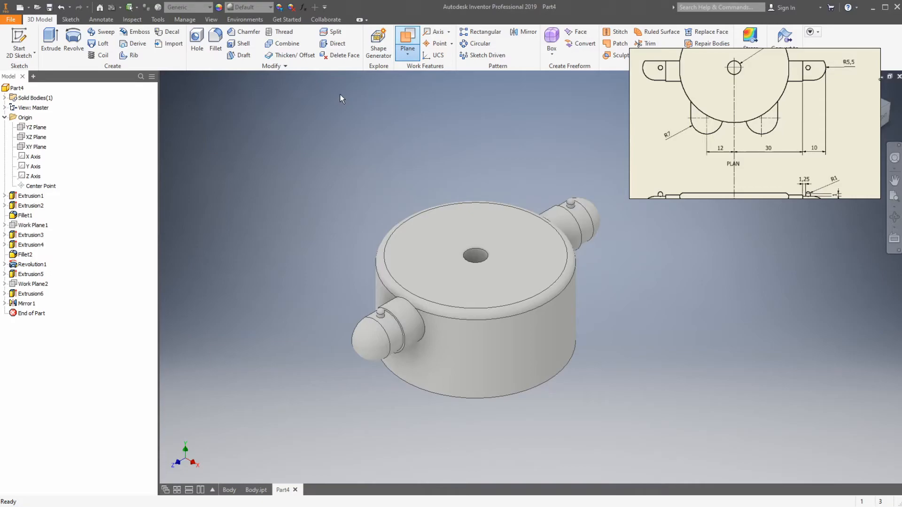
left_click(36, 147)
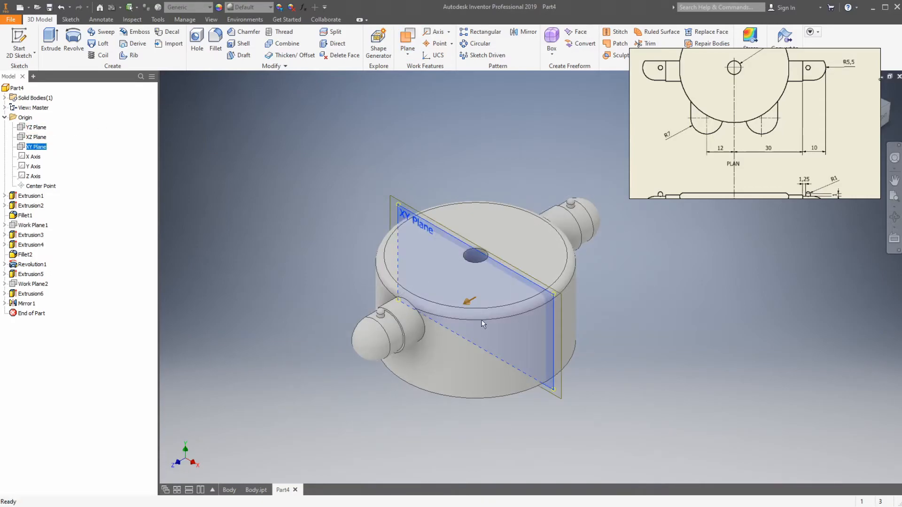
left_click(438, 347)
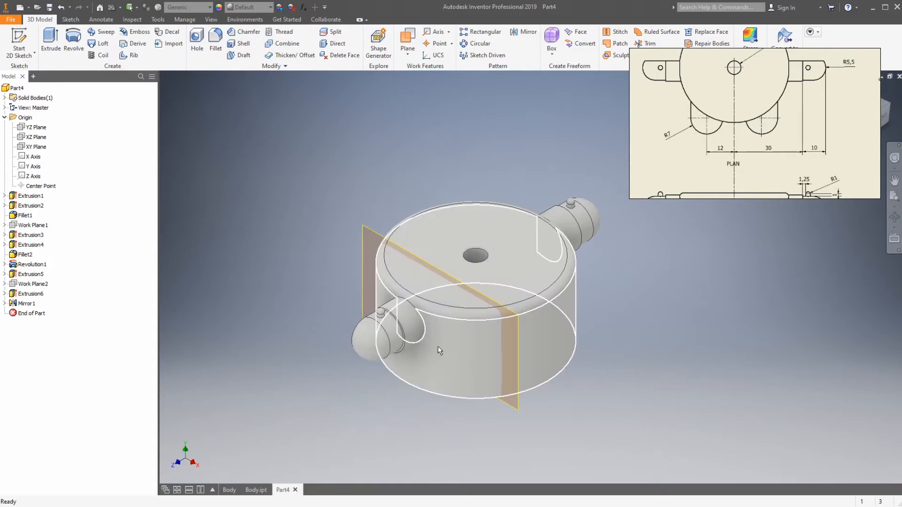
- Sketch on the new offset plane a 7 mm horizontal line along the body's bottom edge, extending outward past its side
left_click(20, 40)
left_click(515, 406)
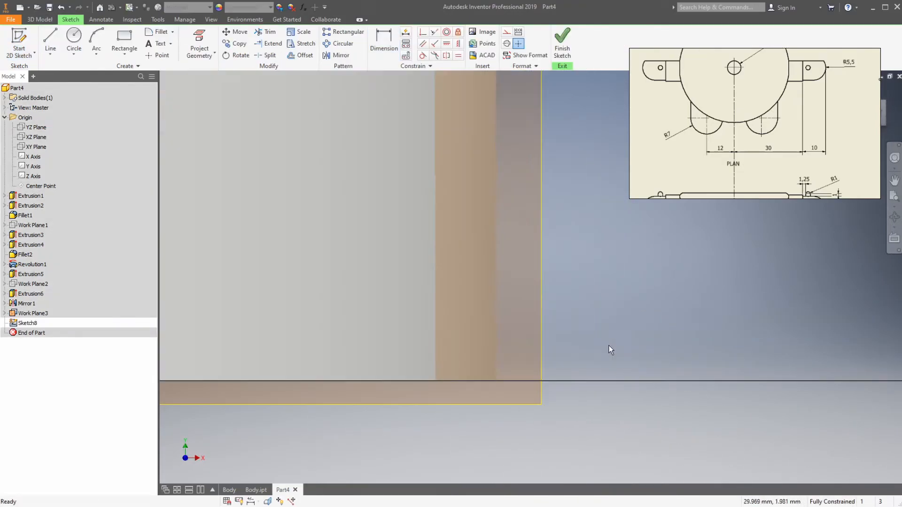
scroll(769, 141, "down", 3)
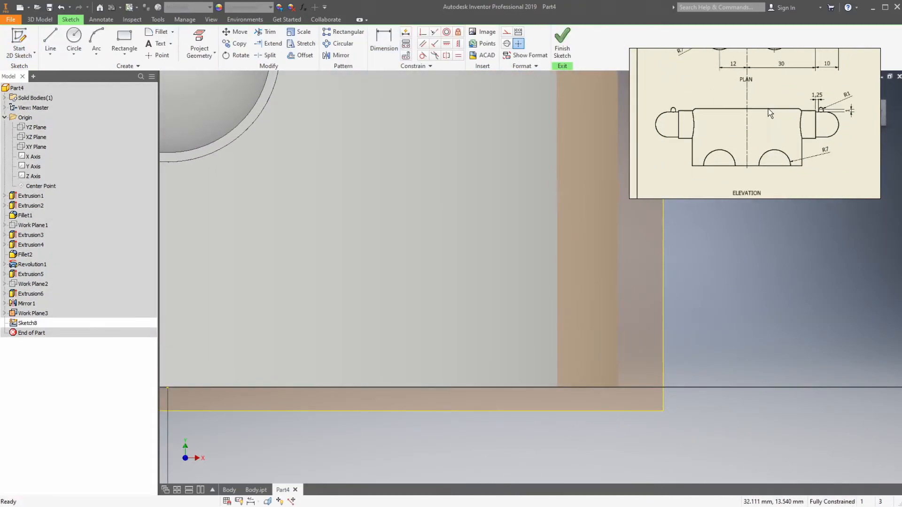
left_click_drag(784, 169, 686, 128)
left_click_drag(829, 162, 759, 156)
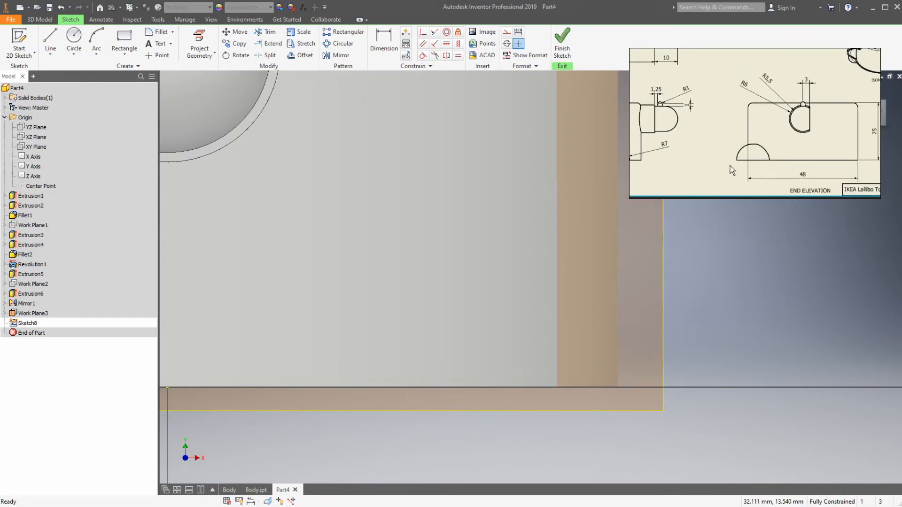
mouse_move(718, 166)
left_mouse_down()
mouse_move(728, 157)
mouse_move(709, 161)
left_mouse_up()
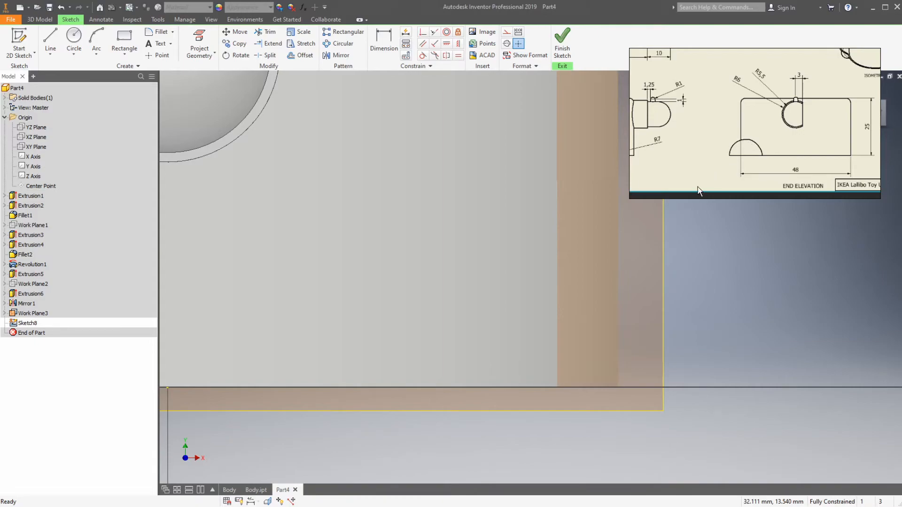
key("l")
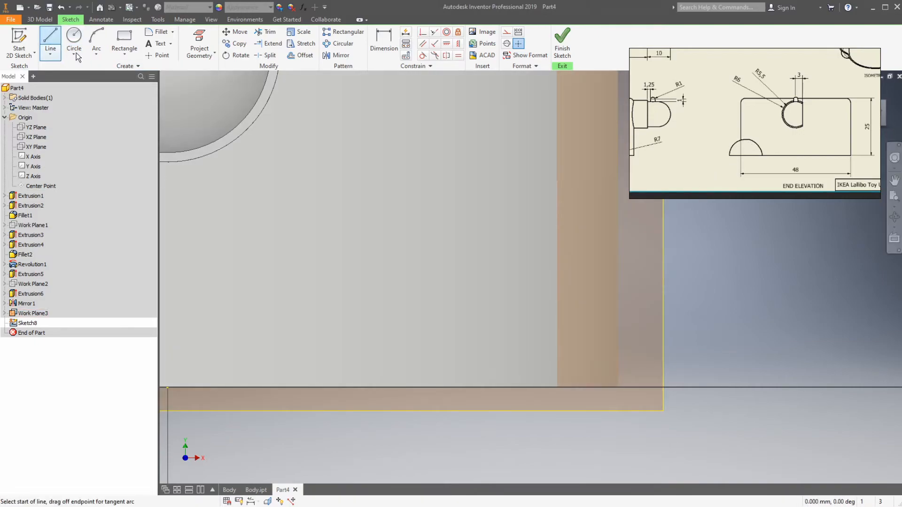
left_click(574, 387)
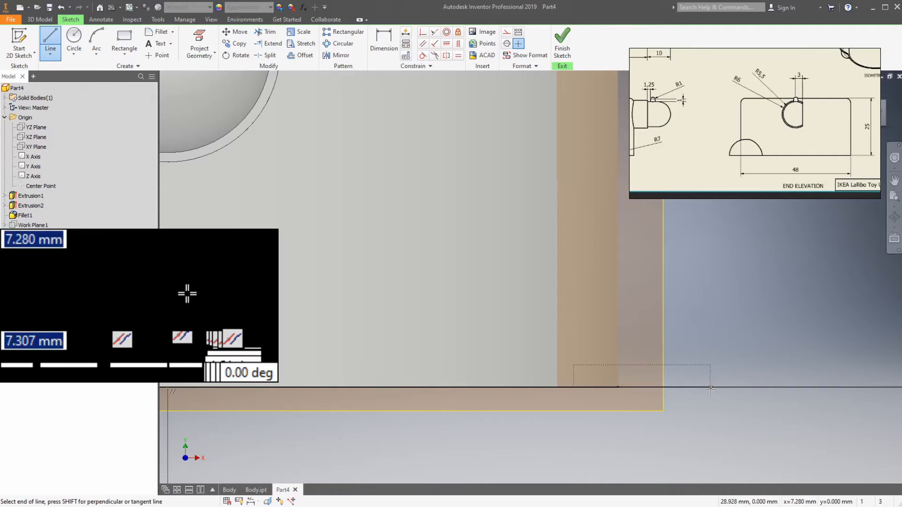
type("7")
key("Return")
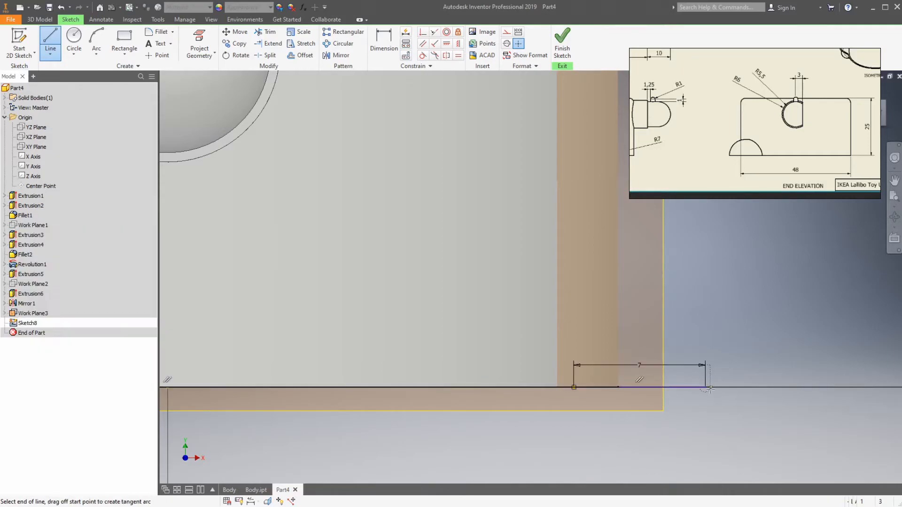
key("Escape")
- Project the body's vertical outer edge and dimension the line's inner end 2 mm inside it
key("d")
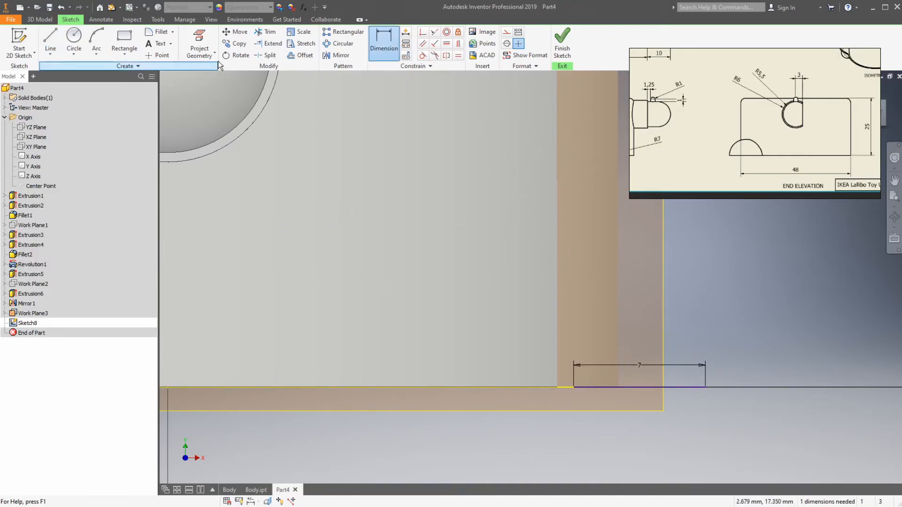
left_click(200, 45)
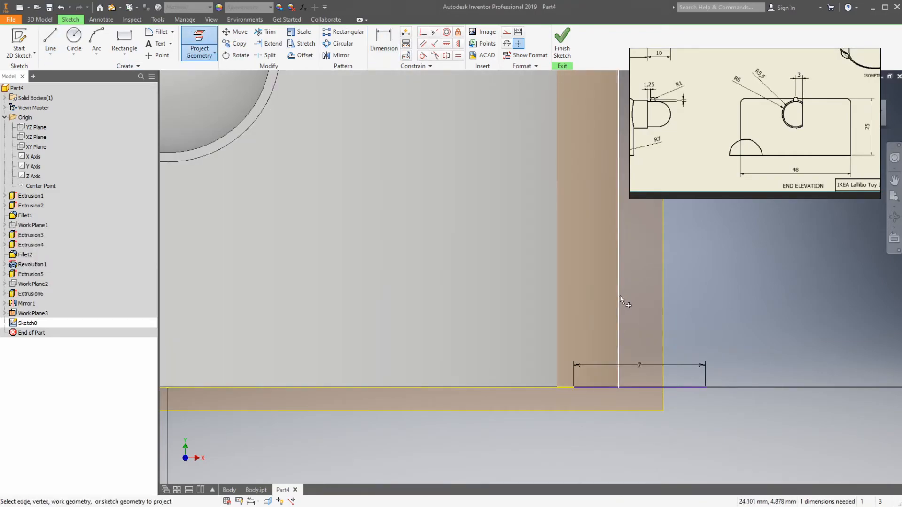
key("d")
left_click(618, 330)
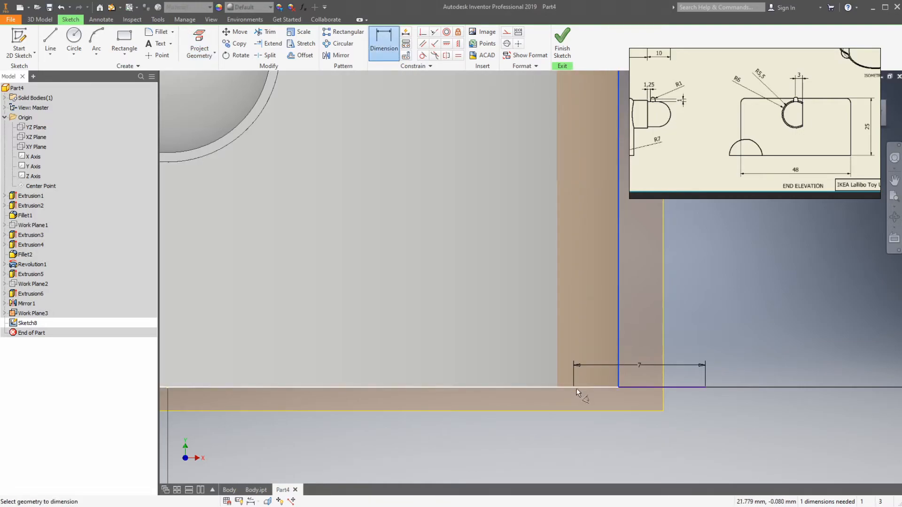
left_click(600, 453)
type("2")
key("Return")
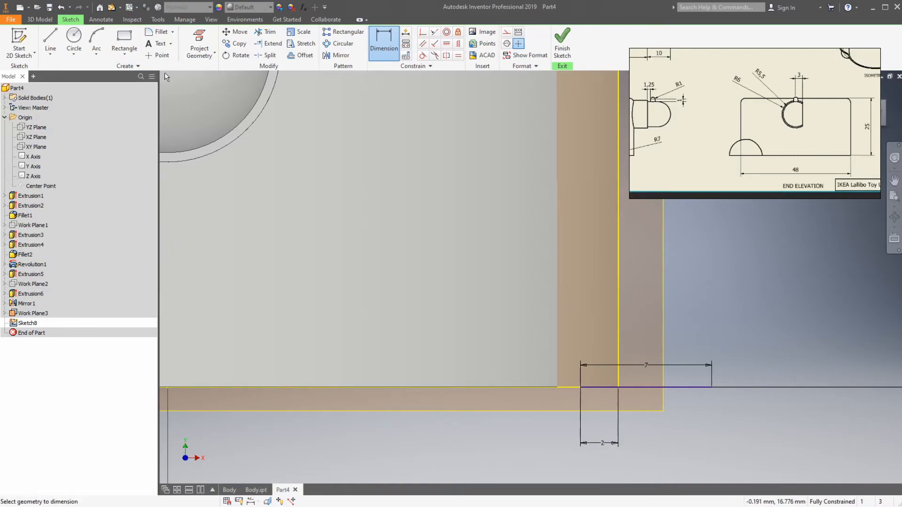
- Draw a 7 mm vertical line upward from the inner end of the horizontal line
left_click(51, 42)
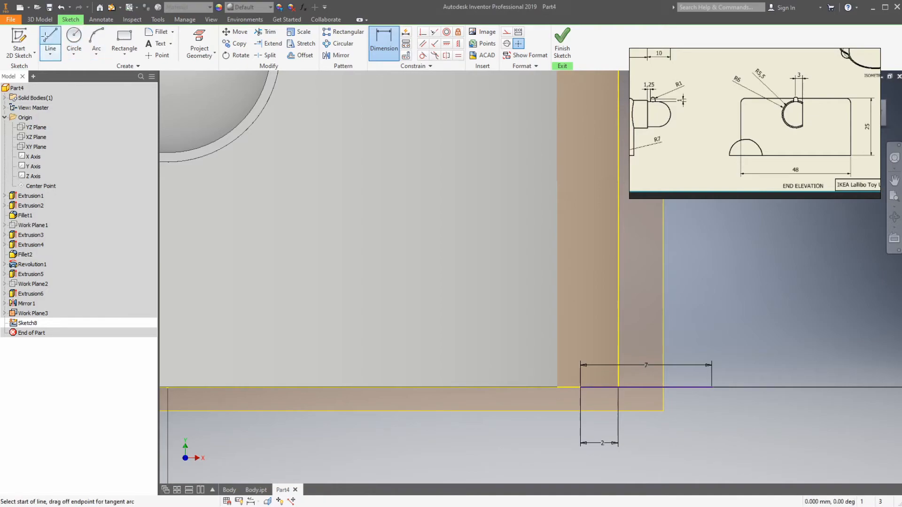
left_click(580, 387)
type("7")
key("Return")
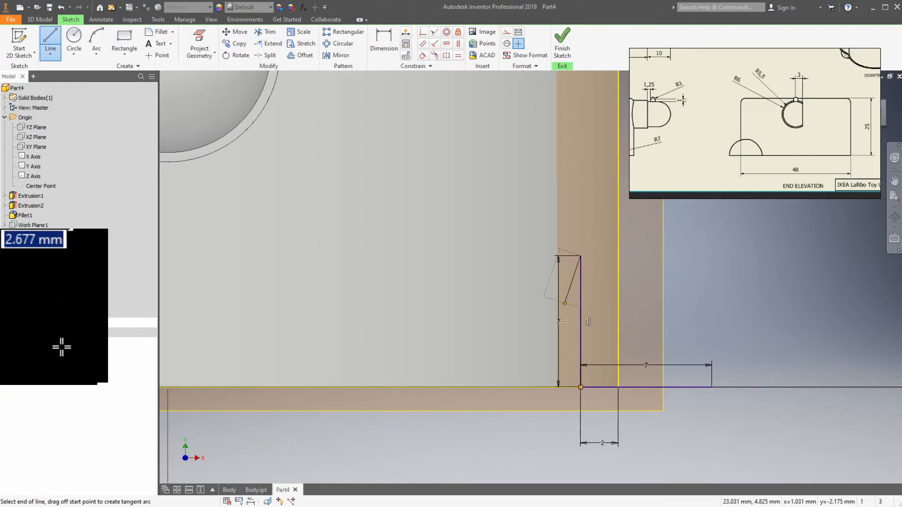
key("Escape")
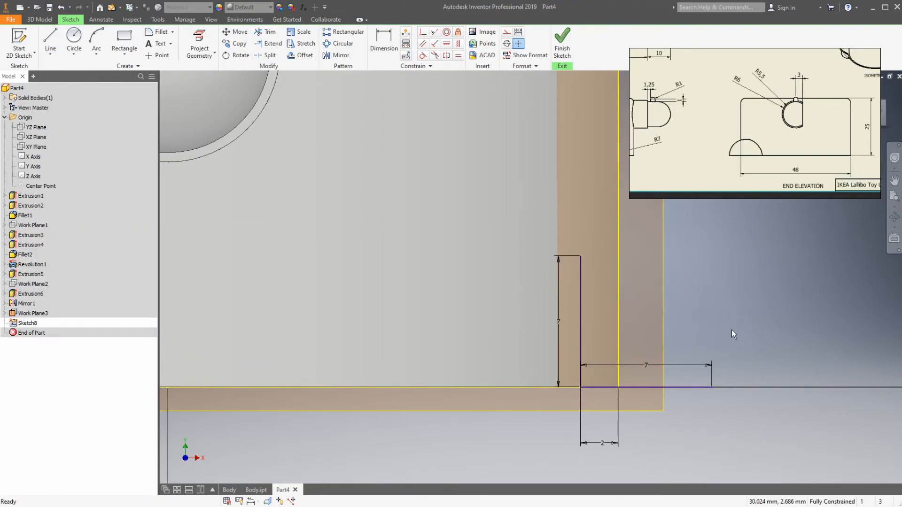
- Close the quarter-circle profile with a 7 mm radius arc between the two lines' free ends and finish the sketch
key("a")
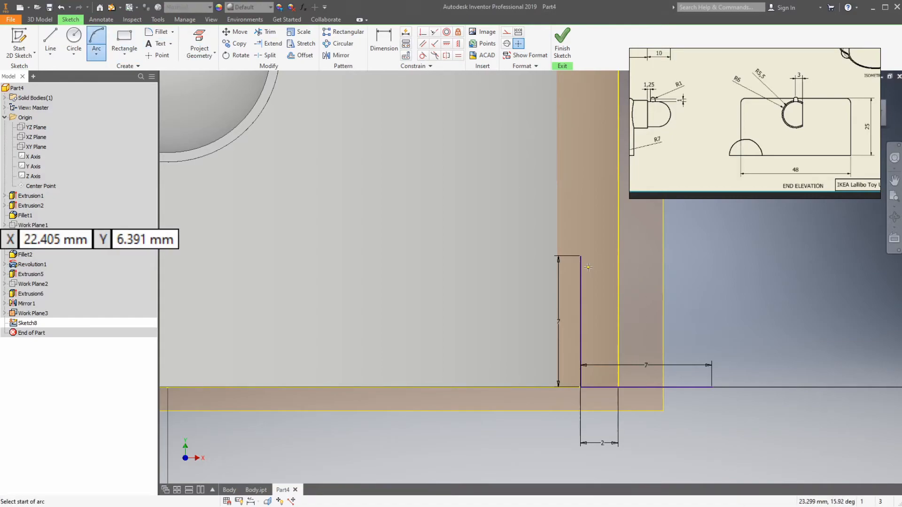
left_click(580, 256)
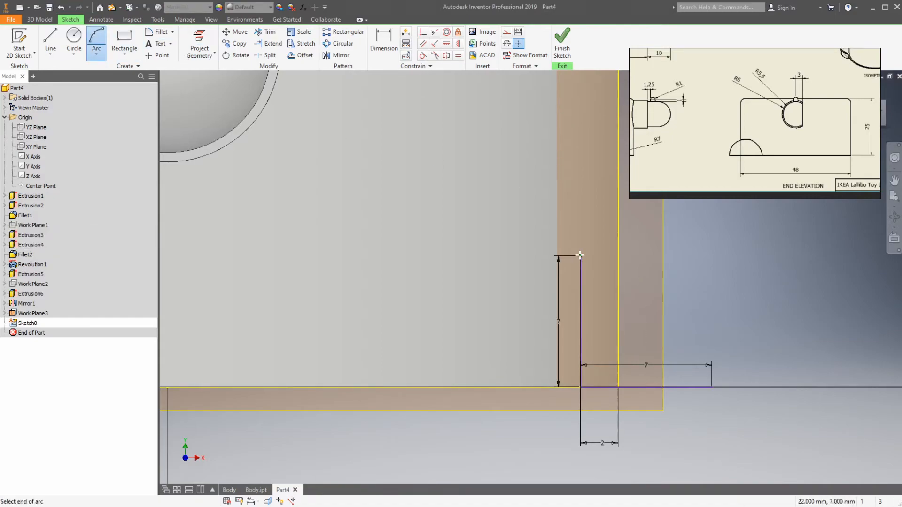
left_click(712, 387)
type("7")
key("Return")
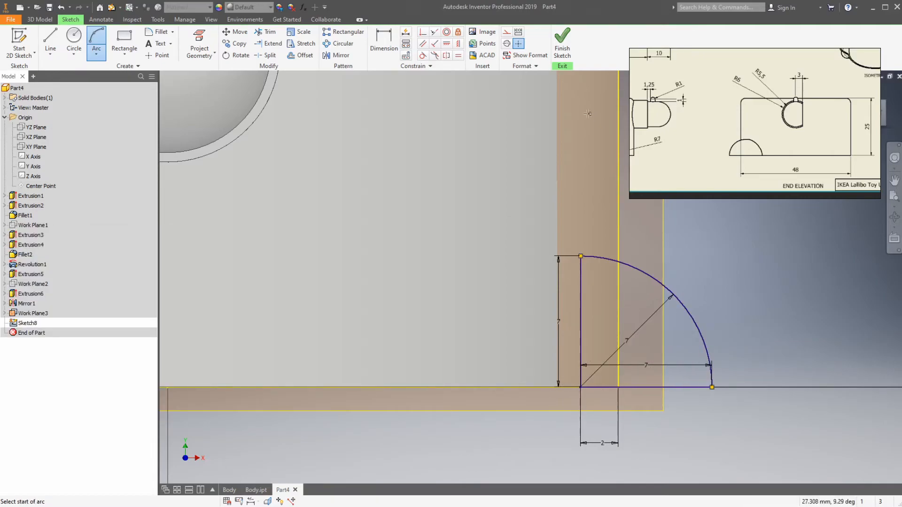
left_click(562, 47)
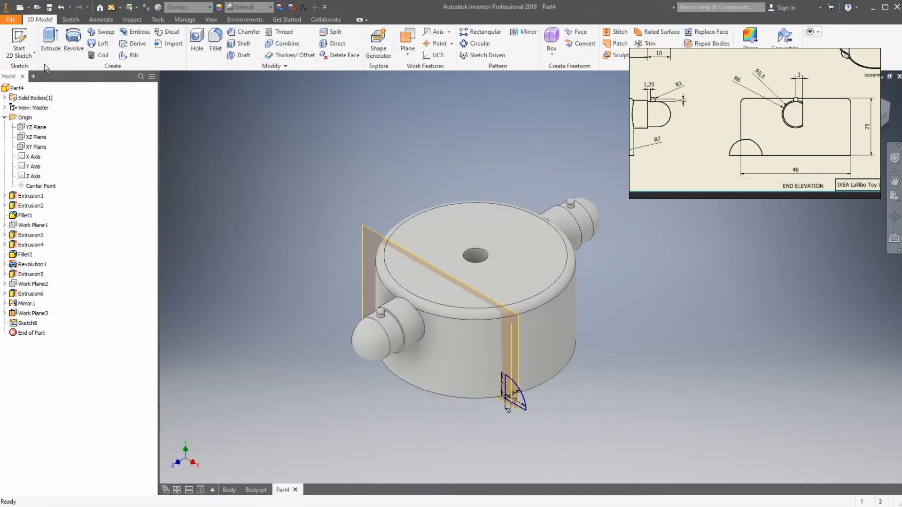
- Revolve the quarter-circle profile about its vertical line, using asymmetric angles of 90 degrees in each direction, to form the foot's half dome
left_click(74, 40)
scroll(520, 426, "down", 3)
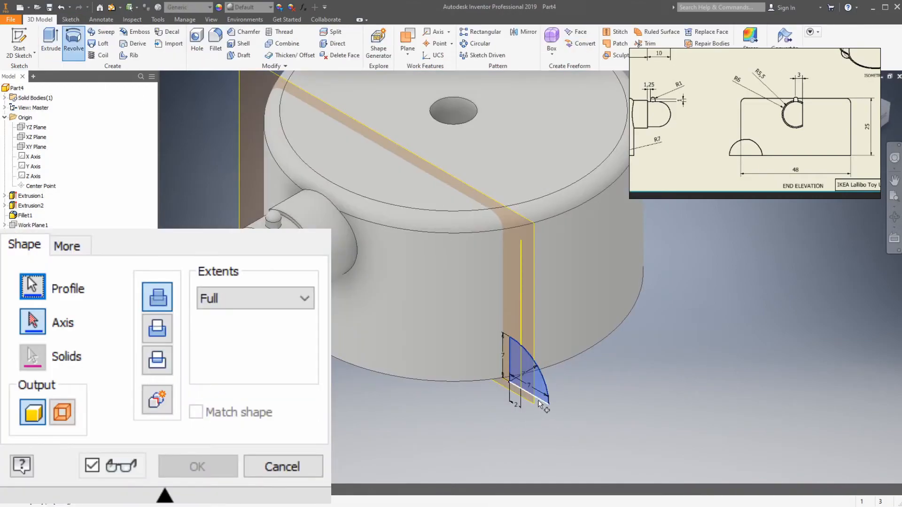
left_click(25, 327)
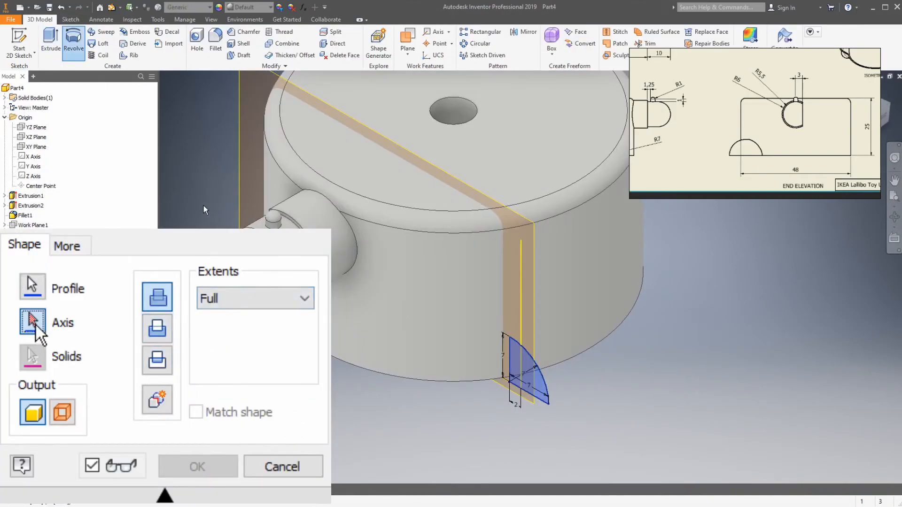
left_click(512, 368)
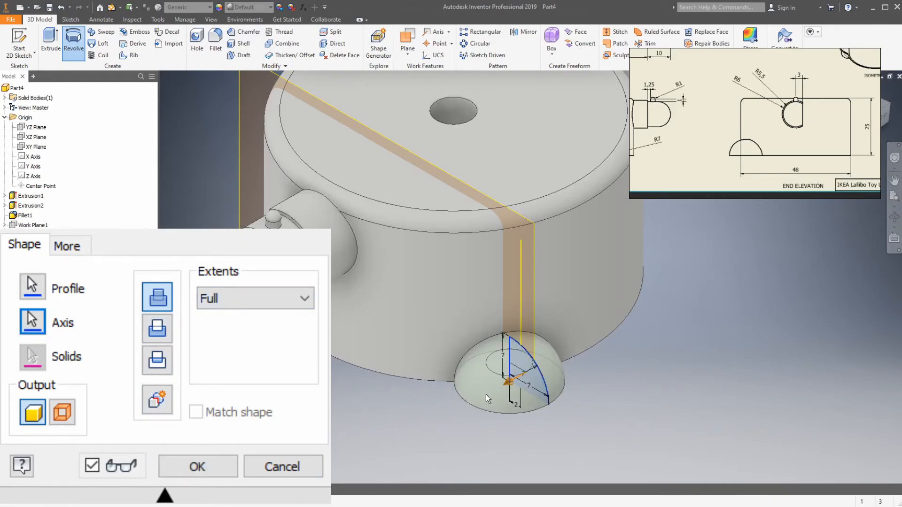
left_click(226, 291)
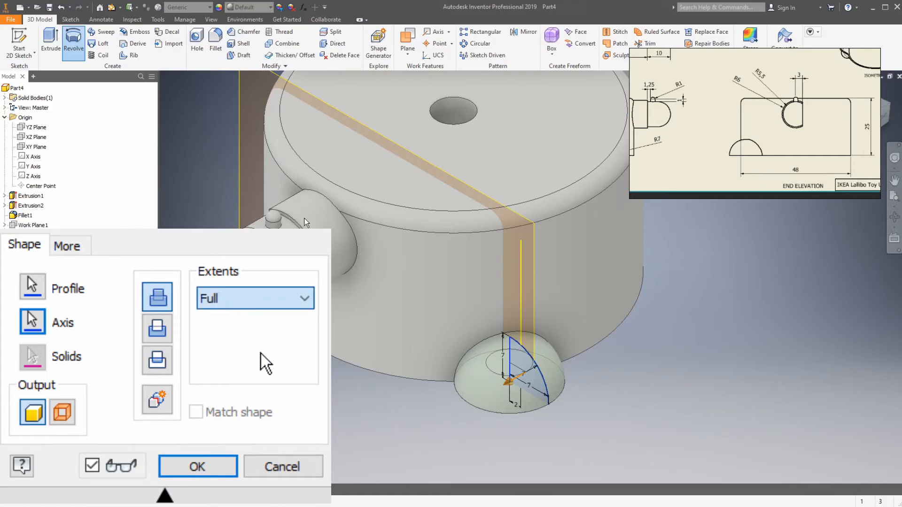
left_click(262, 319)
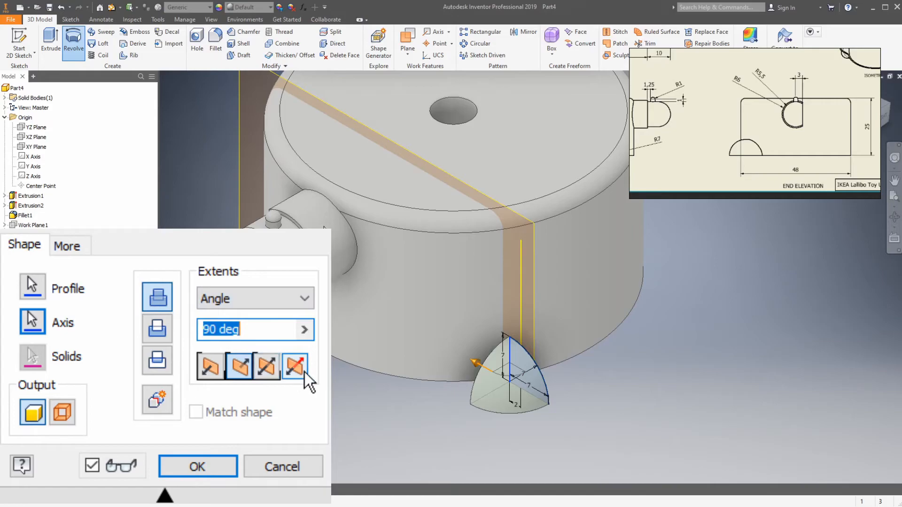
left_click(266, 366)
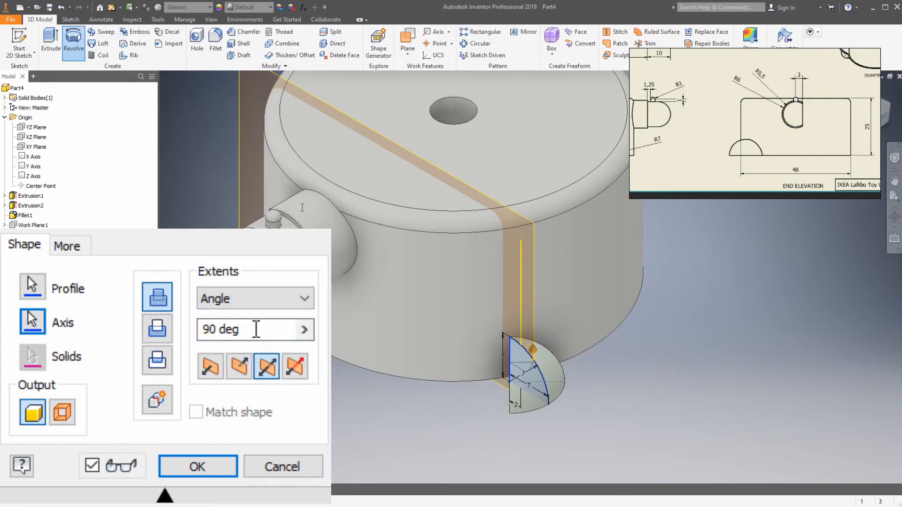
left_click(295, 366)
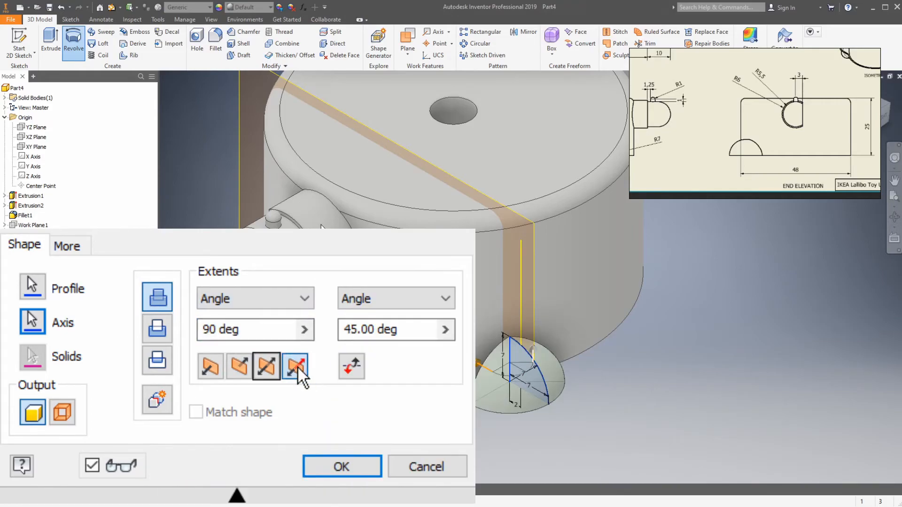
left_click(401, 328)
type("90")
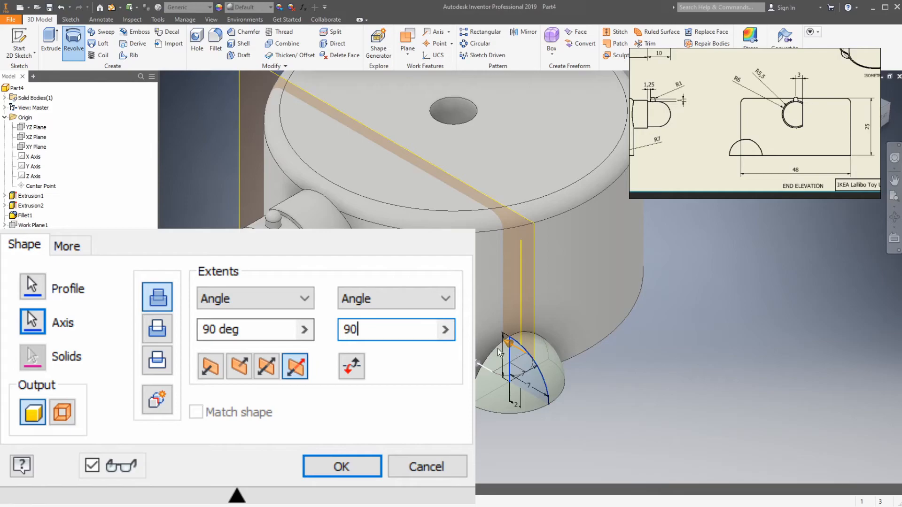
left_click(324, 466)
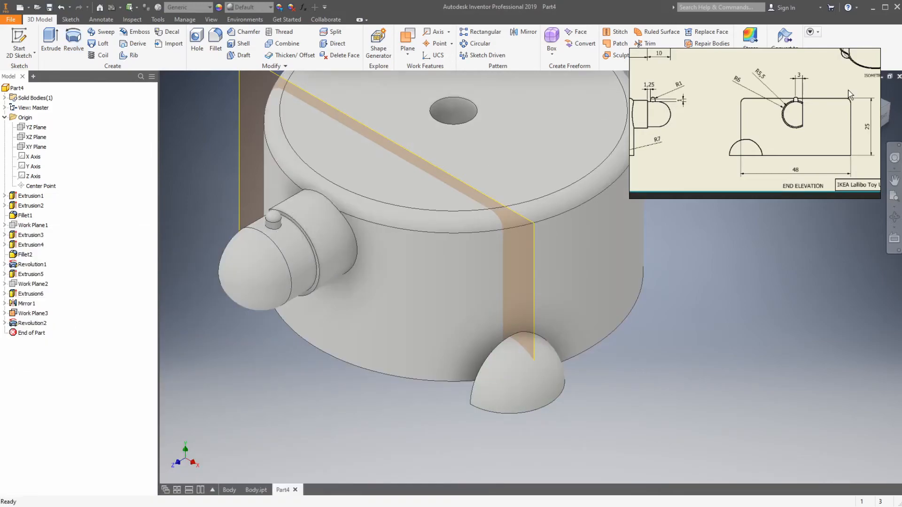
- Sketch on the foot's flat inner face, project its curved outline and finish the sketch
left_click_drag(869, 112, 879, 131)
left_click(19, 42)
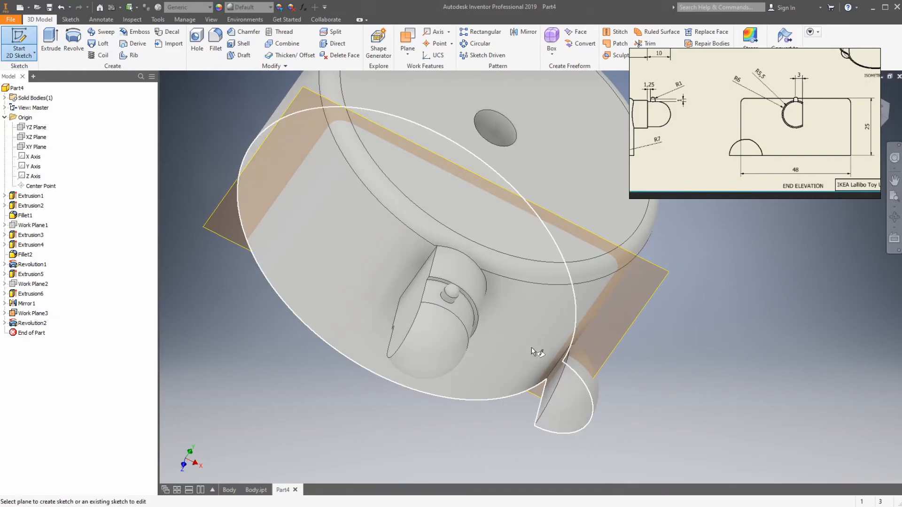
left_click(545, 413)
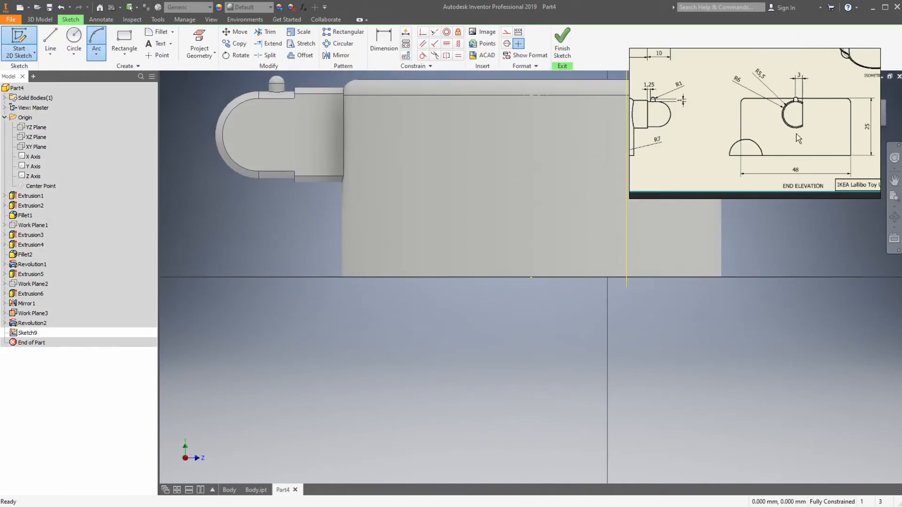
left_click(885, 102)
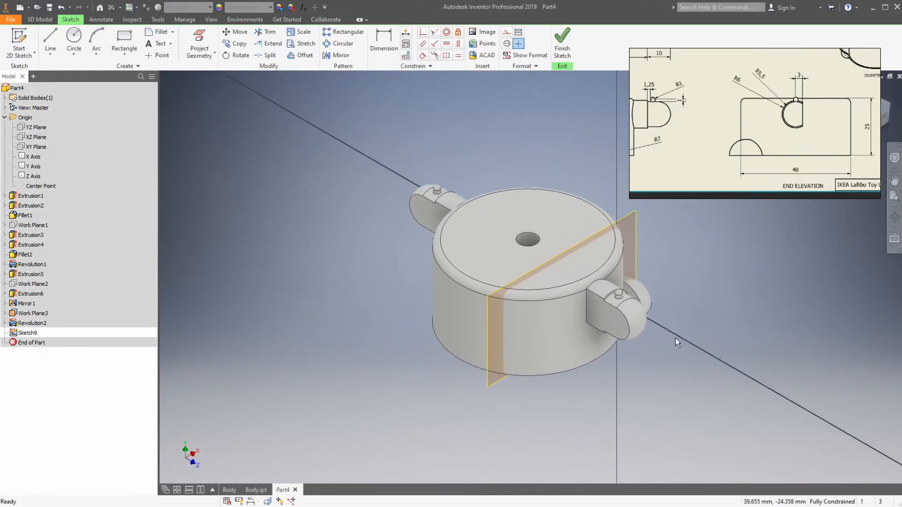
middle_click_drag(705, 331, 679, 342)
left_click(199, 43)
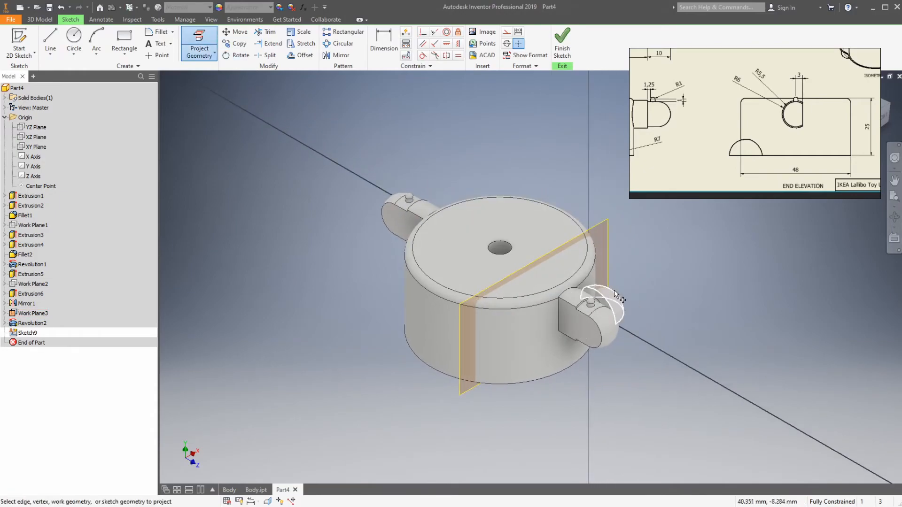
scroll(639, 324, "up", 5)
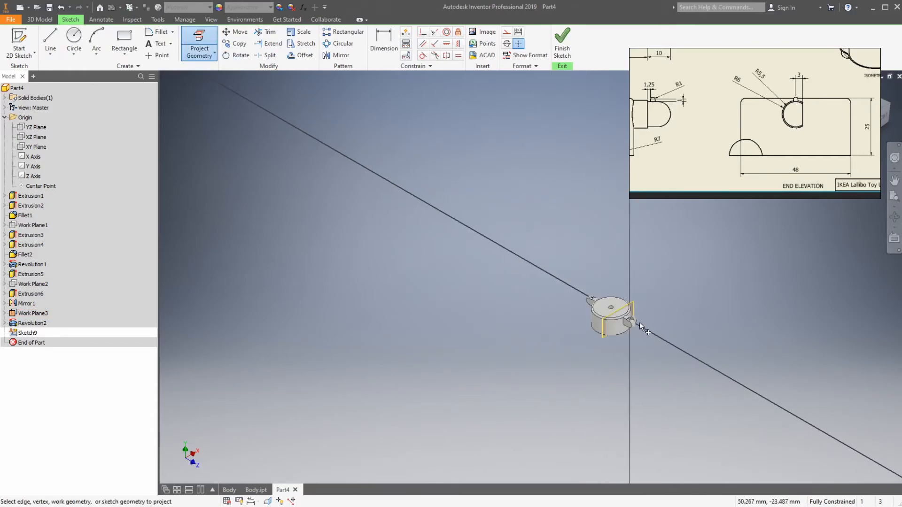
scroll(633, 322, "down", 8)
left_click(562, 271)
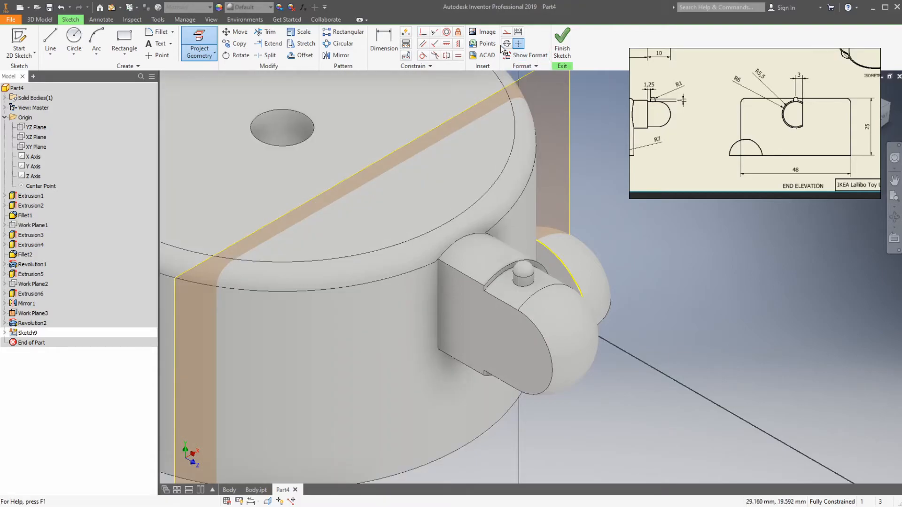
left_click(562, 42)
- Extrude the projected foot profile, joining it up to the body's cylindrical side face with the To extent
left_click(50, 42)
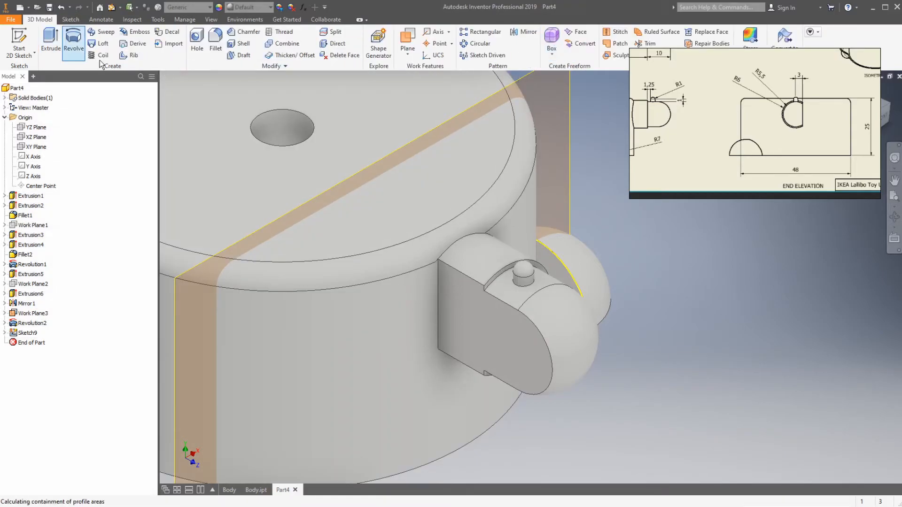
left_click(267, 116)
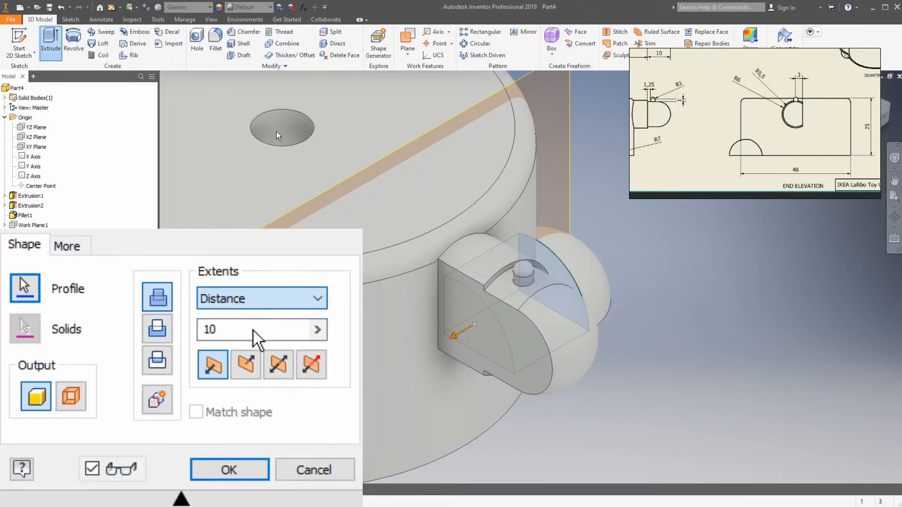
left_click(277, 140)
left_click(373, 348)
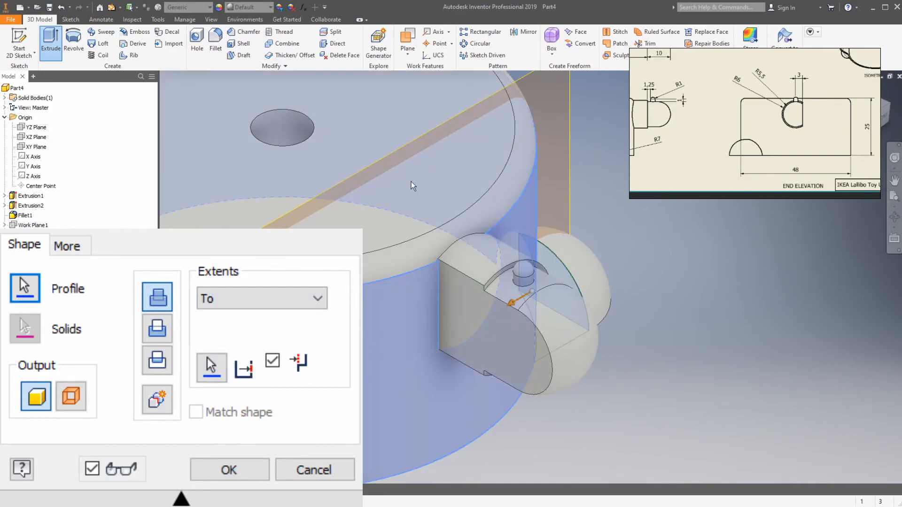
left_click(232, 474)
- Hide the offset work plane used for the foot sketch
scroll(771, 303, "down", 3)
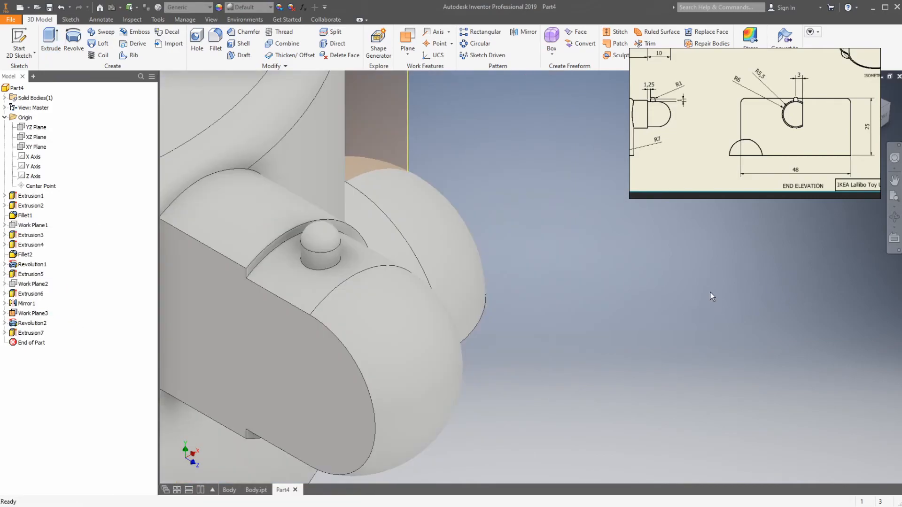
scroll(712, 289, "up", 7)
middle_click_drag(707, 288, 660, 306)
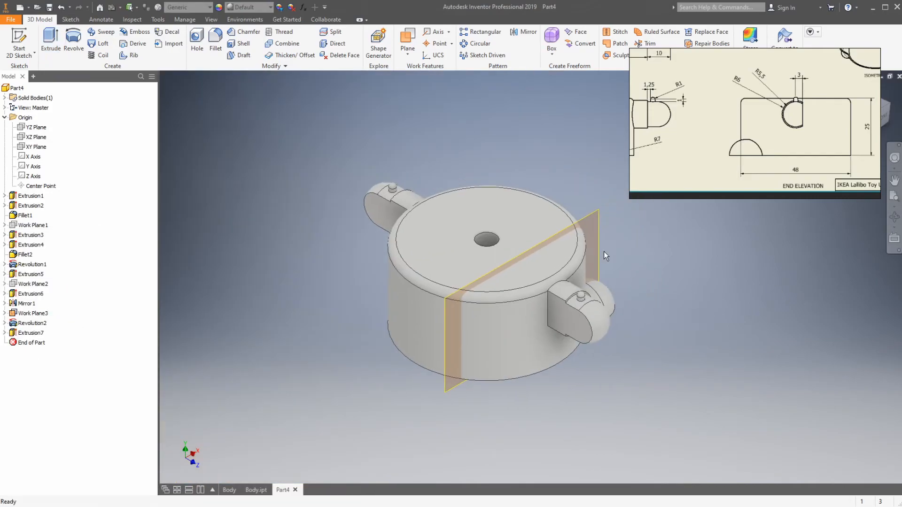
left_click(32, 314)
left_click(66, 366)
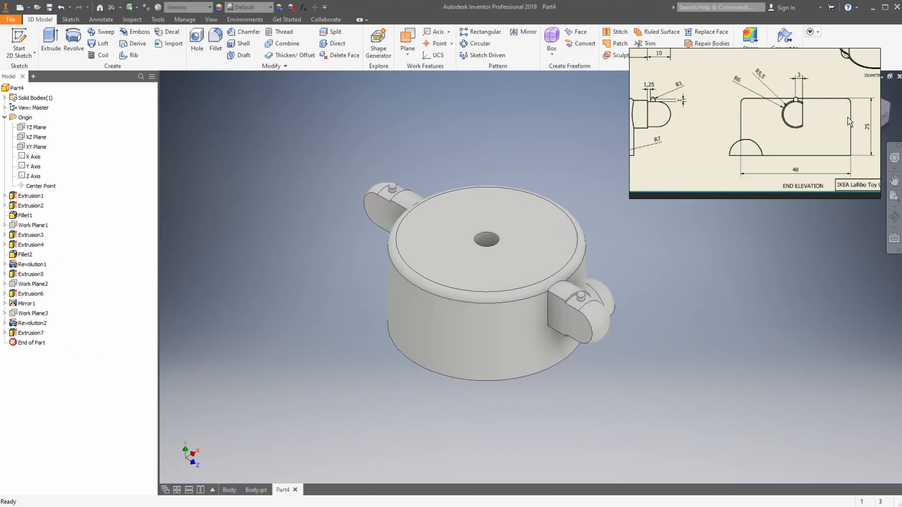
- Mirror the foot's dome and its extruded extension about the XY Plane to create the second foot
left_click(889, 110)
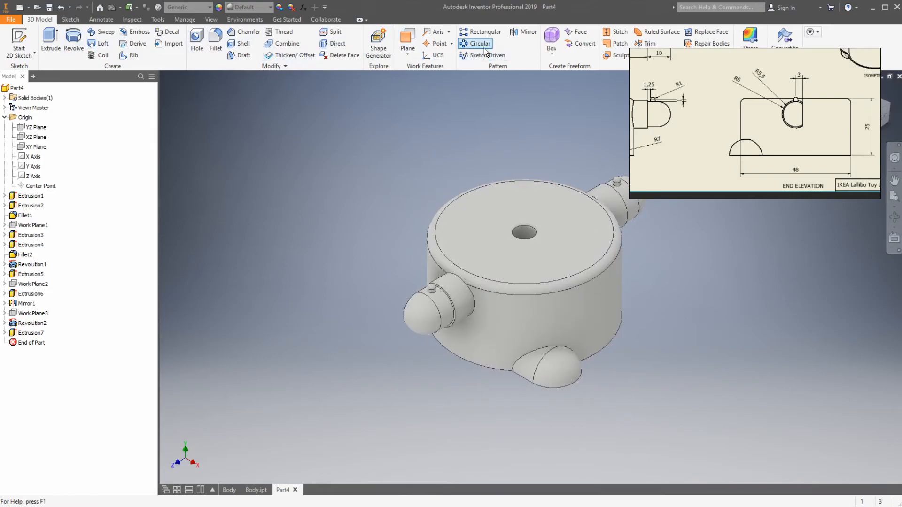
left_click(524, 34)
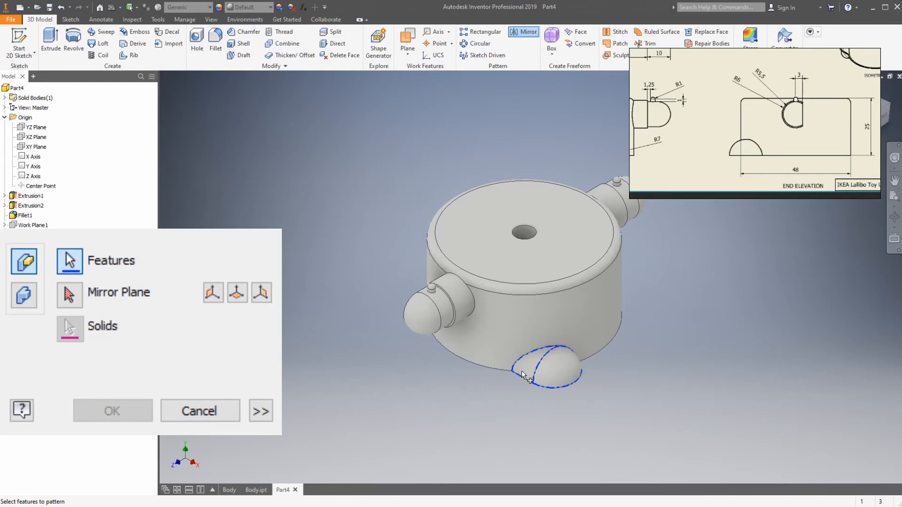
left_click(69, 294)
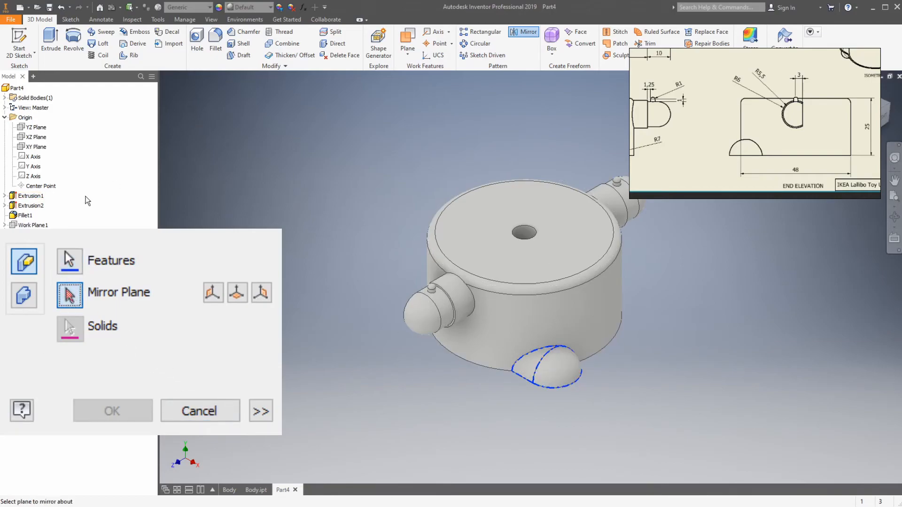
left_click(38, 148)
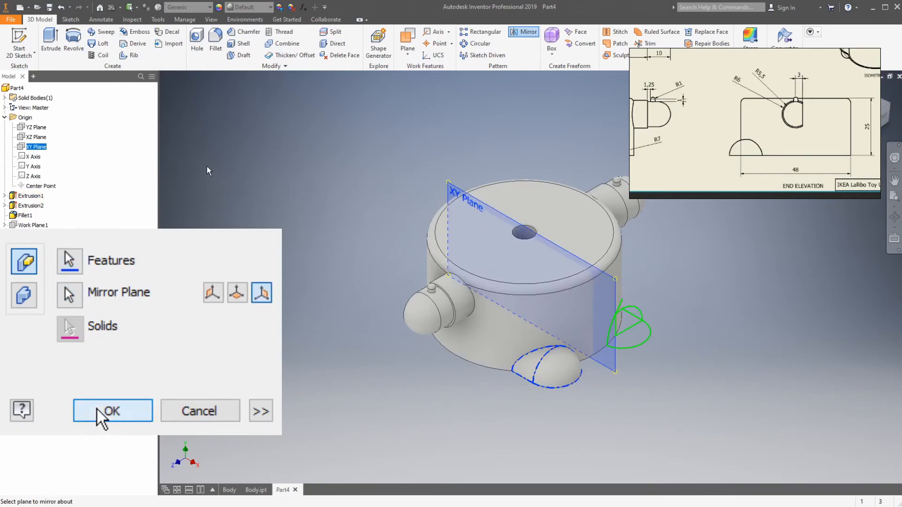
left_click(111, 412)
middle_click_drag(783, 289, 766, 307)
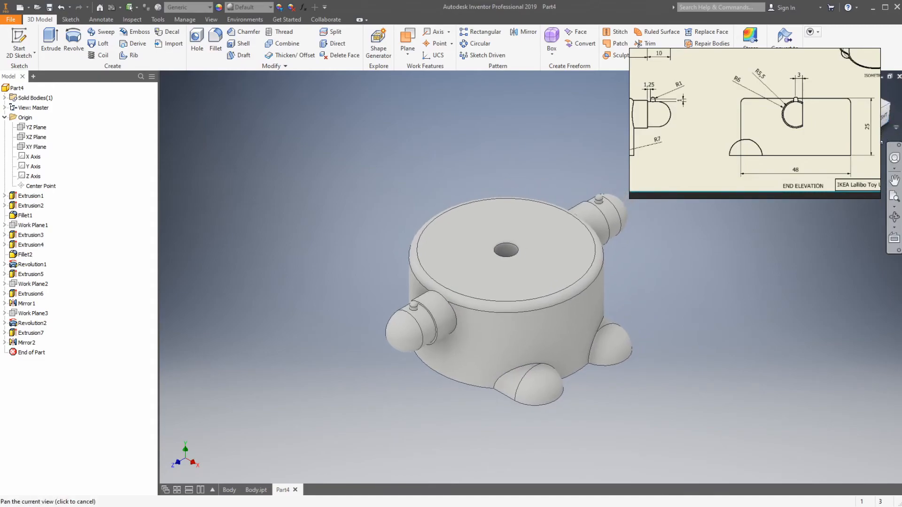
- Shell the whole part inward with a 1 mm wall thickness, without removing any face
left_click_drag(873, 117, 873, 71)
left_click(882, 104)
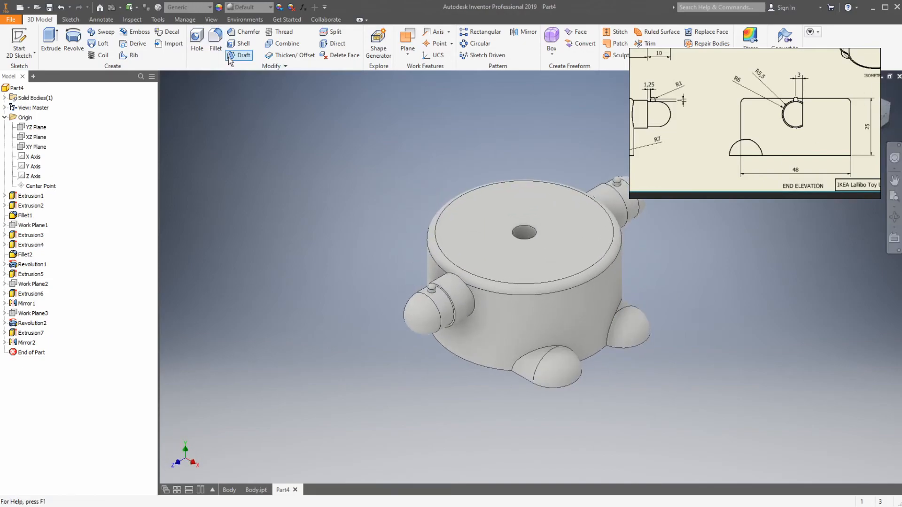
left_click(243, 45)
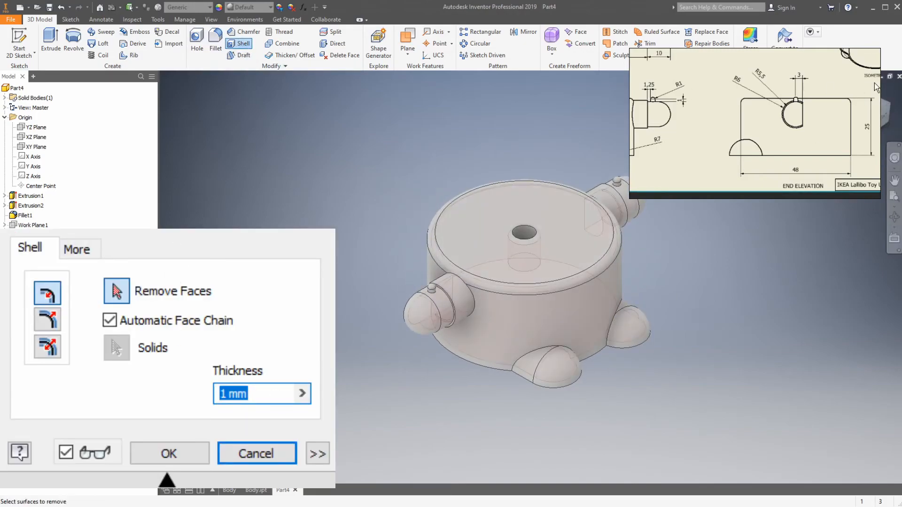
left_click(873, 133)
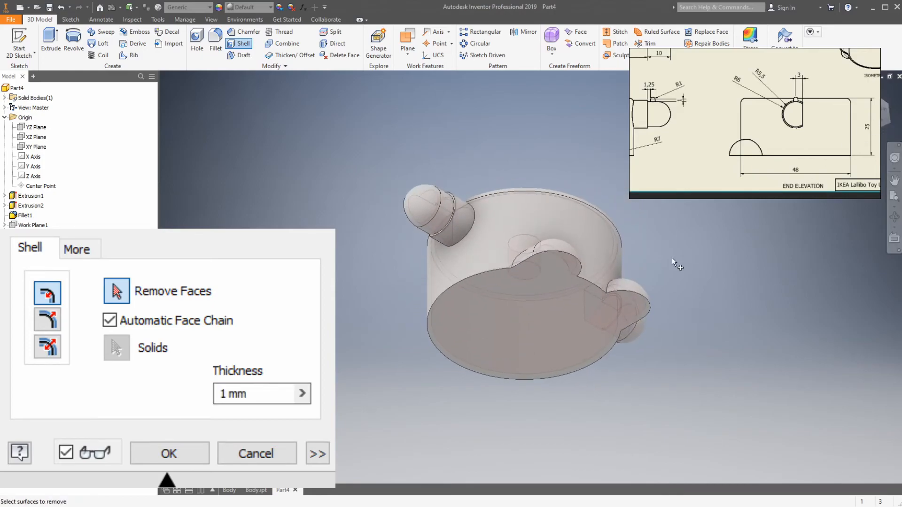
left_click(249, 187)
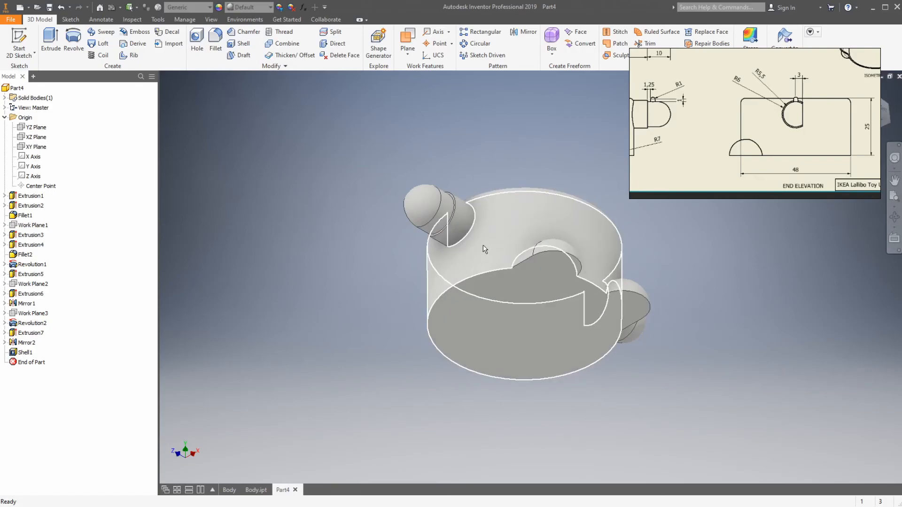
- Edit the shell to remove the underside face of the body and feet, keeping the 1 mm thickness
double_click(31, 356)
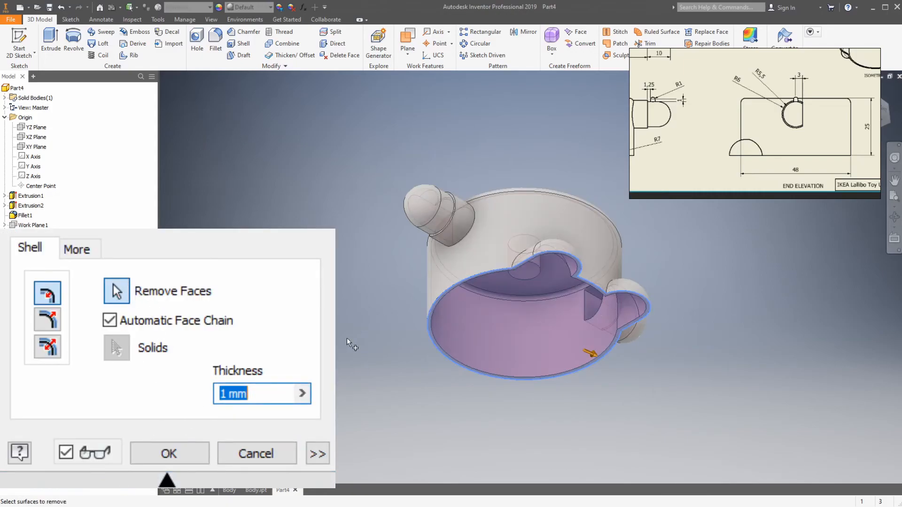
left_click(172, 454)
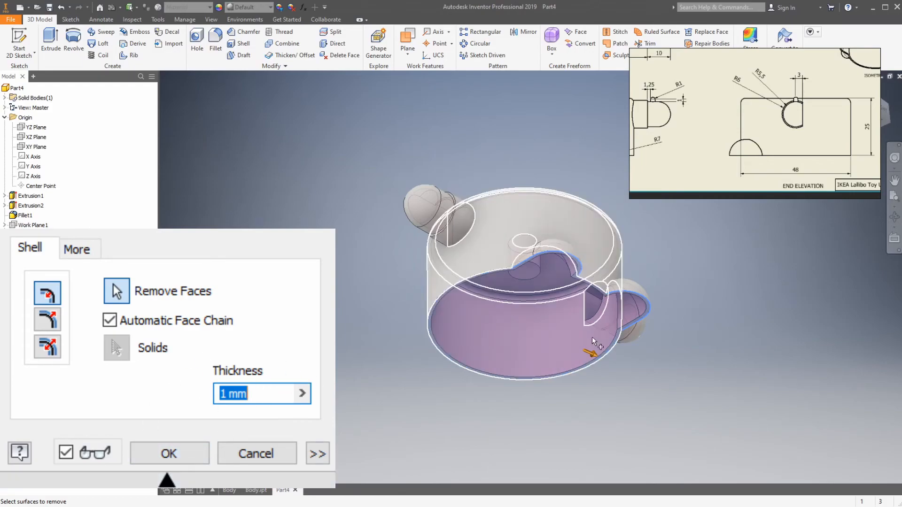
left_click(175, 454)
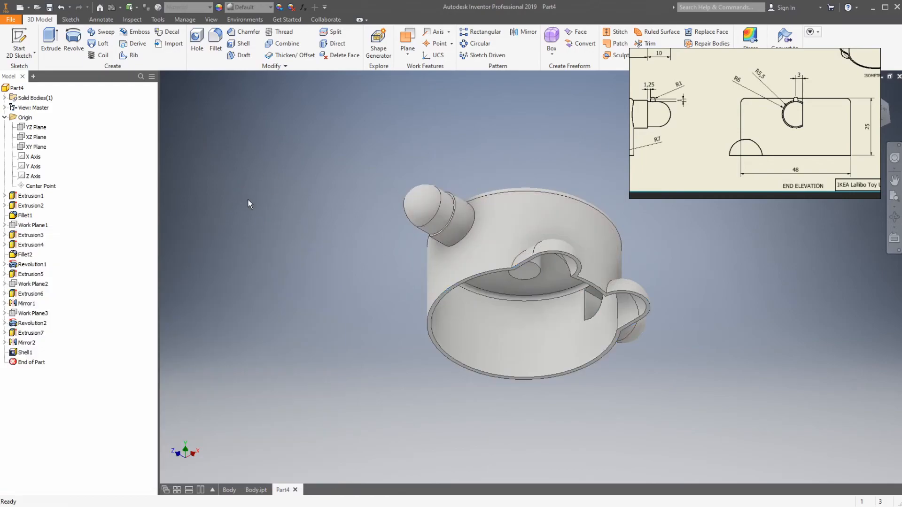
scroll(556, 310, "up", 5)
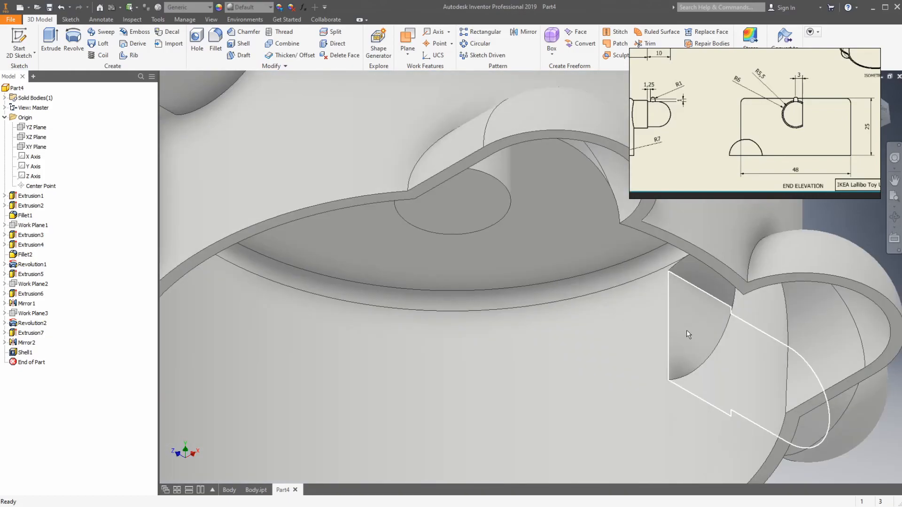
scroll(684, 311, "down", 5)
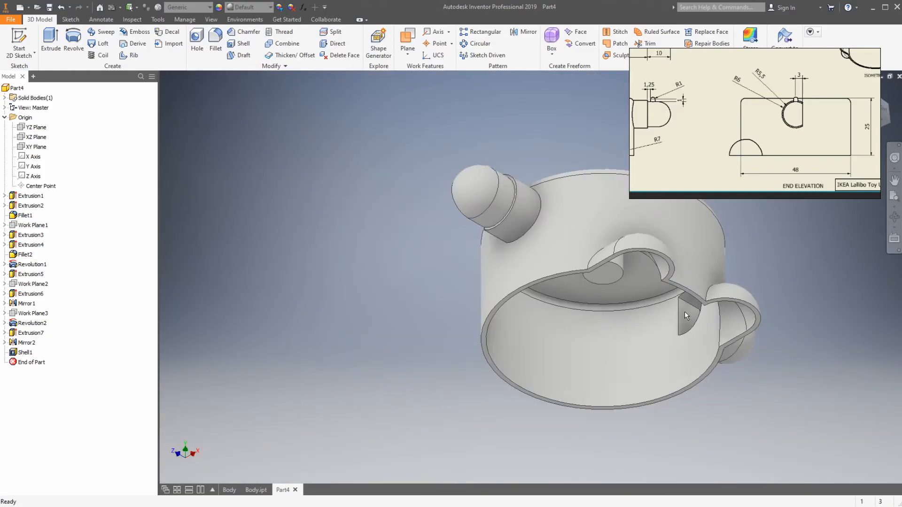
- Start a sketch on the body's underside rim face and project the outer and inner arcs of the round wall
left_click_drag(760, 113, 659, 182)
left_click_drag(790, 121, 784, 139)
scroll(754, 149, "up", 1)
scroll(754, 149, "up", 3)
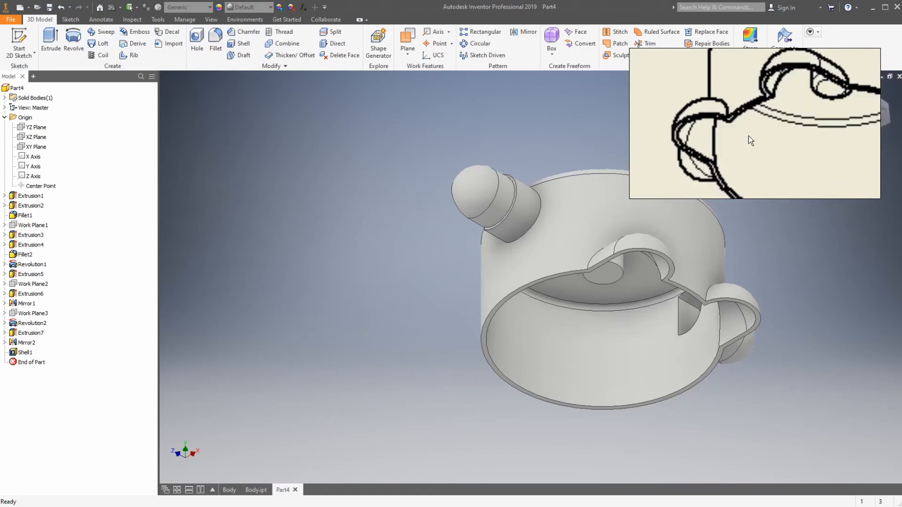
scroll(748, 137, "down", 2)
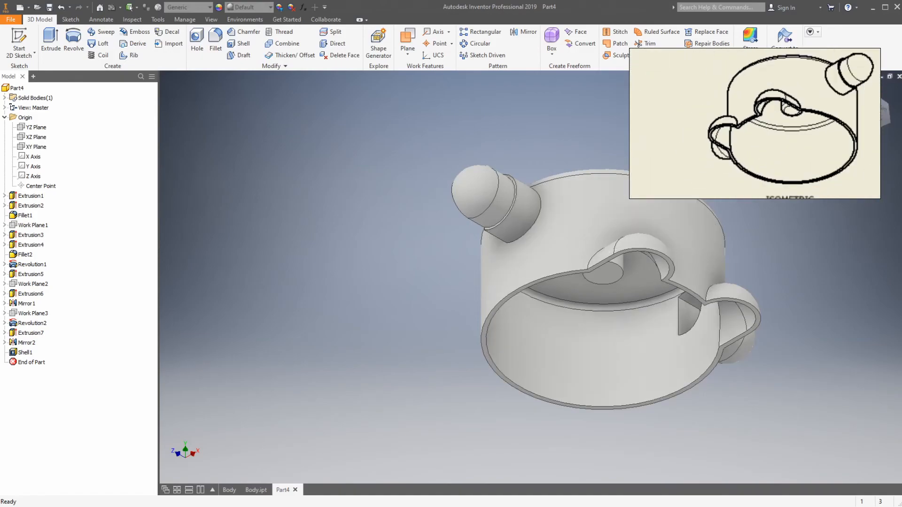
left_click(19, 40)
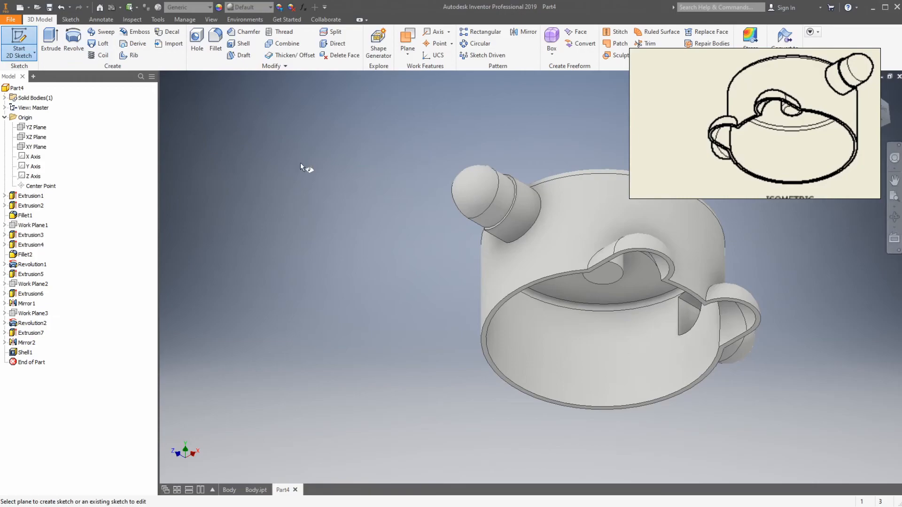
left_click(554, 405)
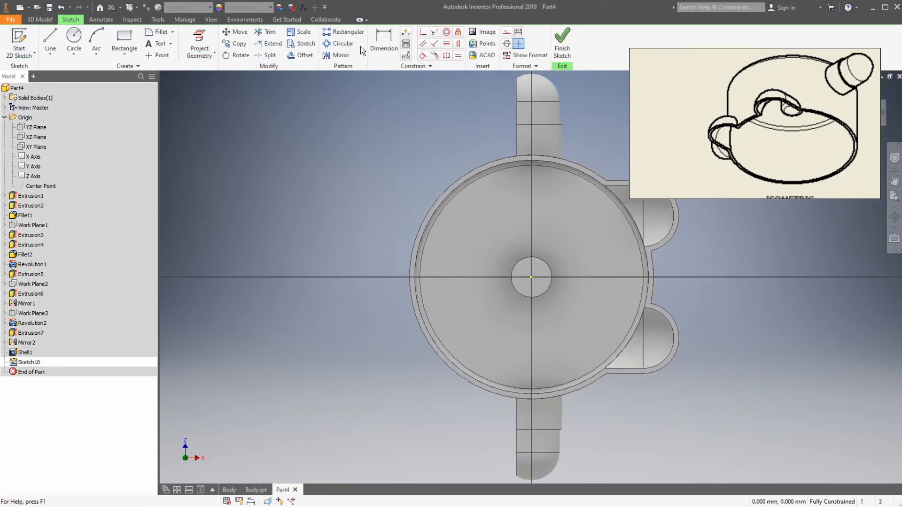
left_click(595, 174)
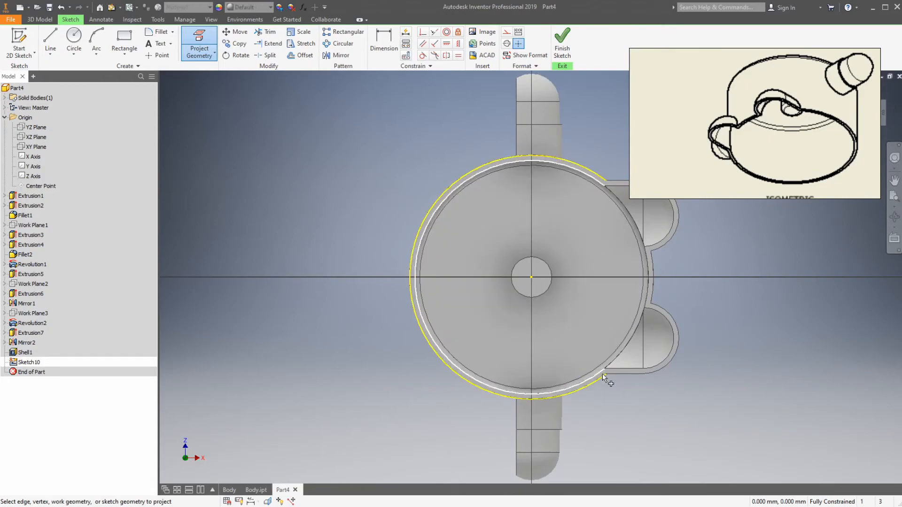
left_click(442, 203)
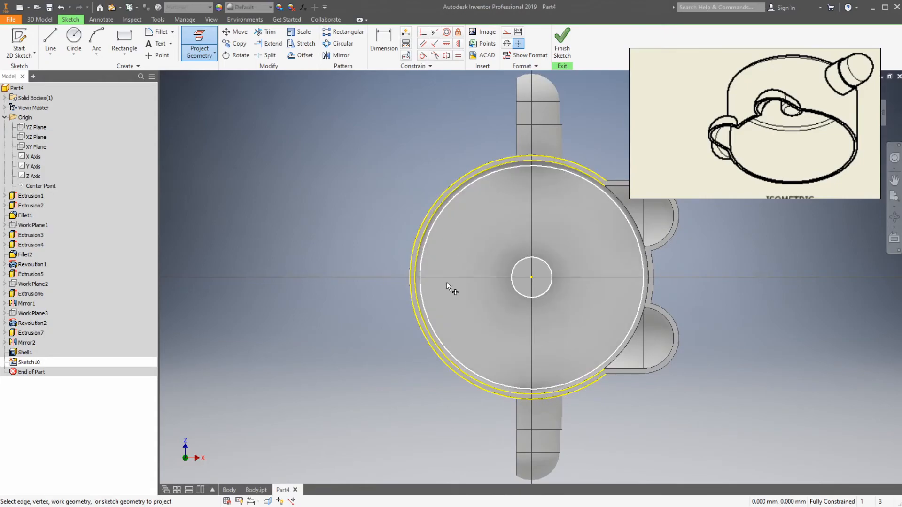
- Join the projected arcs' ends at the foot on the positive Z side with a short line across the wall
left_click(50, 42)
scroll(611, 183, "up", 5)
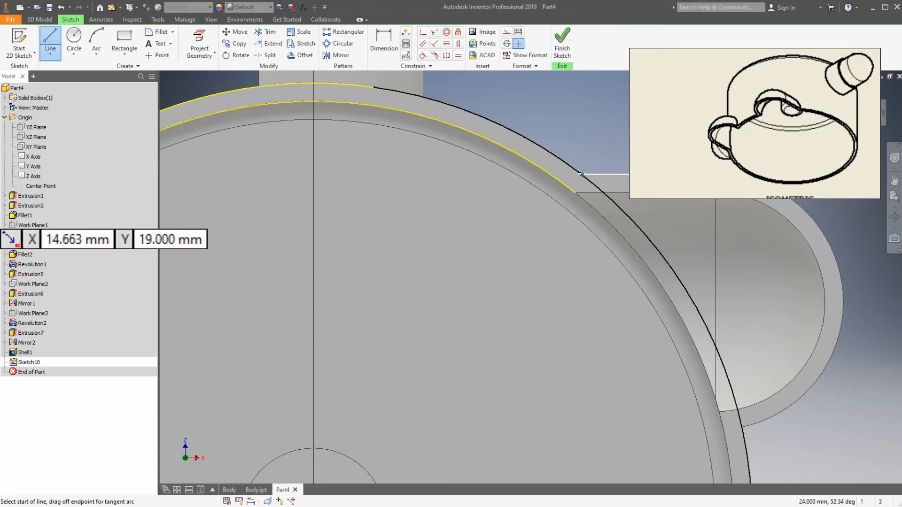
left_click(583, 175)
scroll(587, 318, "down", 5)
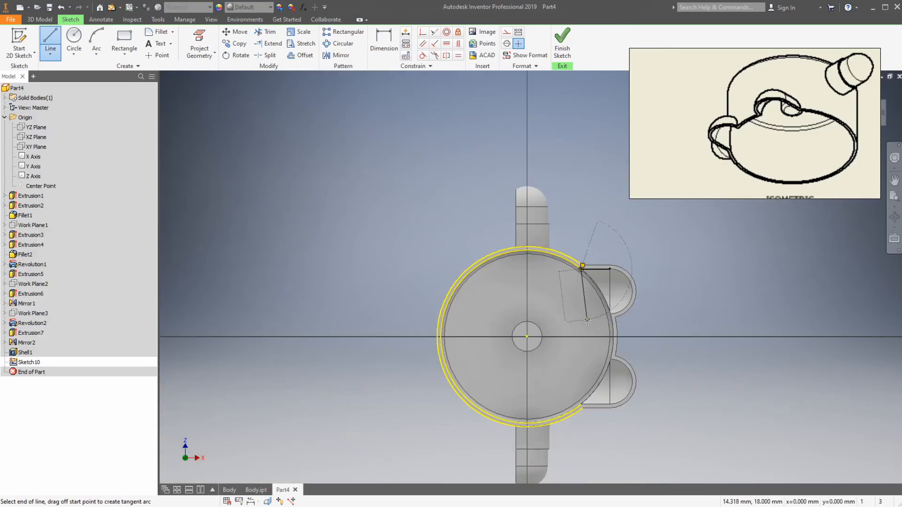
key("Escape")
- Close the wall profile with a short line between the arcs' other ends at the second foot, and finish the sketch
middle_click_drag(591, 374, 586, 284)
scroll(587, 284, "up", 3)
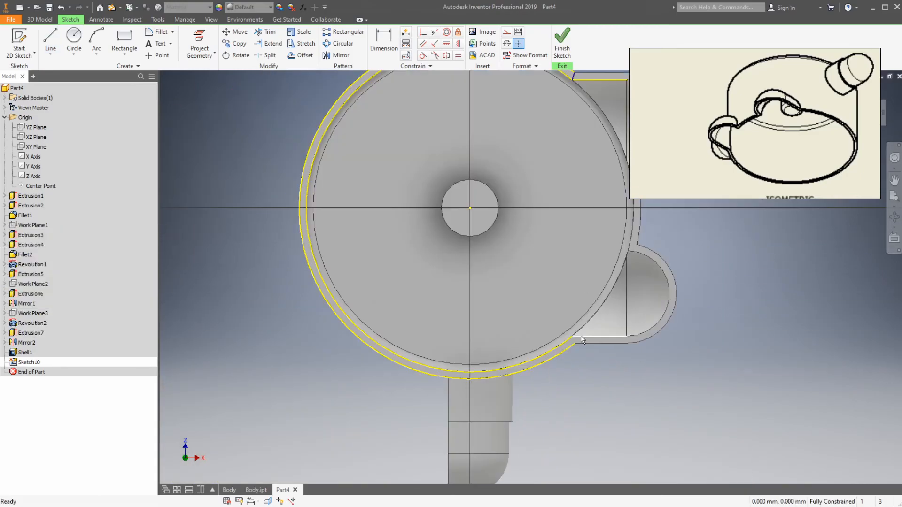
scroll(583, 337, "up", 3)
left_click(50, 41)
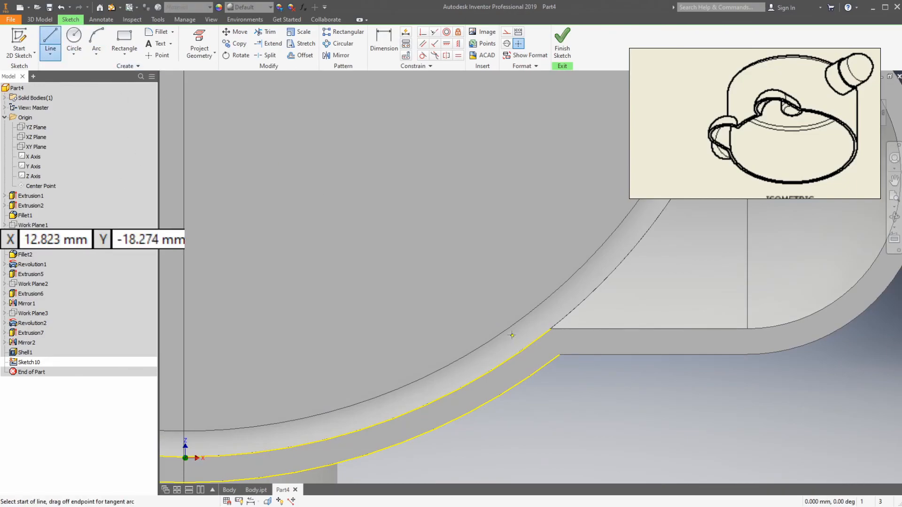
left_click(552, 329)
double_click(559, 355)
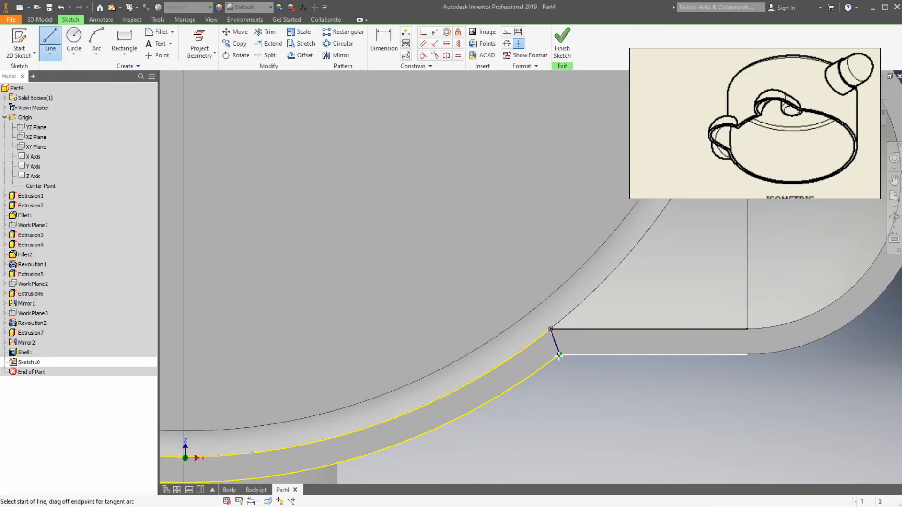
key("Escape")
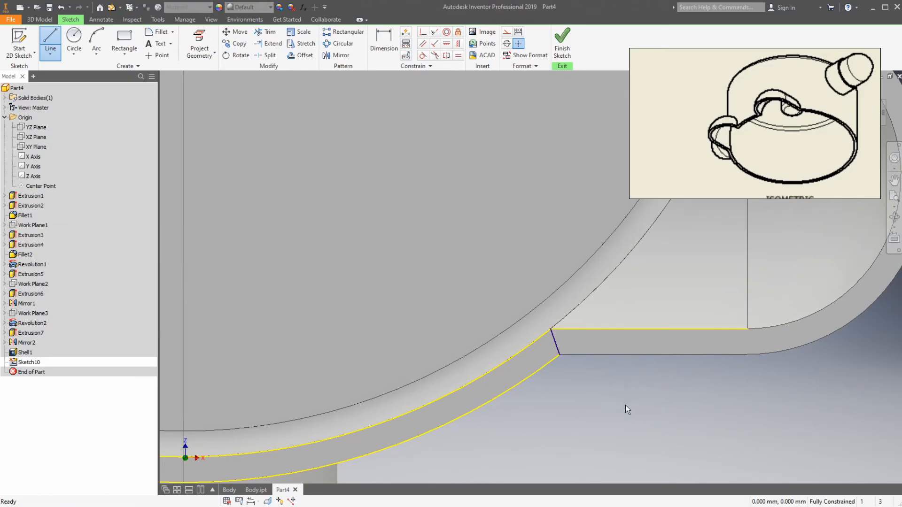
scroll(625, 407, "down", 5)
left_click(563, 44)
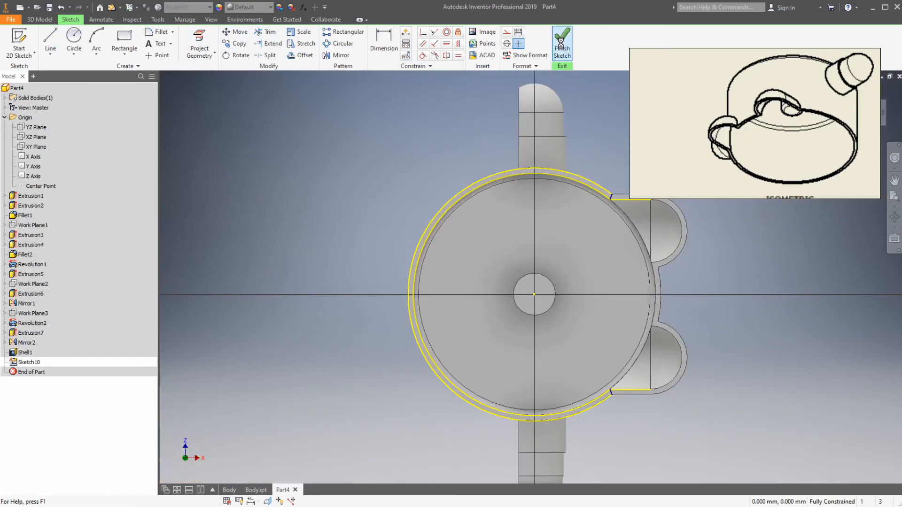
- Extrude the curved wall profile 23 mm up into the body as a join, covering the arm openings inside
left_click(50, 47)
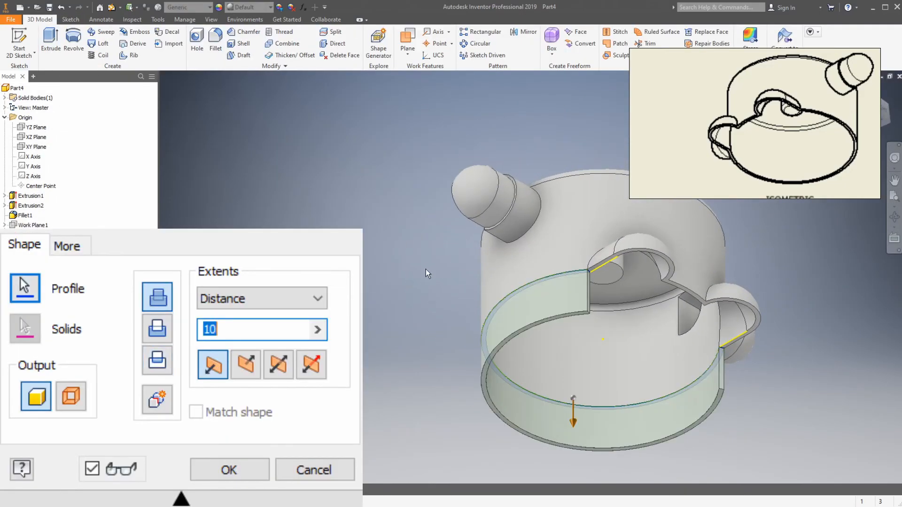
left_click_drag(574, 424, 584, 295)
left_click(157, 297)
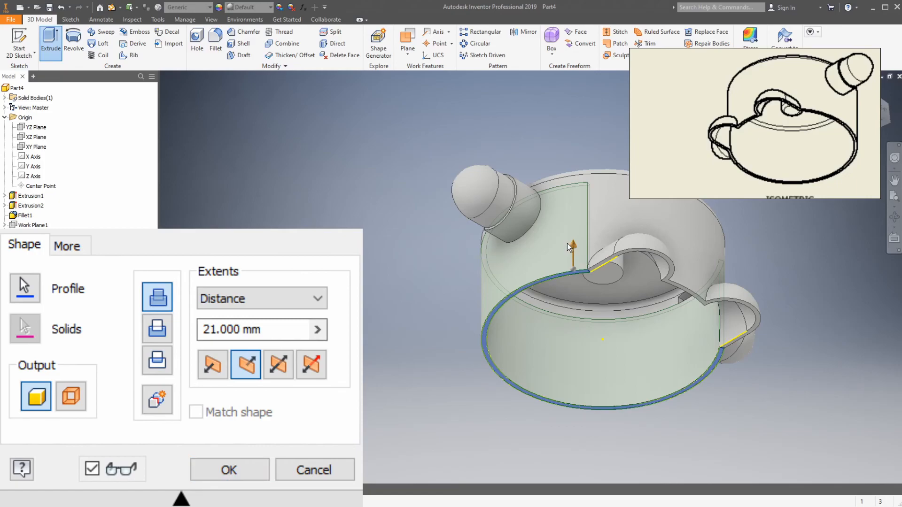
mouse_move(571, 245)
left_mouse_down()
mouse_move(573, 236)
mouse_move(572, 259)
mouse_move(562, 237)
left_mouse_up()
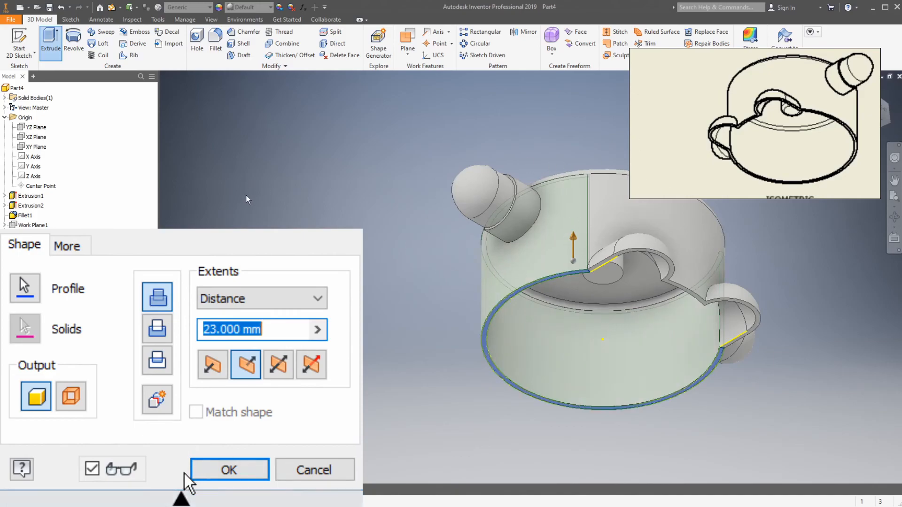
left_click(238, 475)
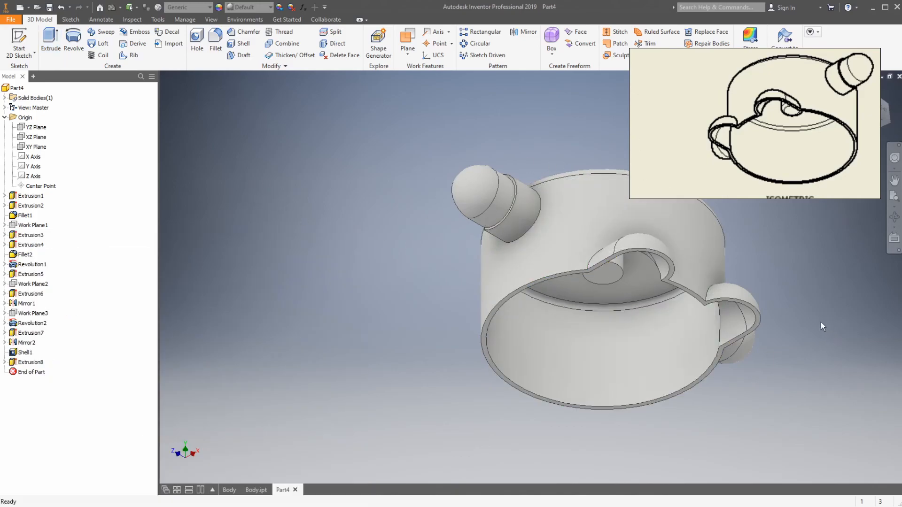
- Fillet the circular edge at the inner end of the central boss inside the body with a 1 mm radius
scroll(776, 156, "down", 3)
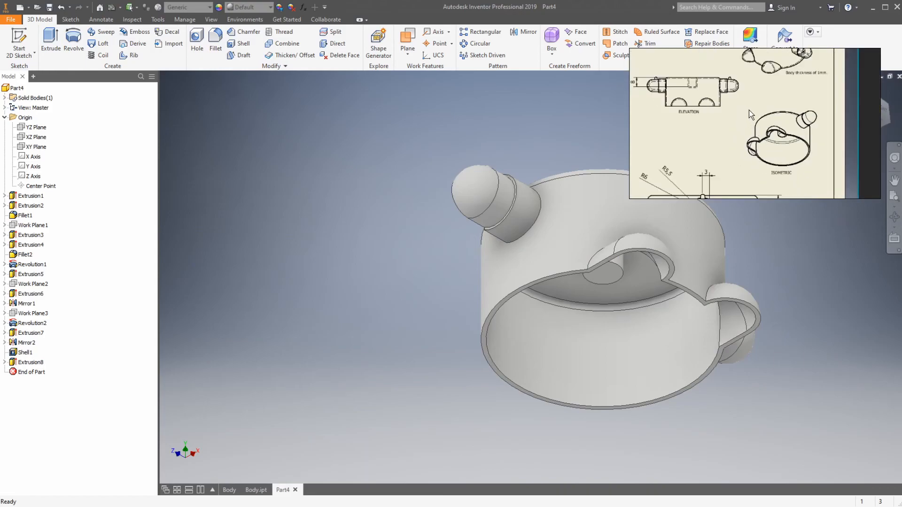
left_click_drag(708, 97, 742, 119)
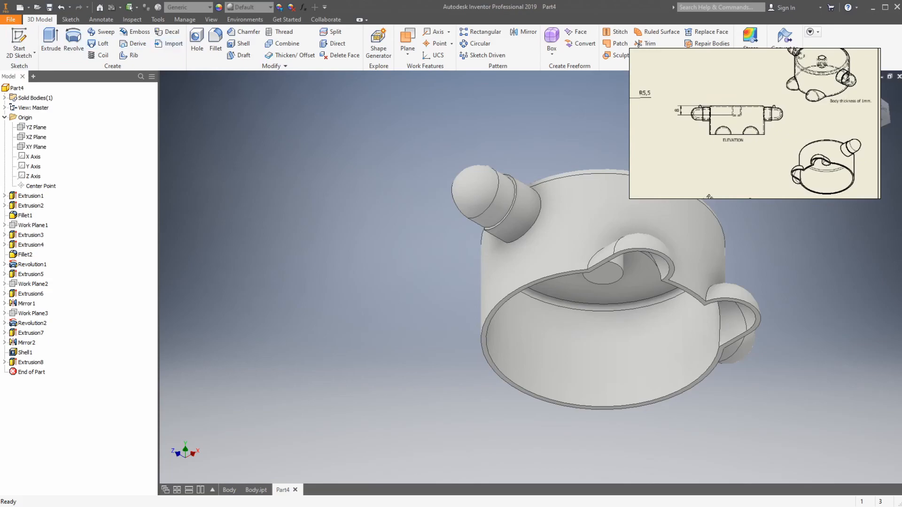
left_click(216, 42)
left_click(613, 281)
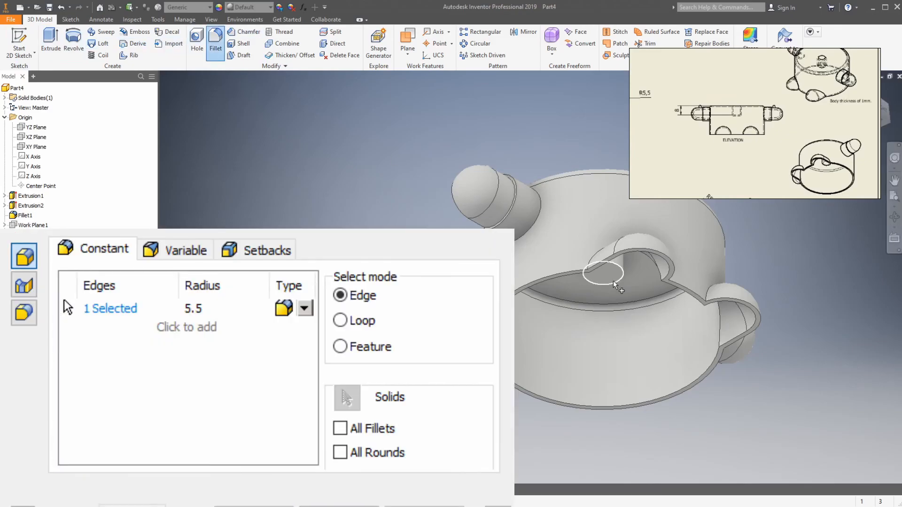
left_click(263, 121)
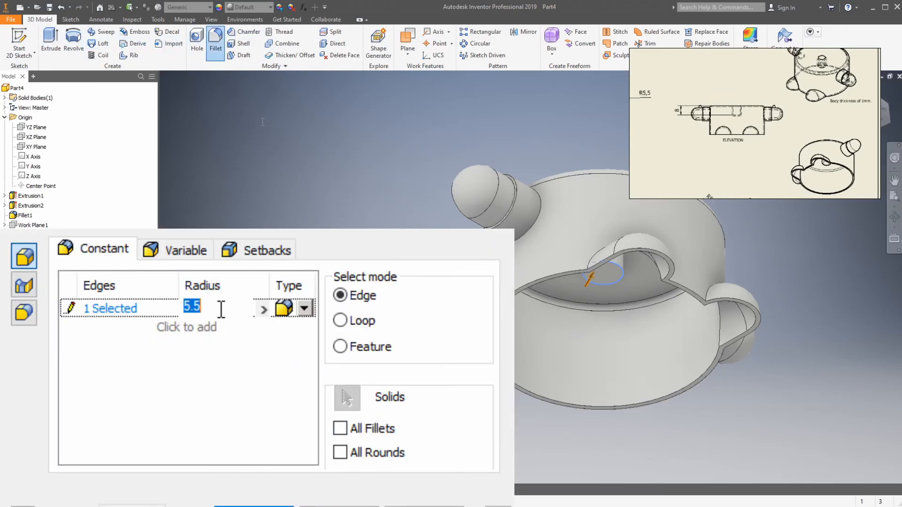
type("1")
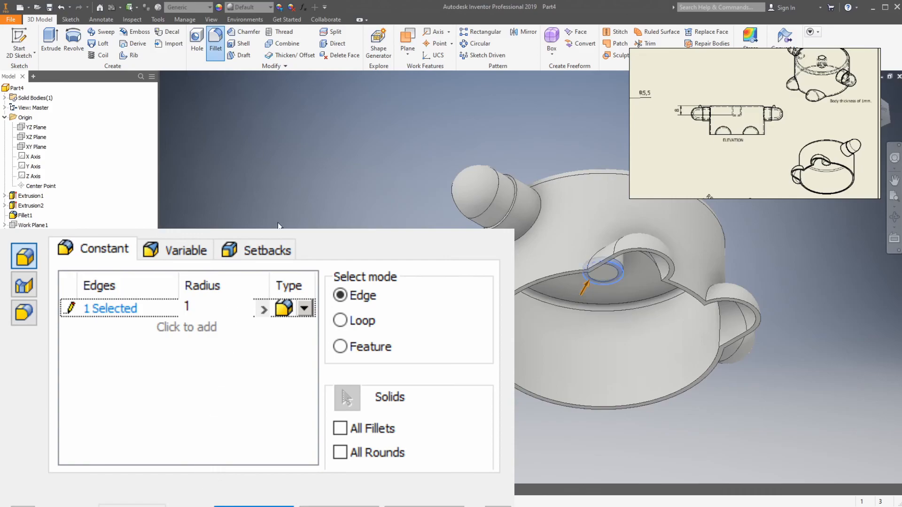
key("Return")
- Examine the whole body from above and compare it with the plan, elevation and isometric views of the reference drawing
scroll(785, 276, "down", 5)
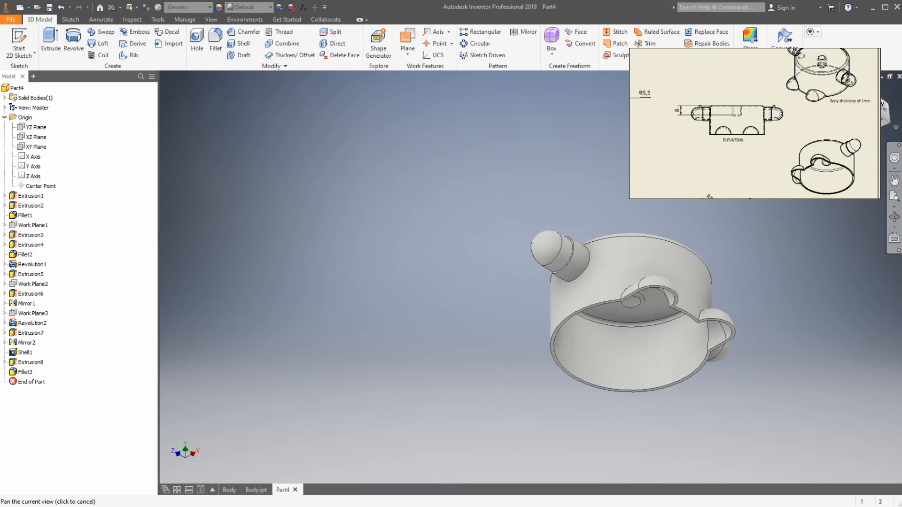
left_click(852, 90)
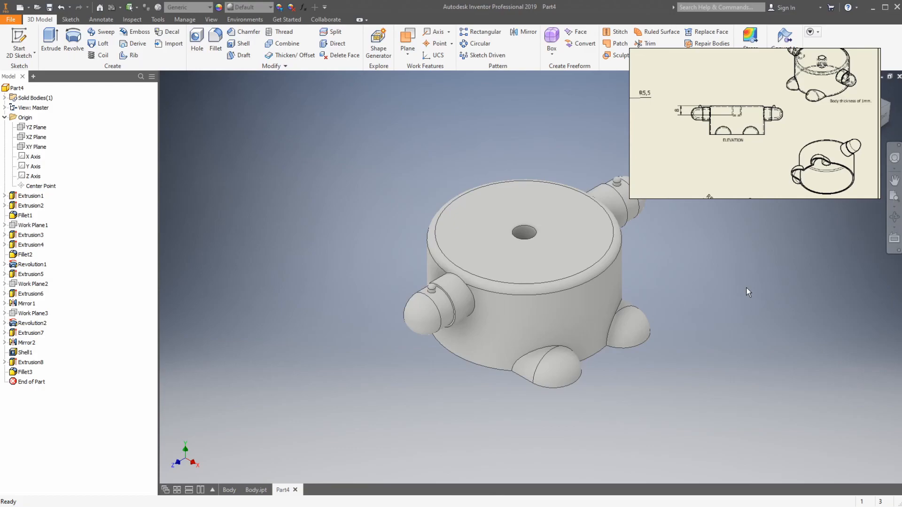
scroll(773, 160, "down", 1)
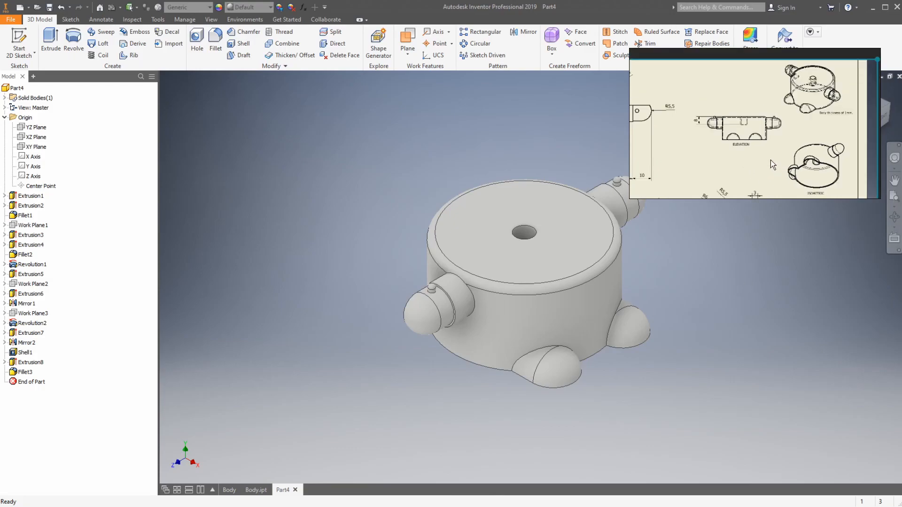
middle_click_drag(753, 137, 804, 114)
scroll(784, 125, "down", 1)
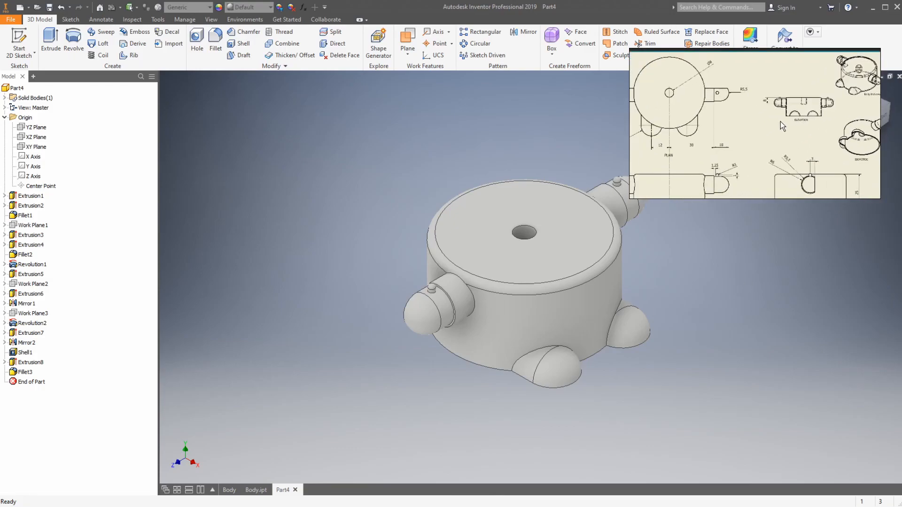
scroll(758, 147, "down", 1)
mouse_move(750, 152)
middle_mouse_down()
mouse_move(765, 138)
mouse_move(749, 137)
mouse_move(748, 128)
mouse_move(738, 137)
middle_mouse_up()
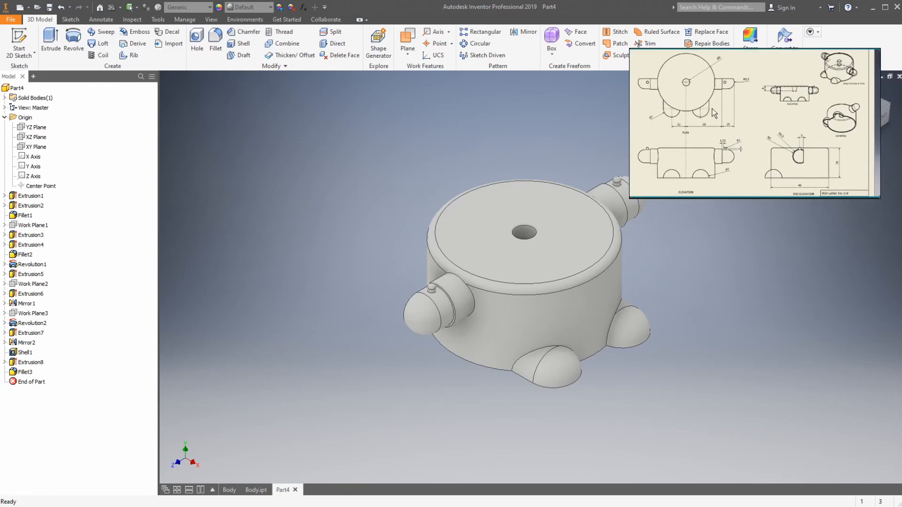